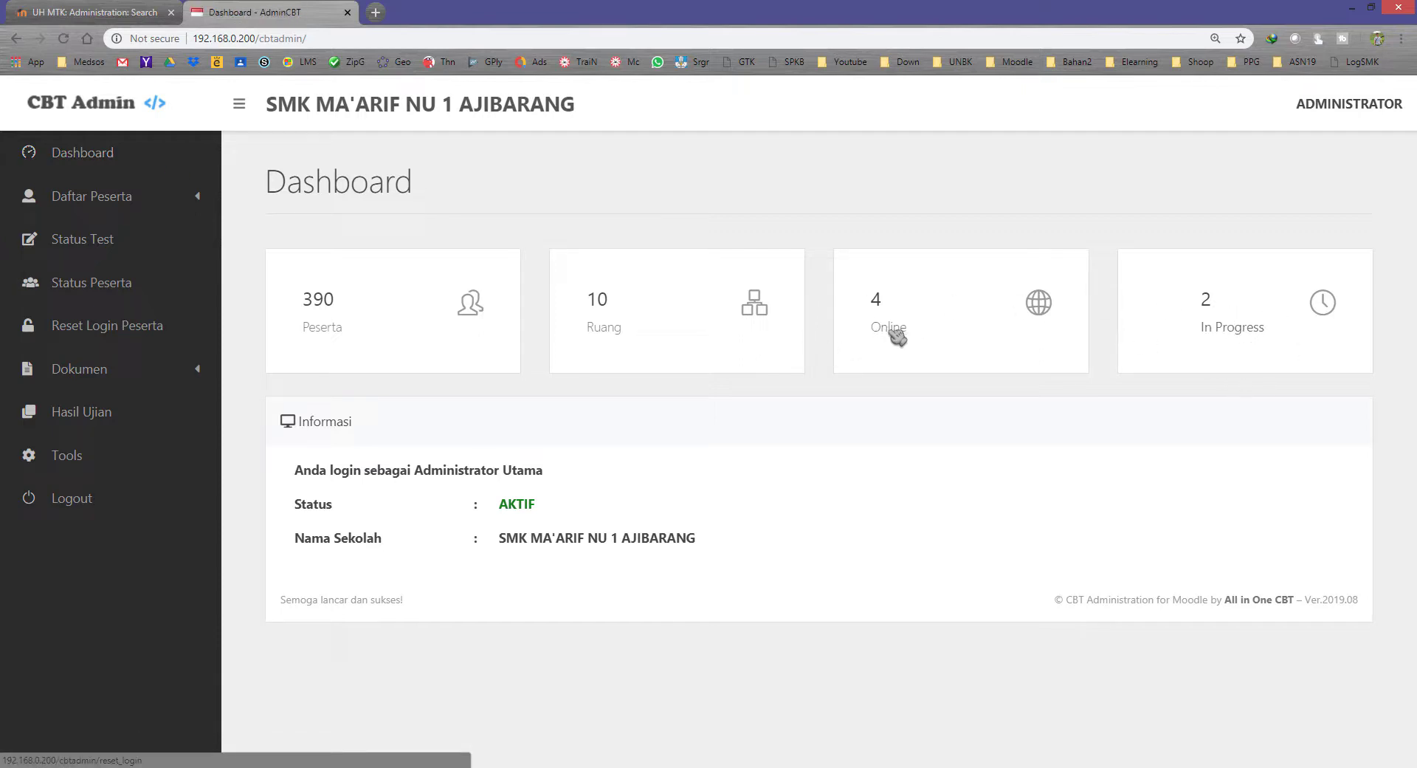
From the list of online participants, select all logged-in participants and reset their login status
left_click(898, 335)
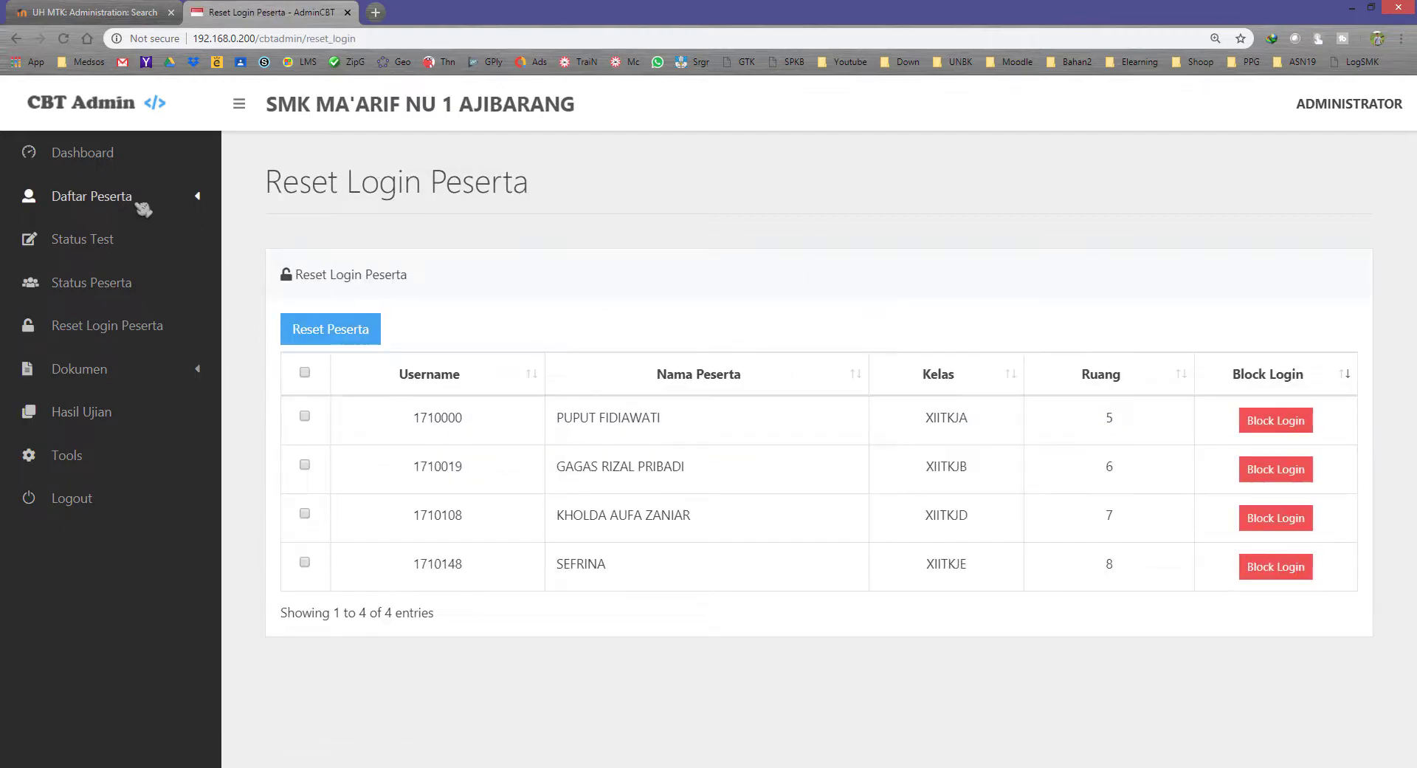
left_click(105, 151)
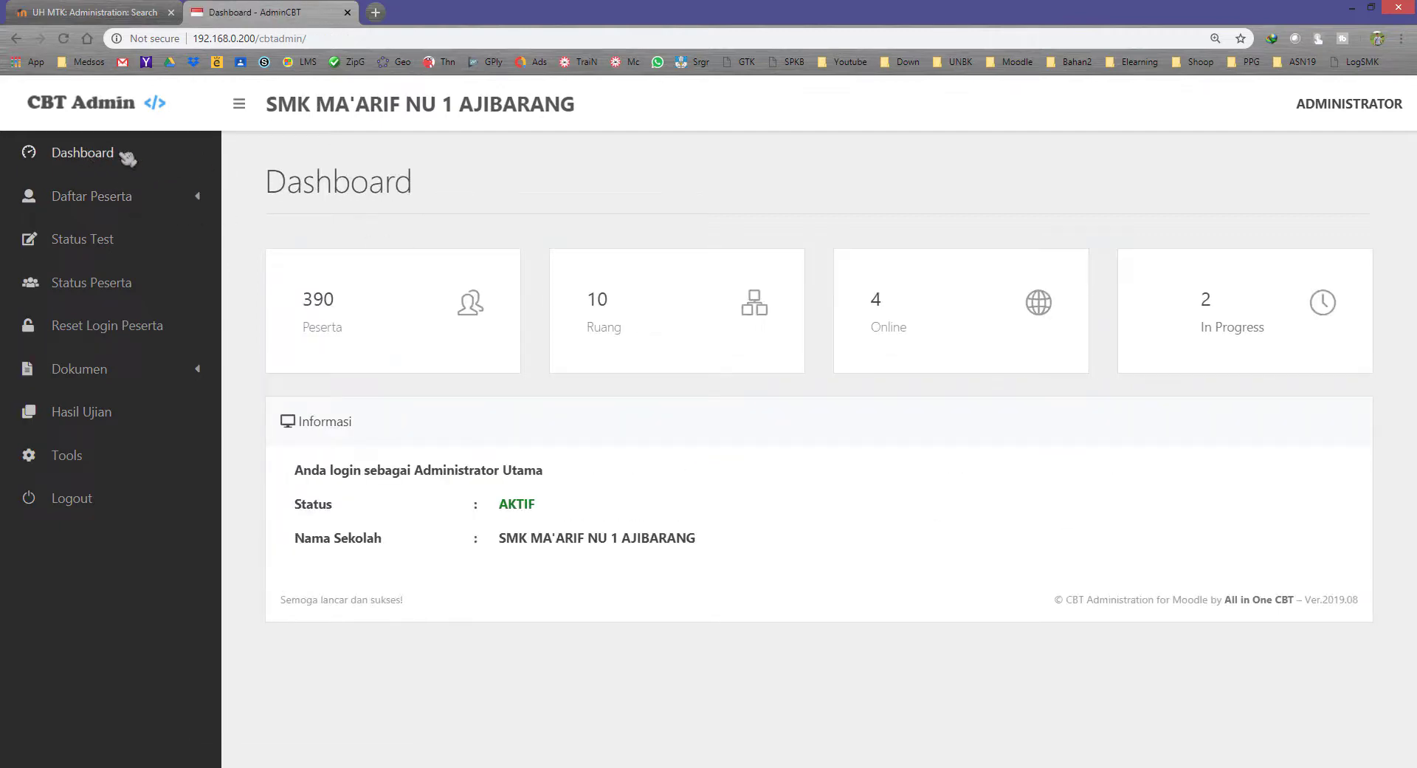
left_click(903, 335)
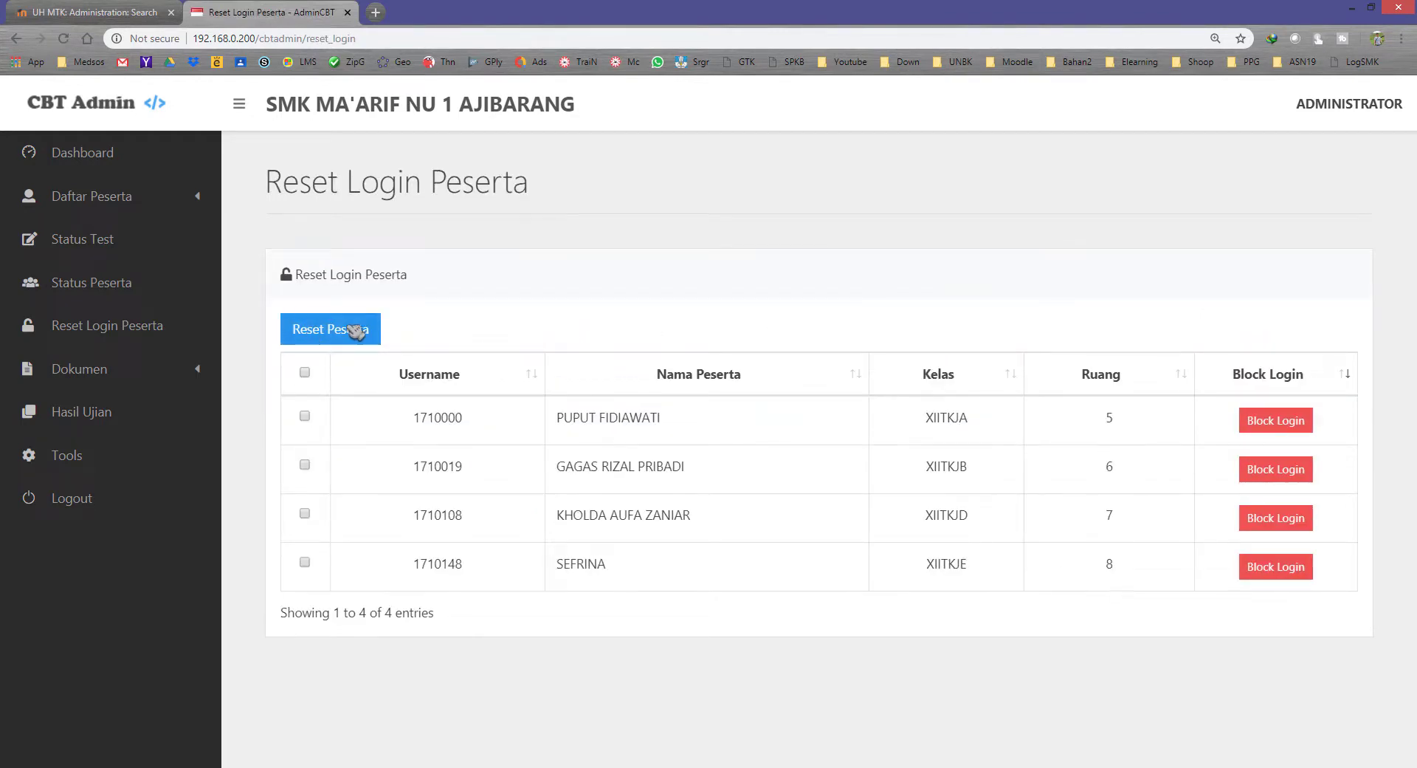
left_click(305, 417)
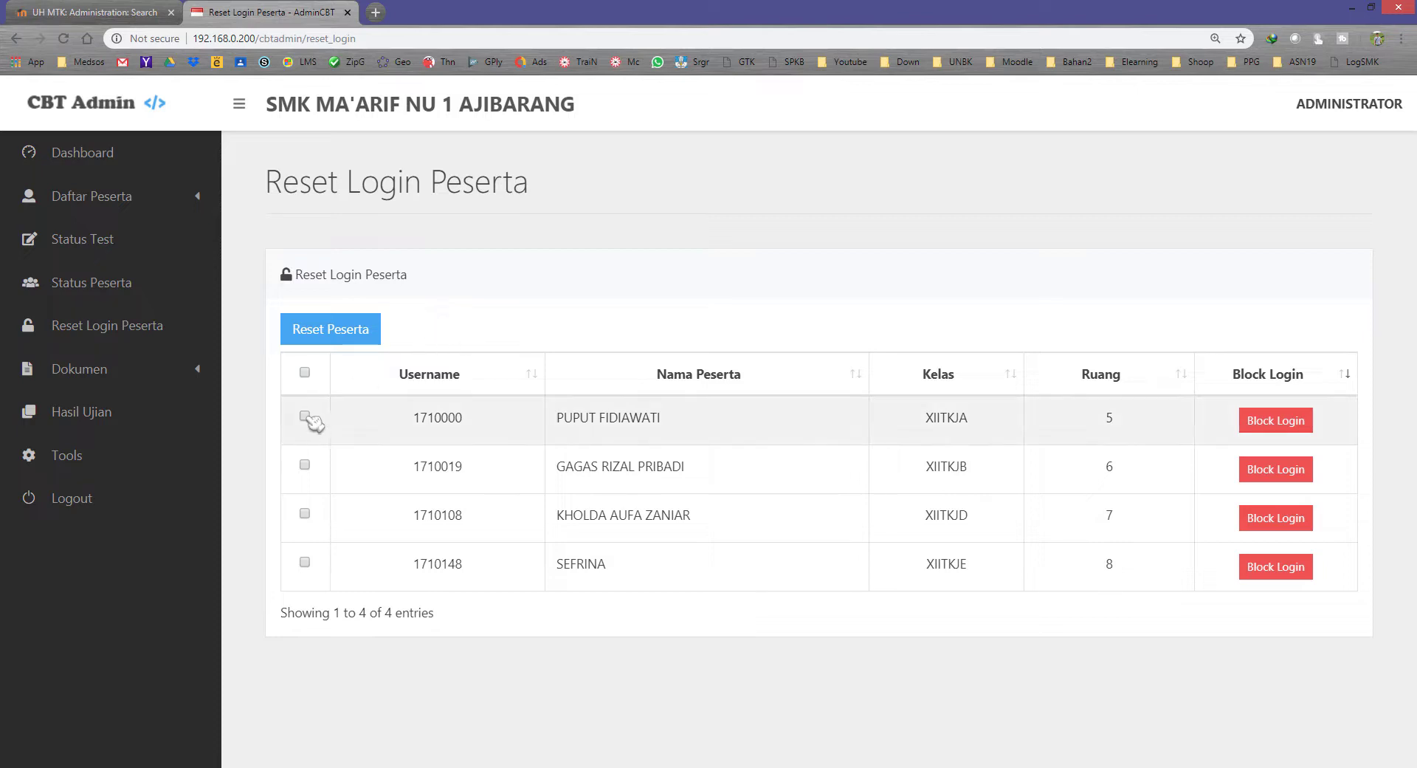
left_click(305, 465)
left_click(305, 513)
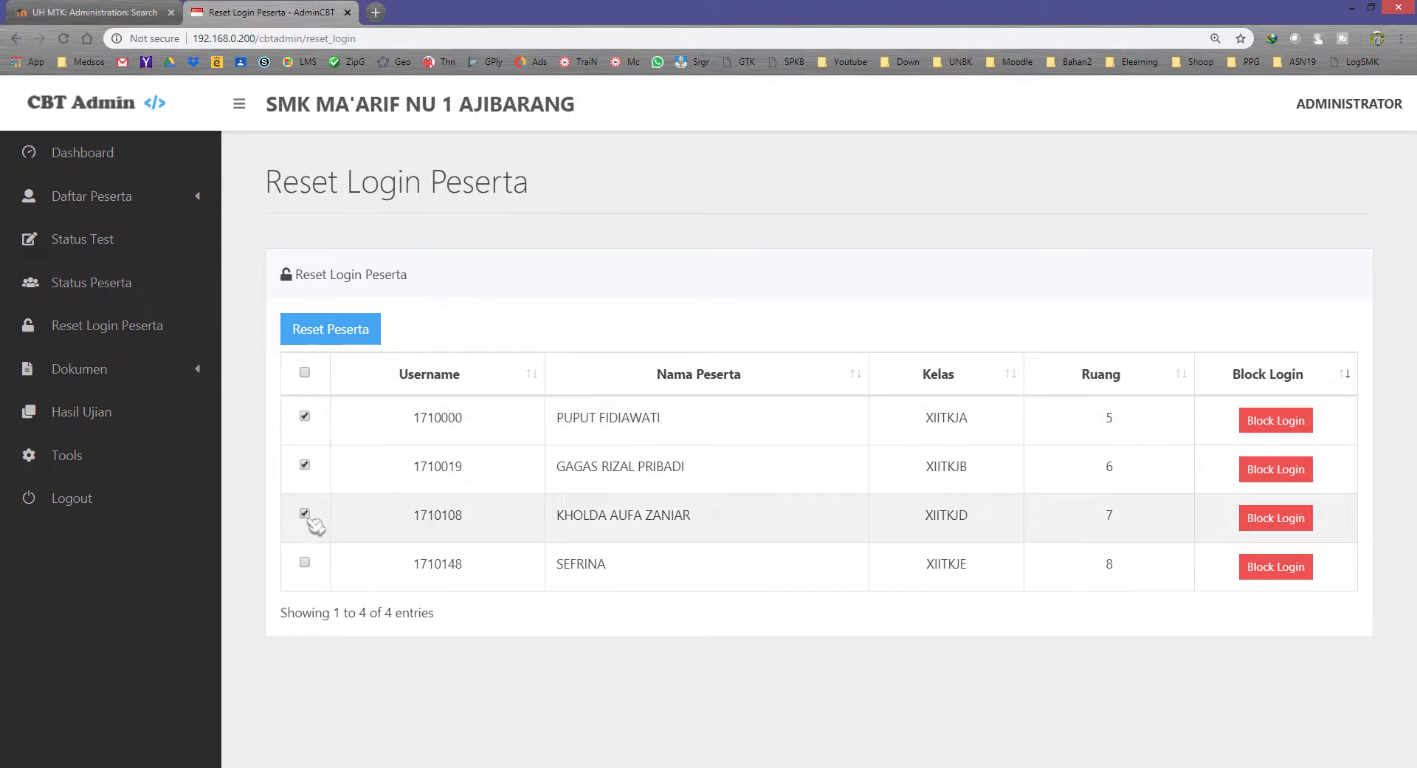
left_click(306, 563)
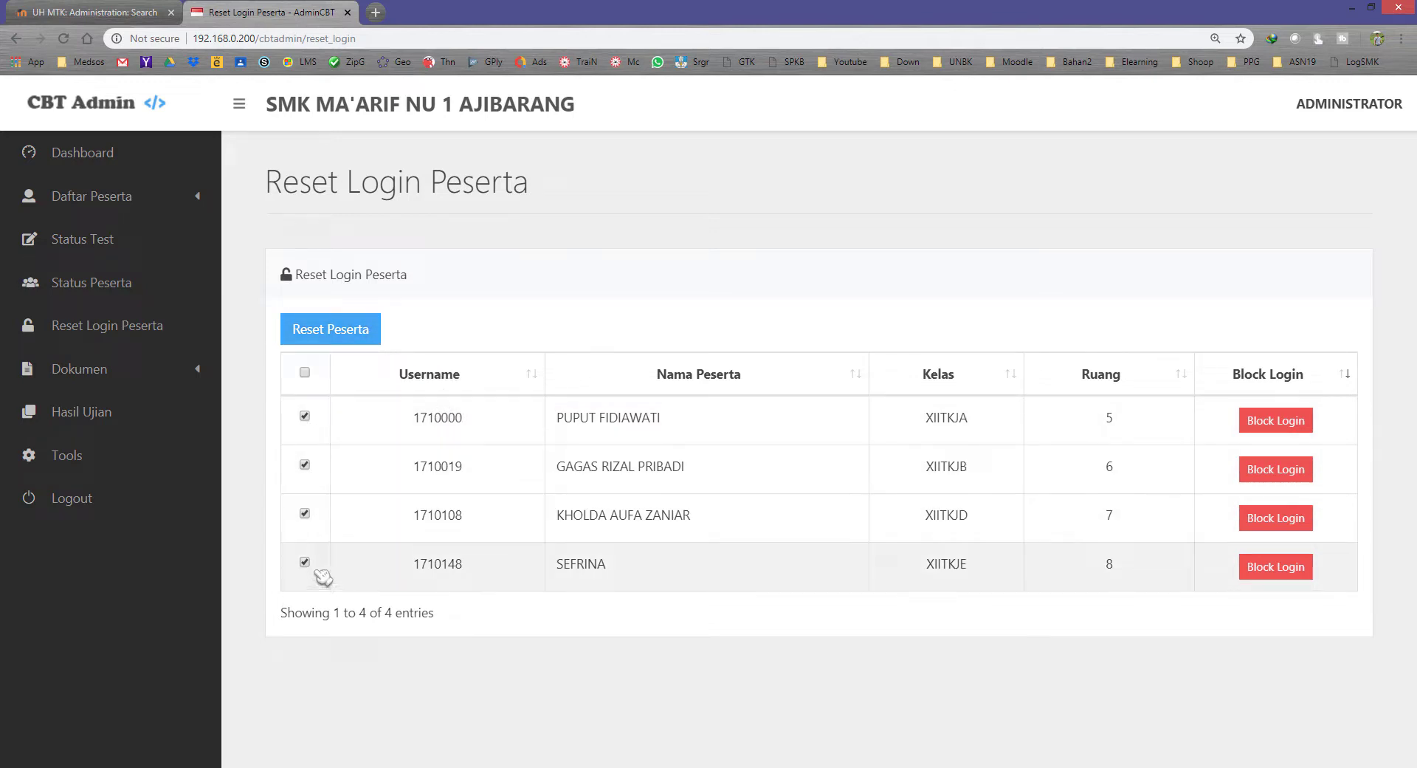
left_click(305, 373)
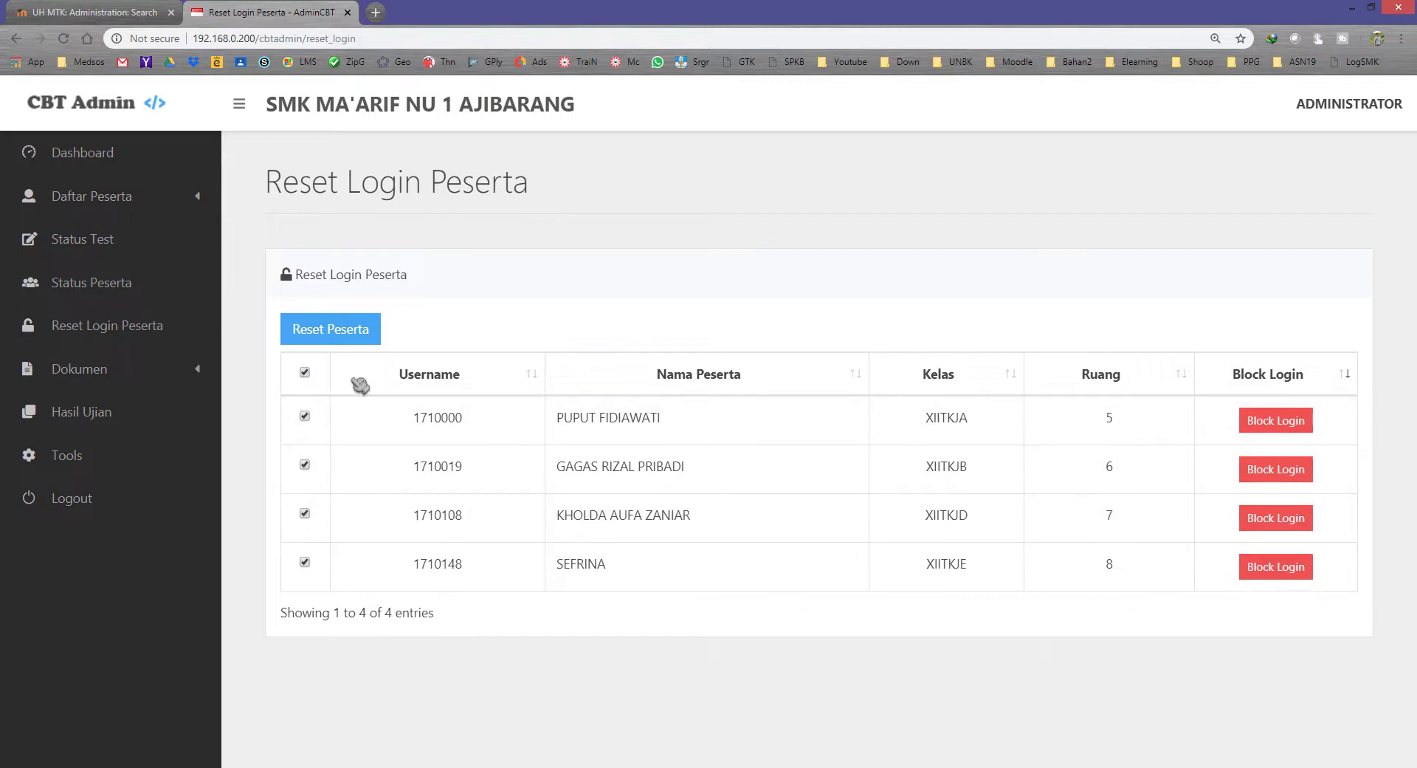
left_click(336, 332)
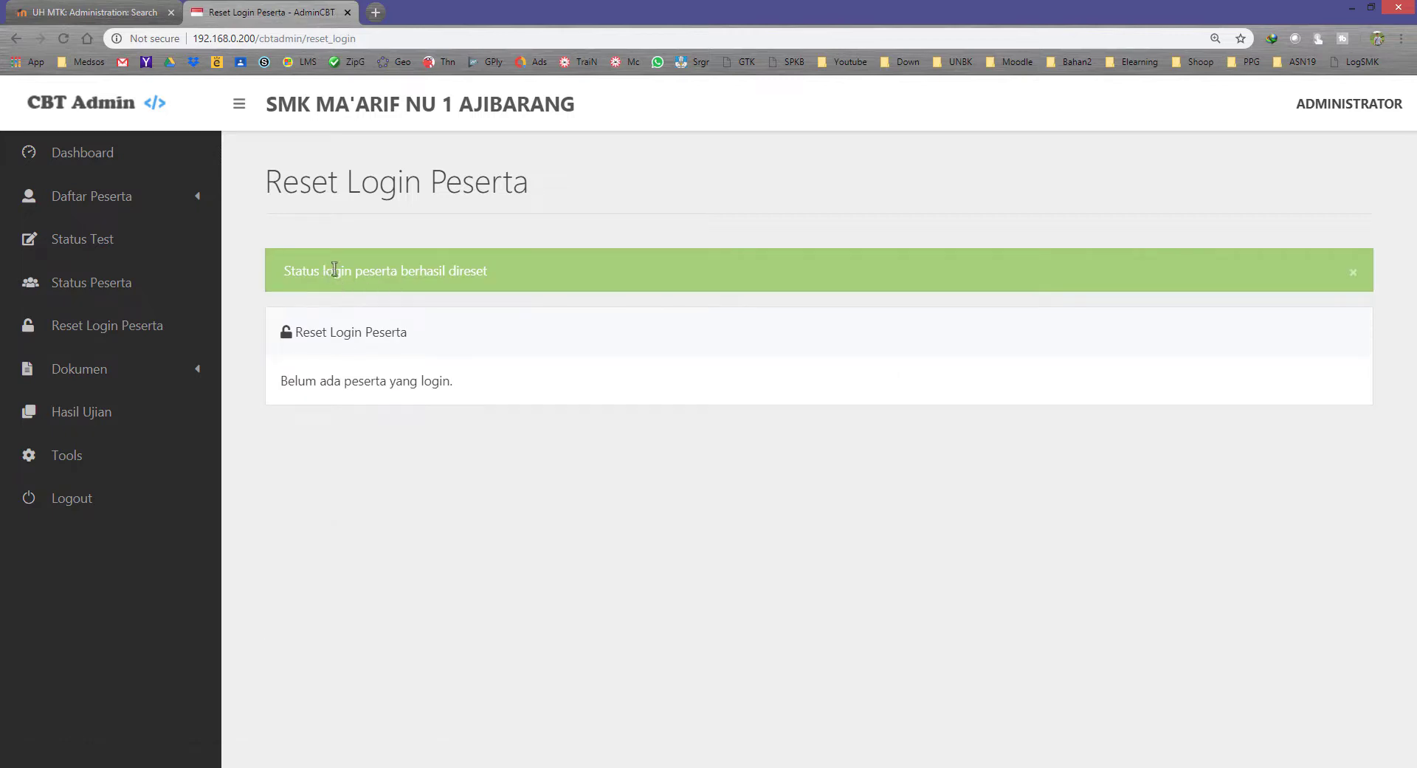
Return to the dashboard and open the list of participants whose test is in progress
left_click(111, 151)
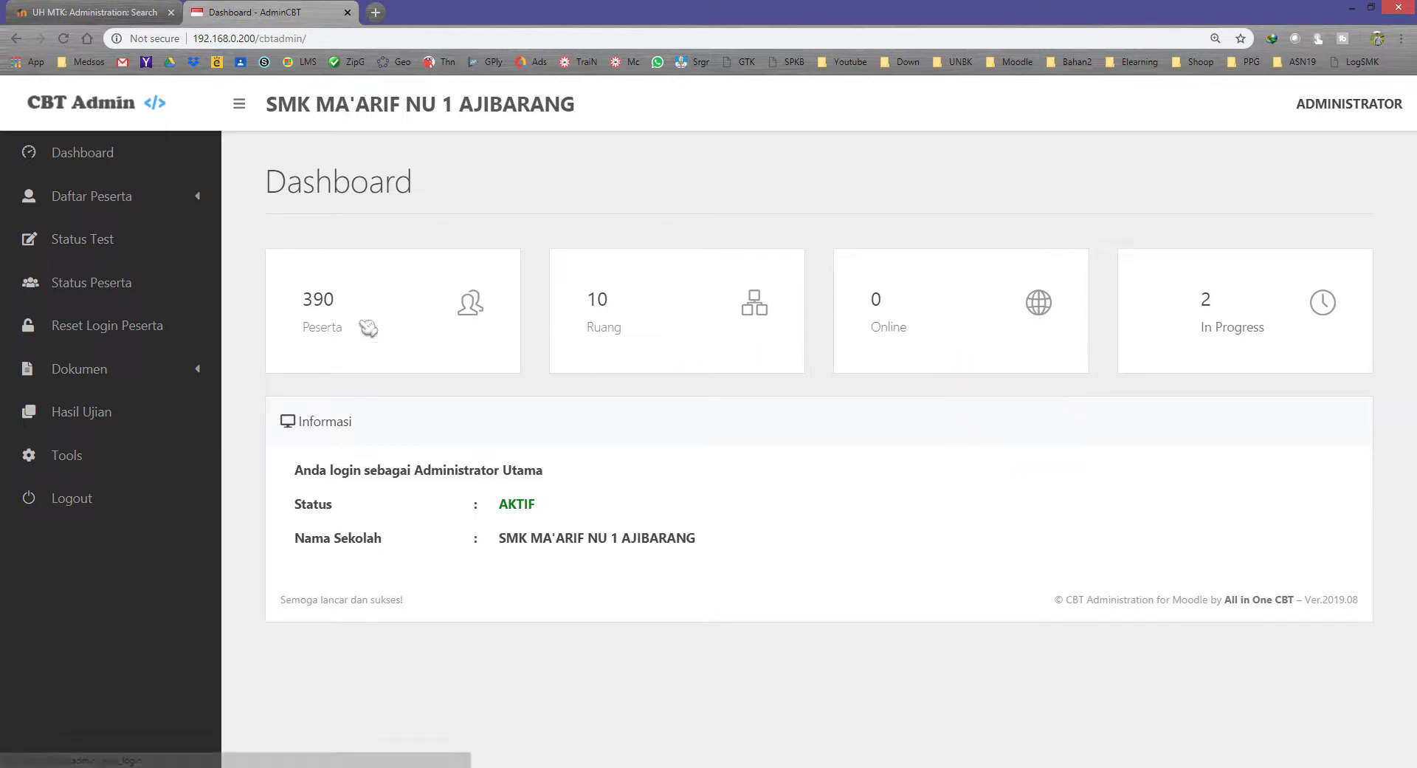
double_click(319, 299)
left_click(622, 216)
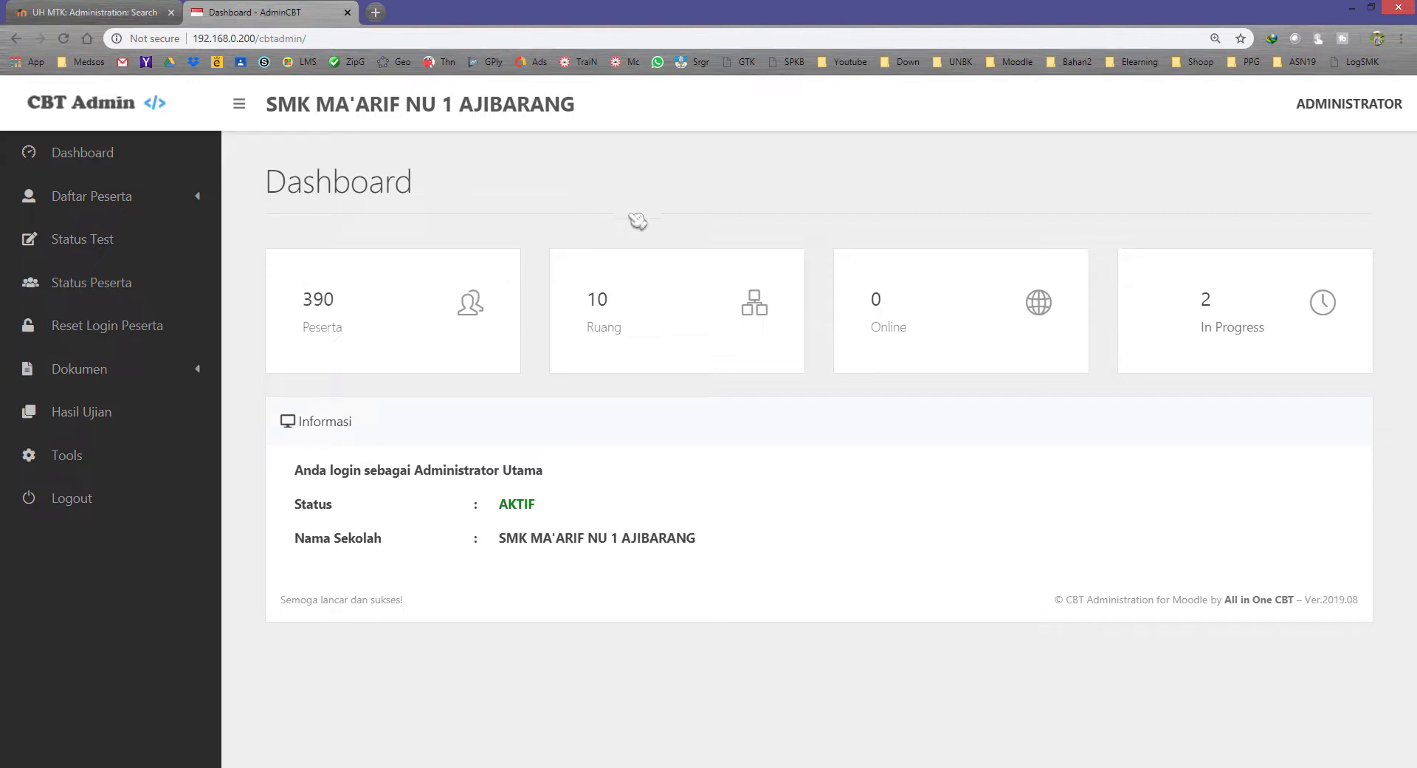
left_click(1239, 337)
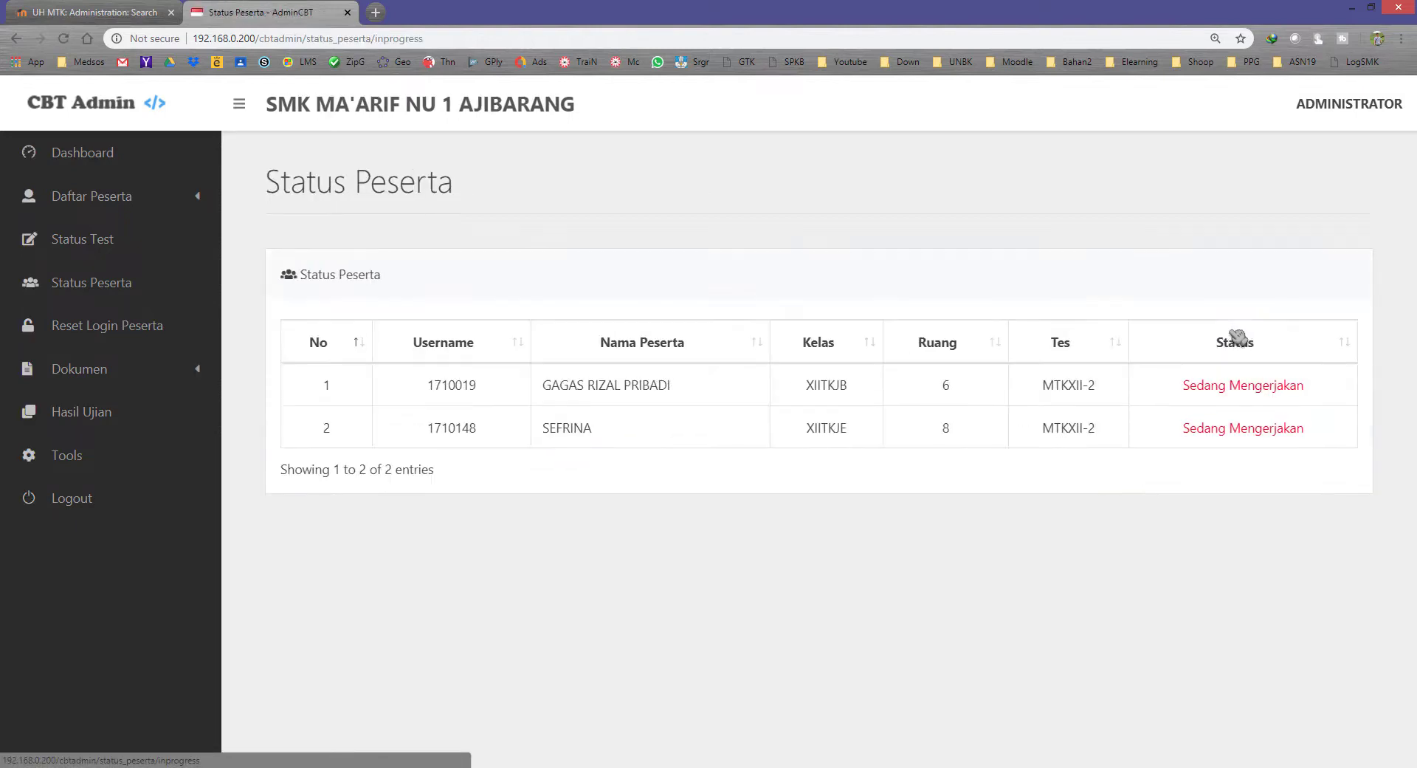
Examine the names, usernames and test status of the participants whose attempts are still in progress
left_click_drag(544, 384, 608, 442)
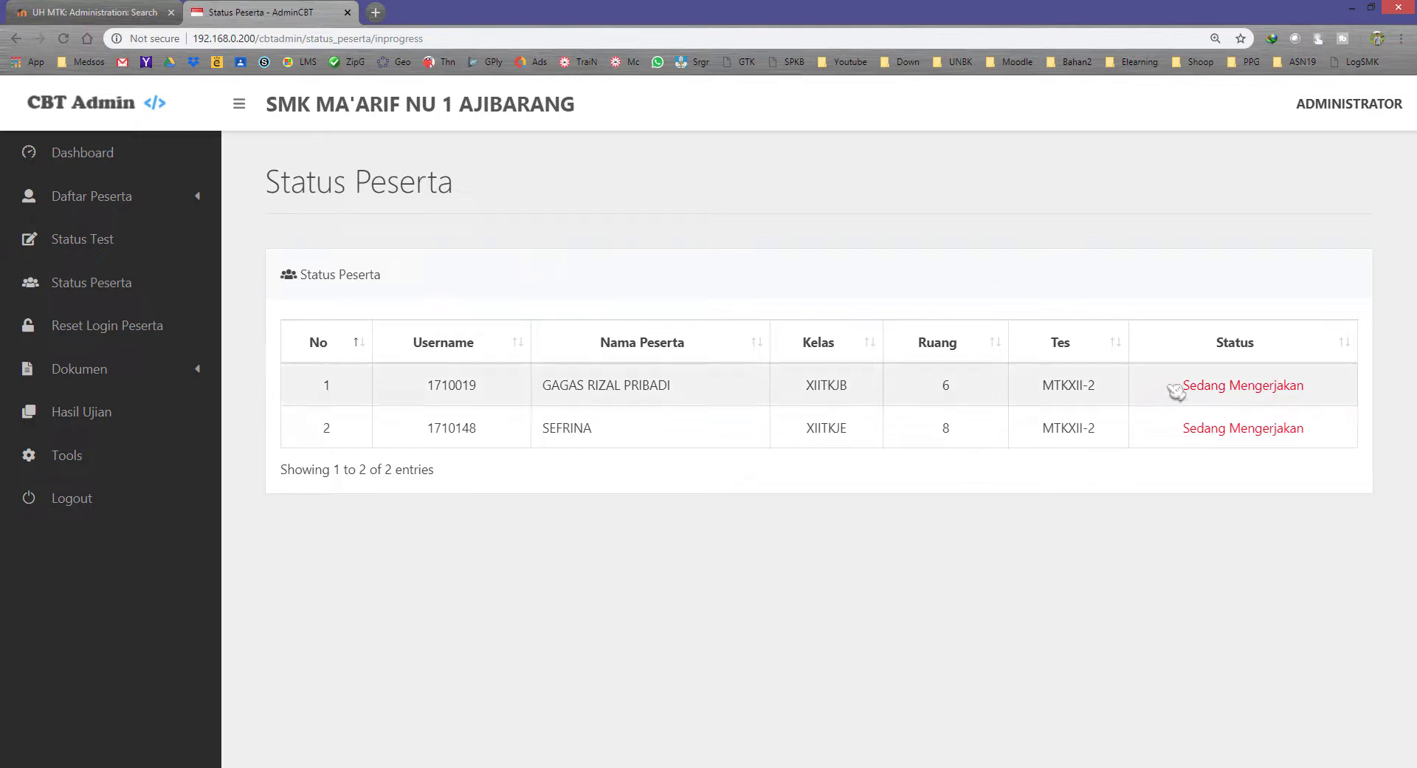
left_click_drag(1183, 384, 1275, 435)
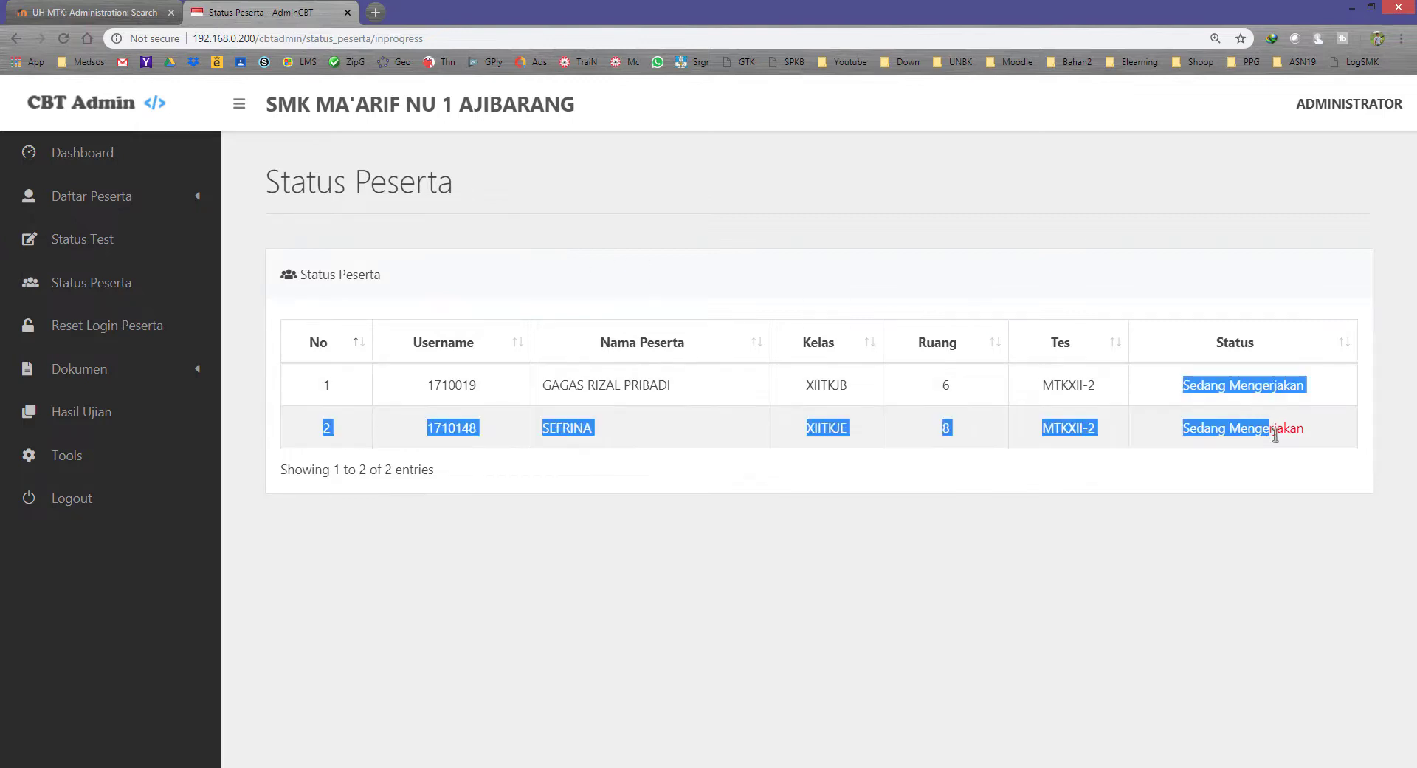
left_click(1181, 401)
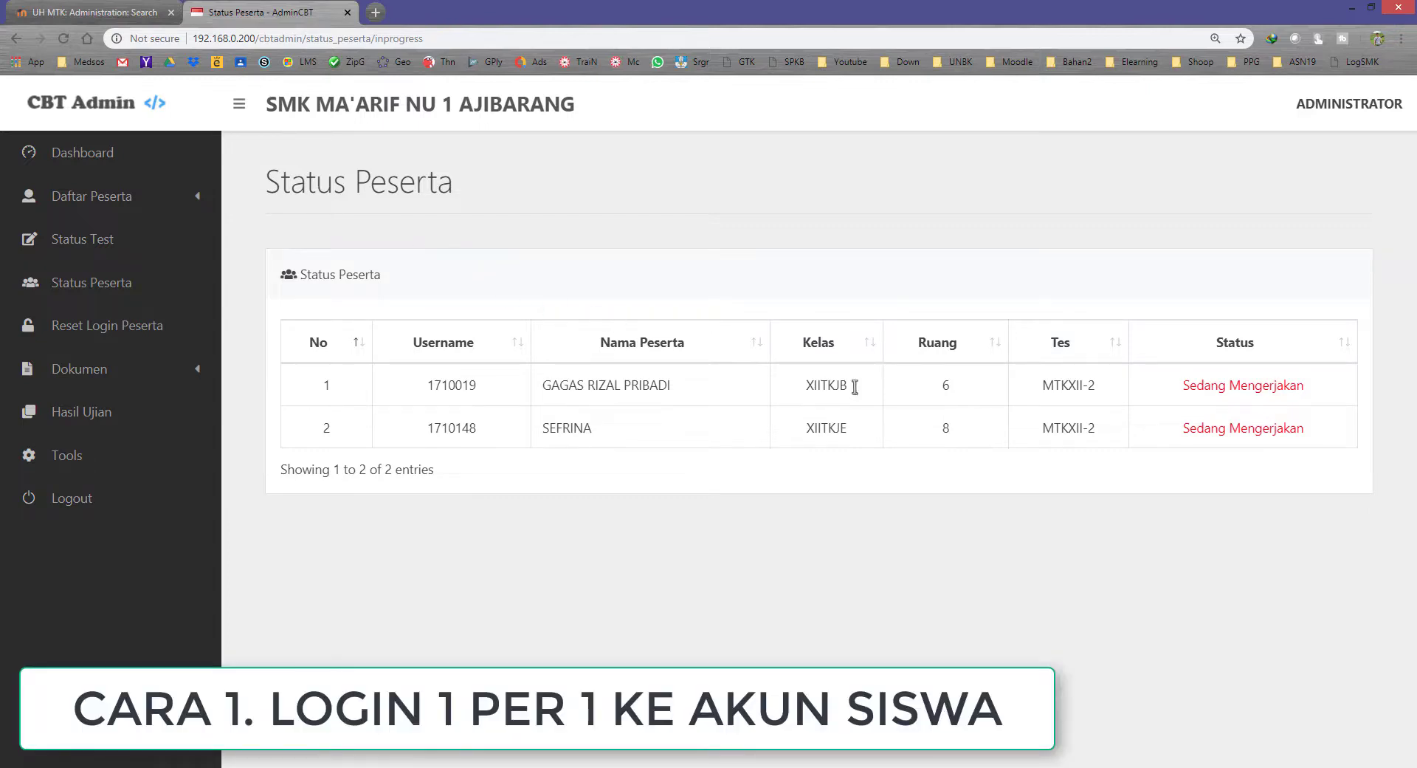
left_click_drag(1190, 389, 1258, 427)
left_click(1021, 499)
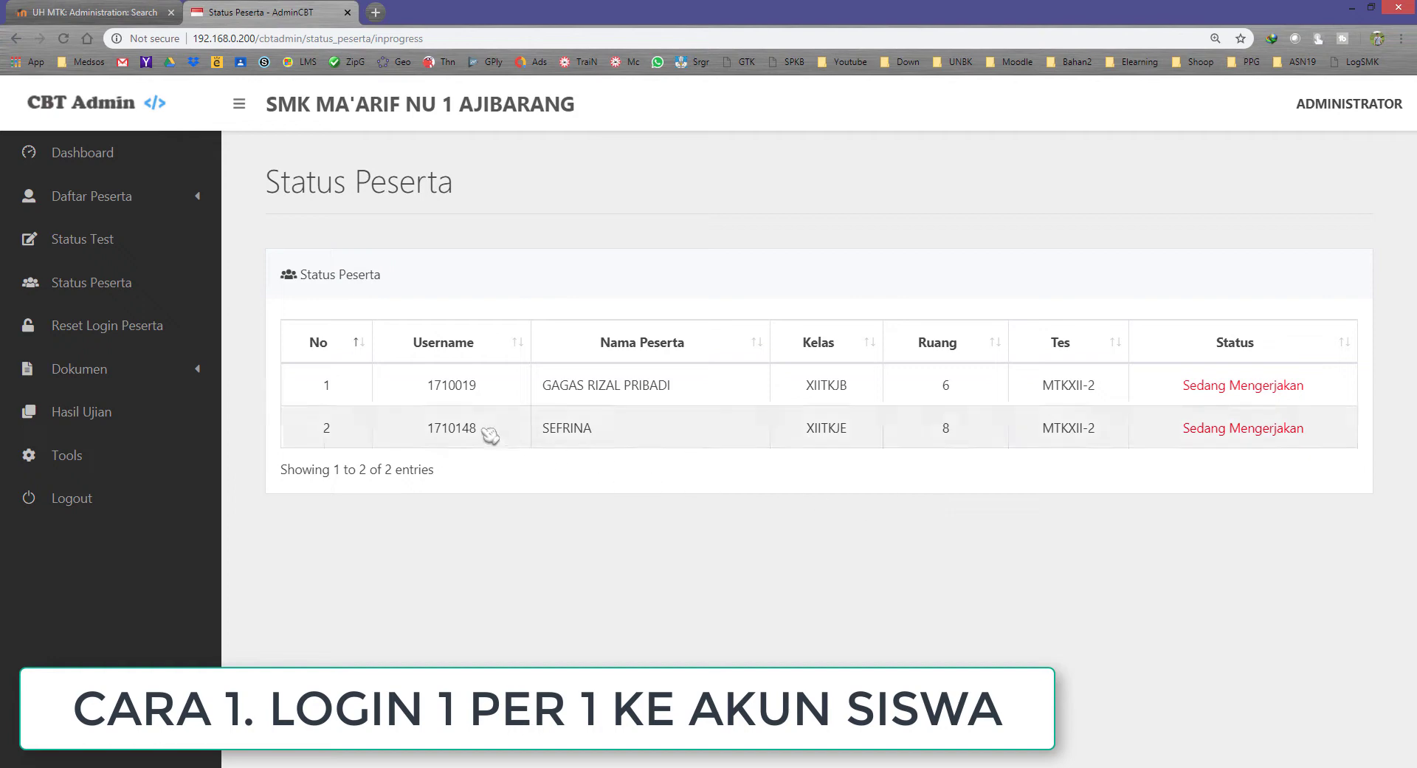
double_click(445, 385)
left_click(484, 385)
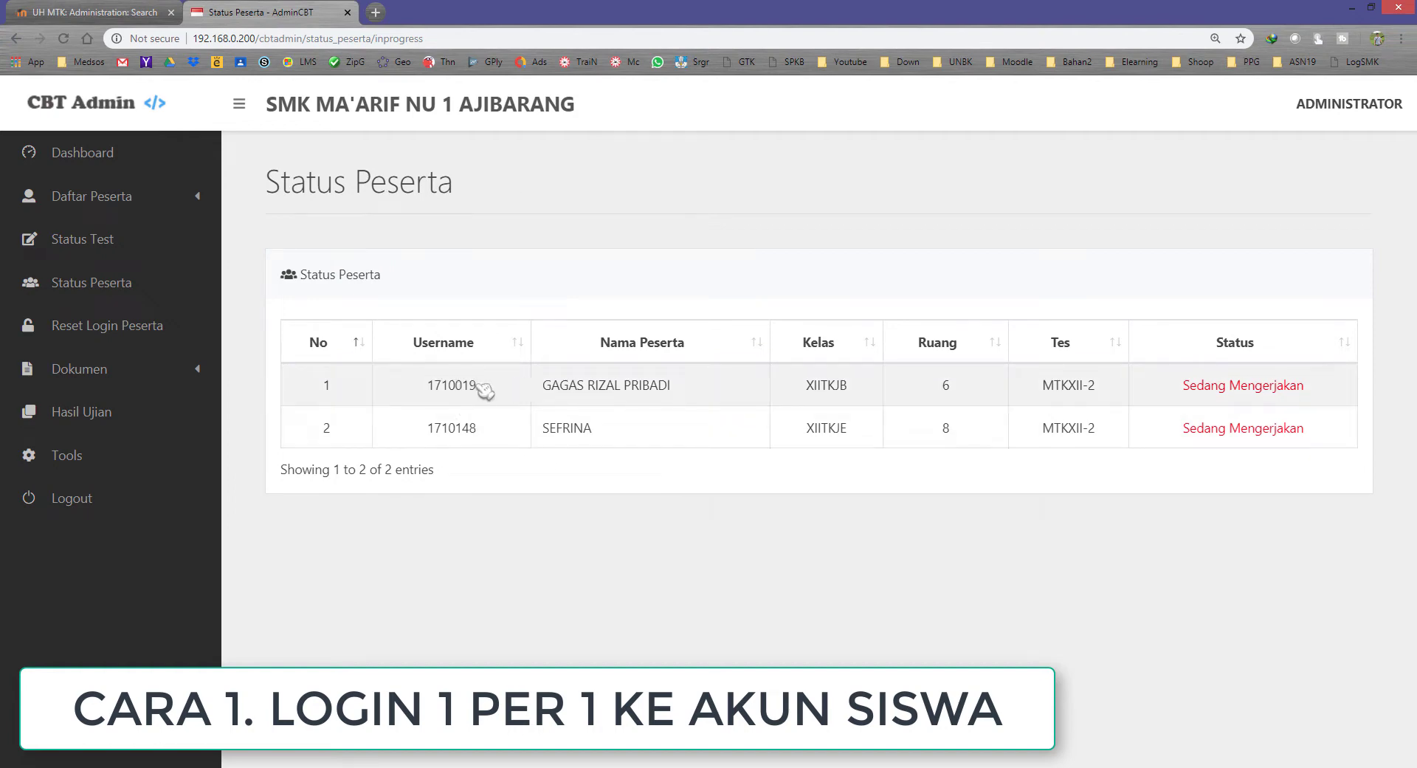
left_click_drag(434, 385, 630, 377)
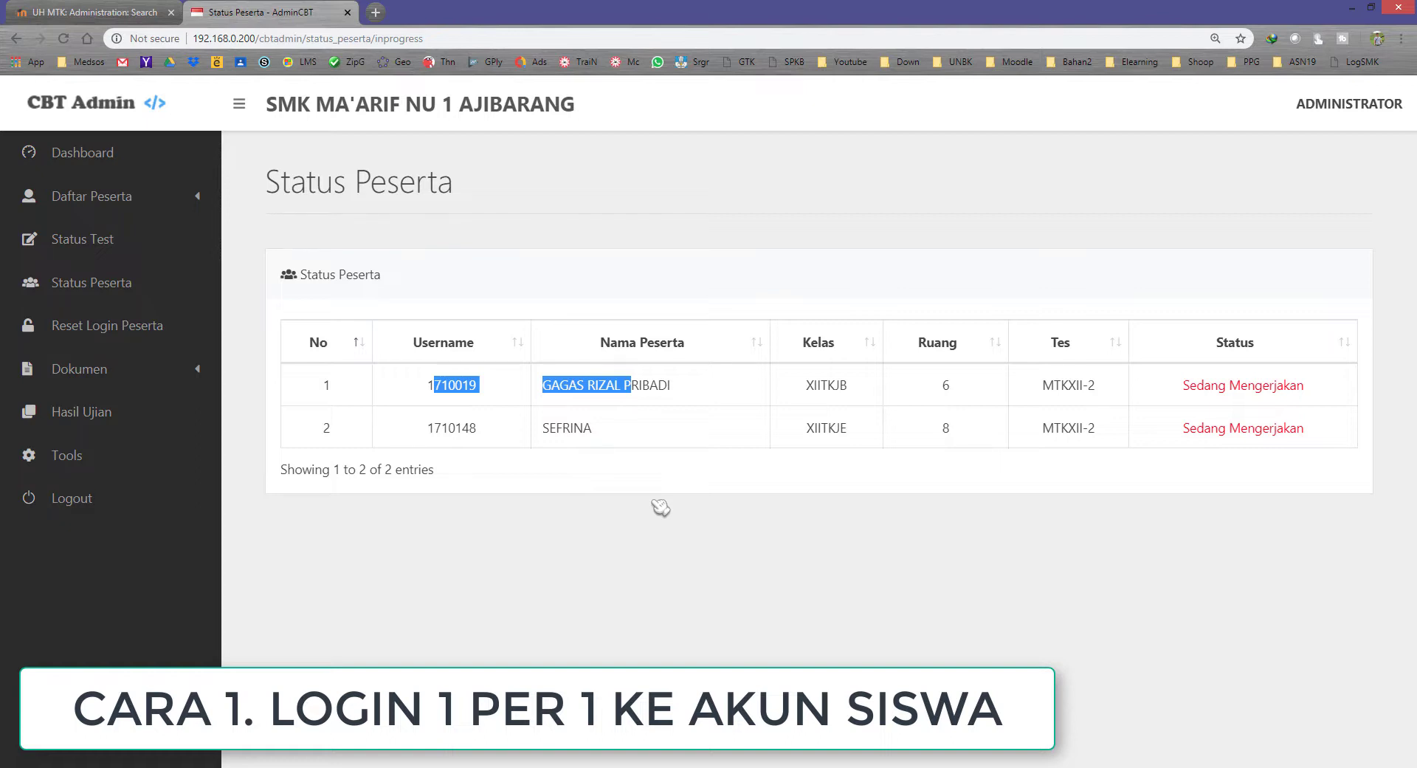
left_click(483, 293)
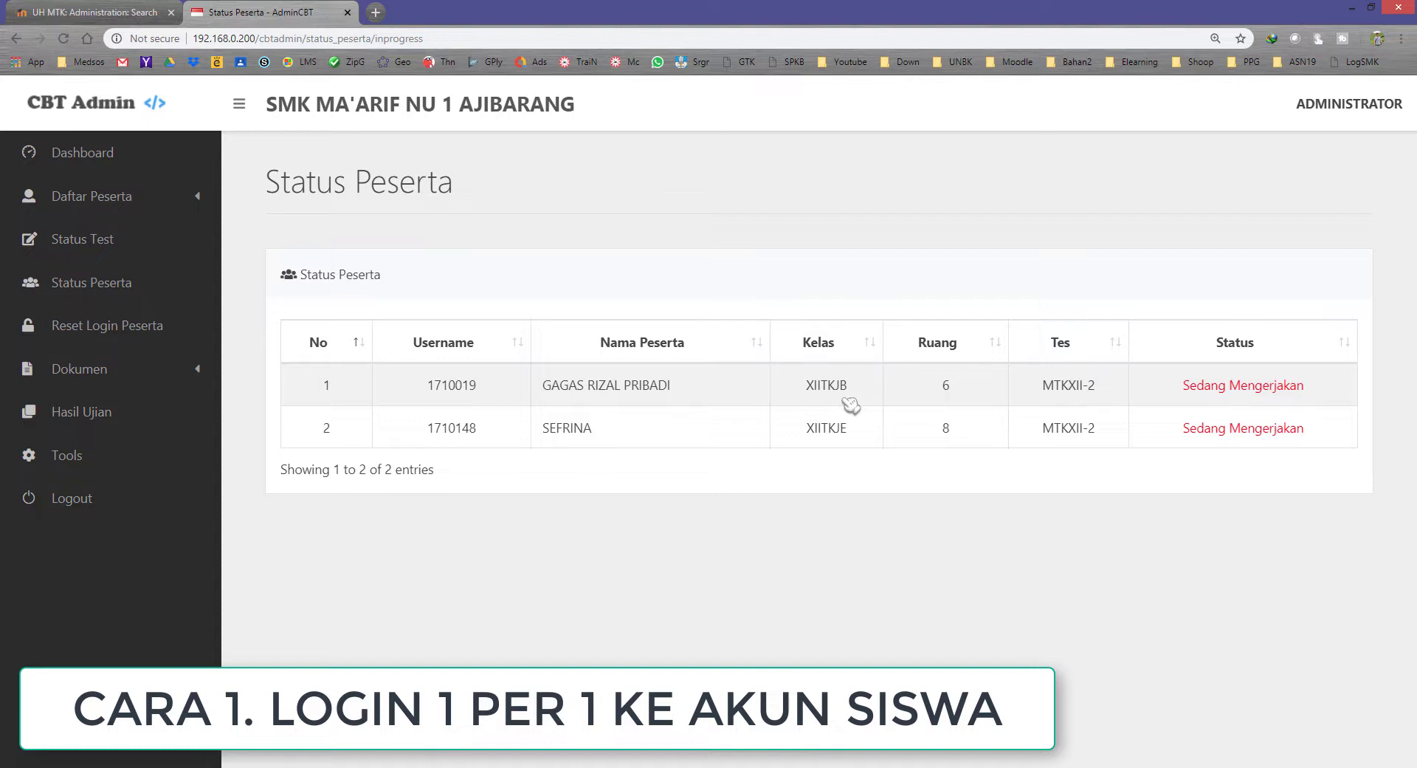
double_click(460, 387)
double_click(452, 427)
double_click(446, 386)
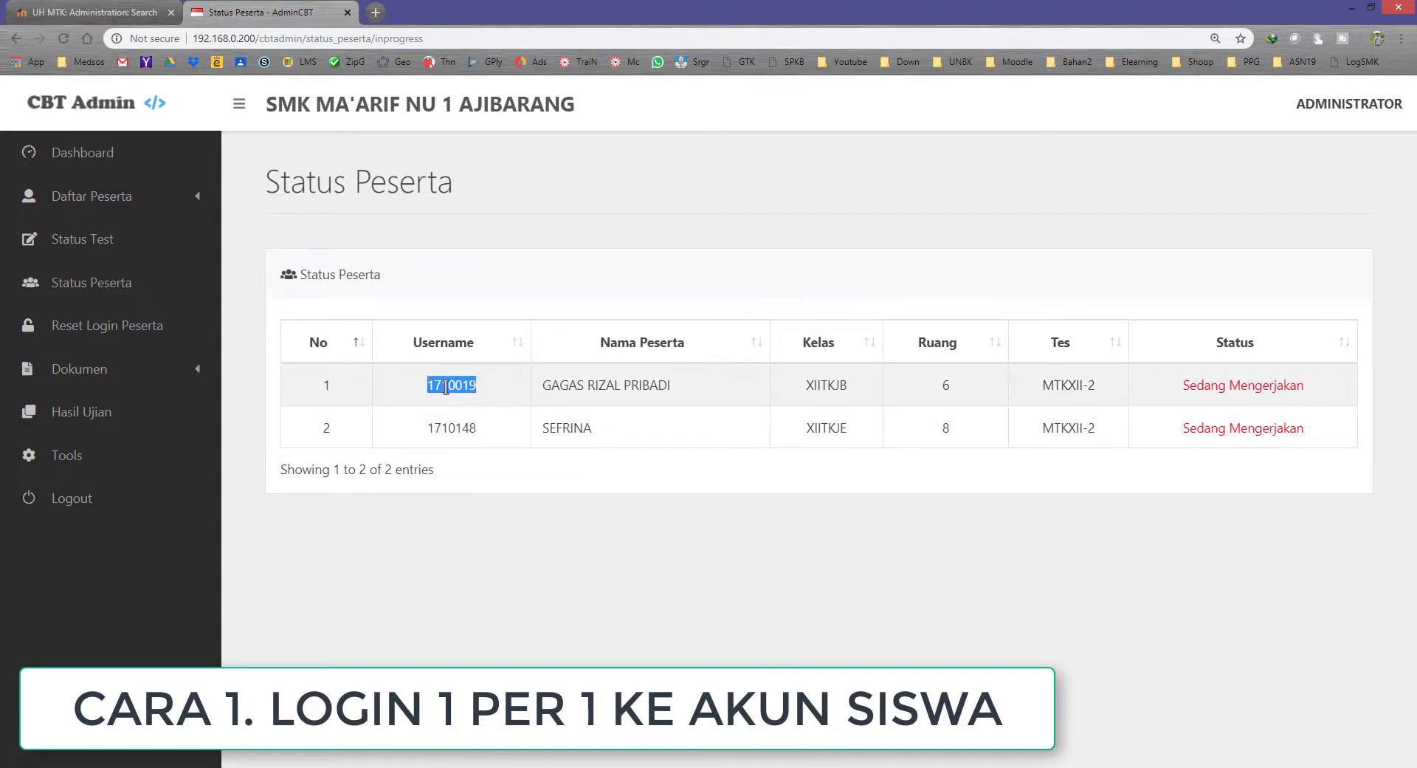
double_click(452, 428)
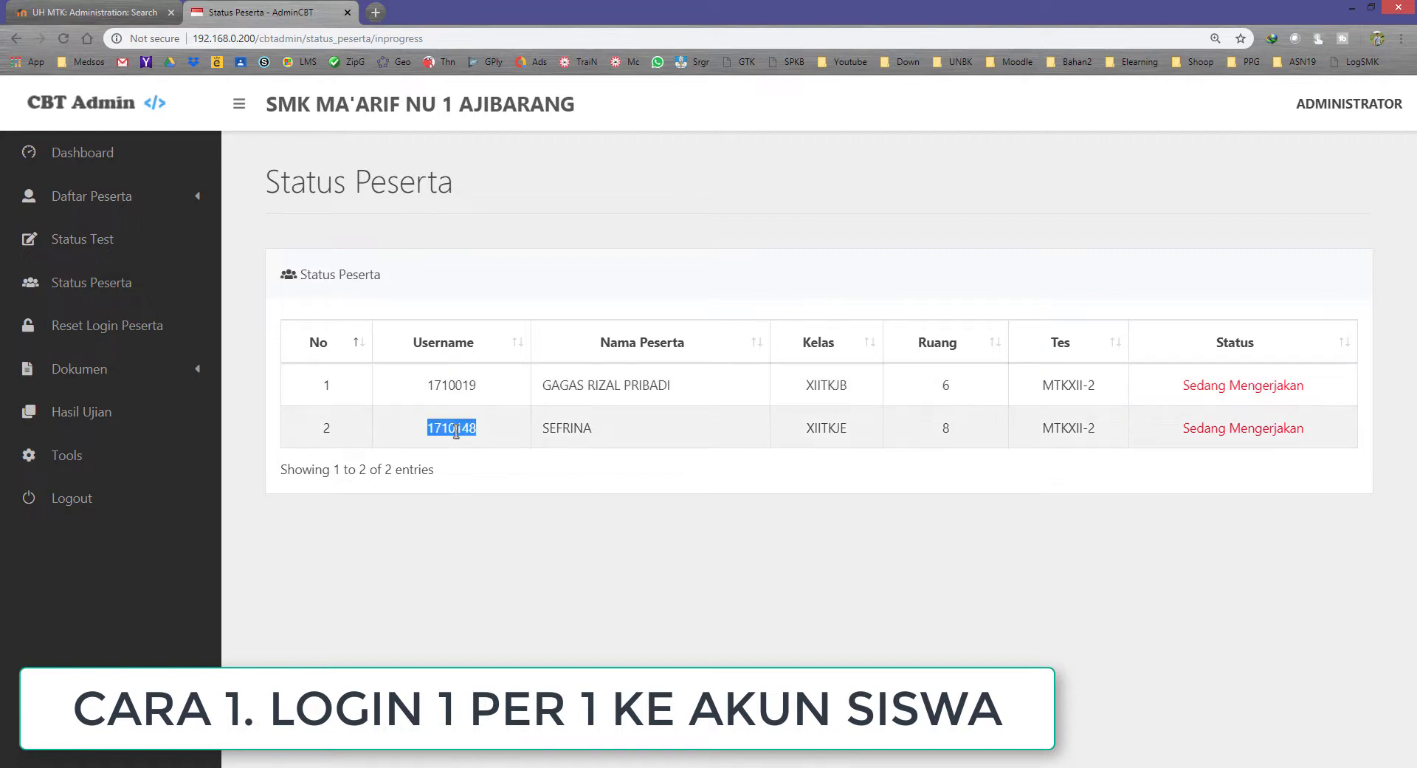
Copy the first in-progress participant's username and open 192.168.0.200 in a second browser
double_click(451, 386)
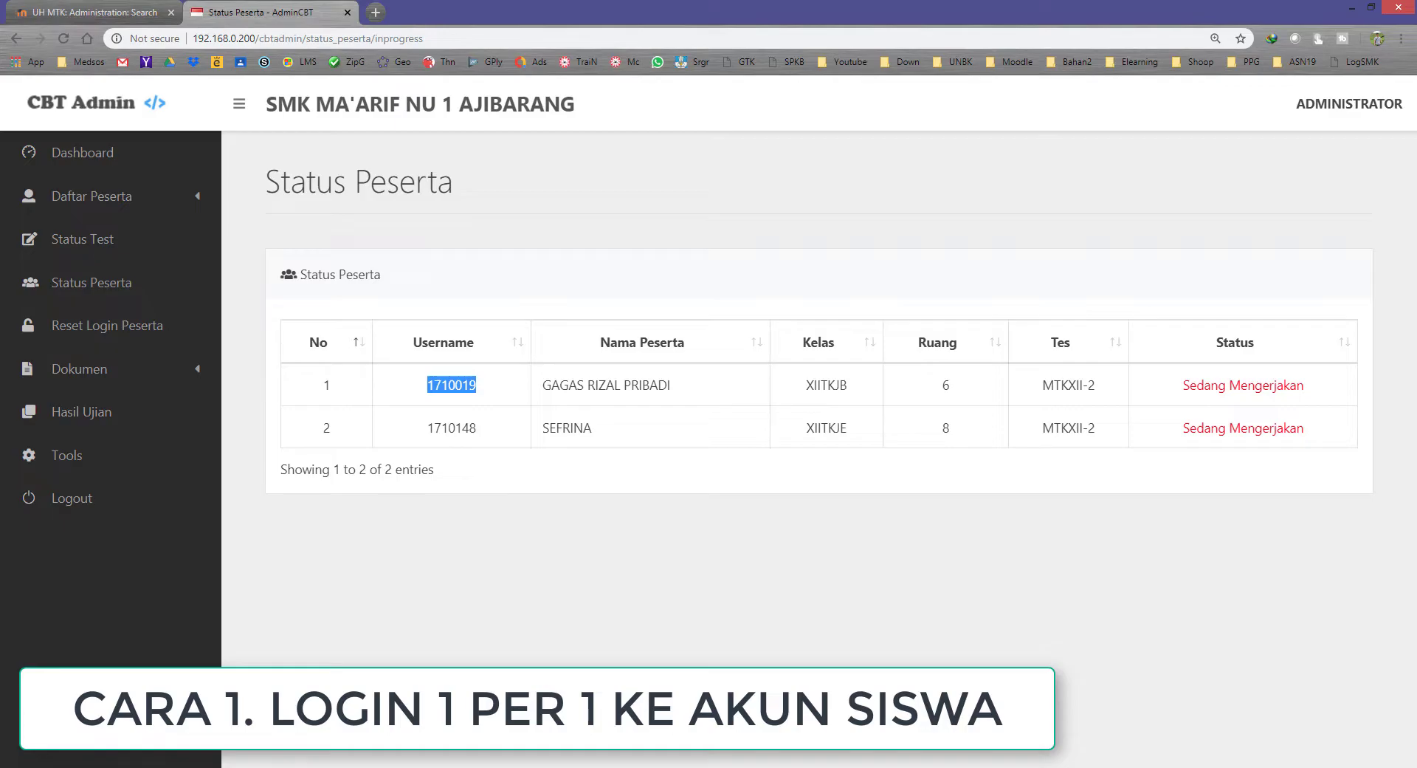
key("super")
left_click(508, 177)
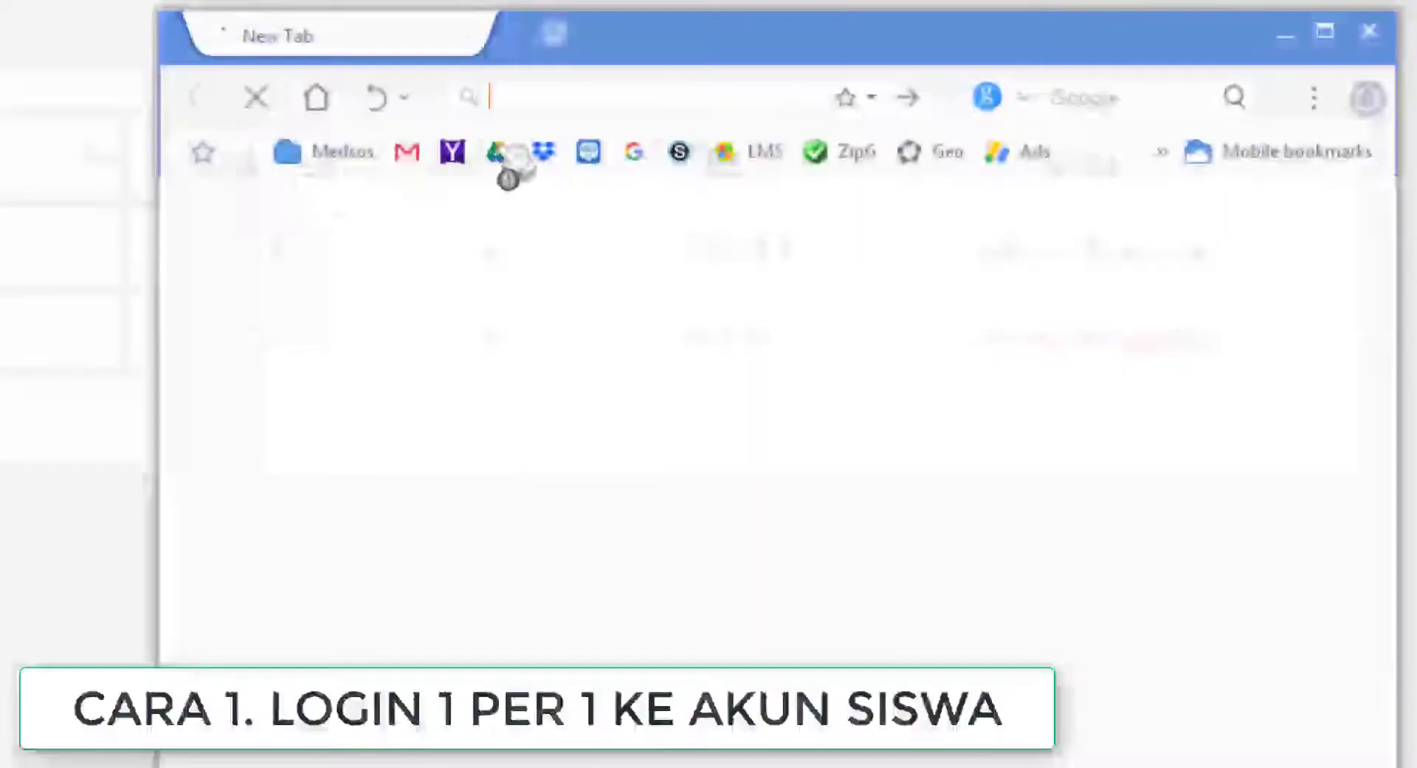
type("192.168.0.200")
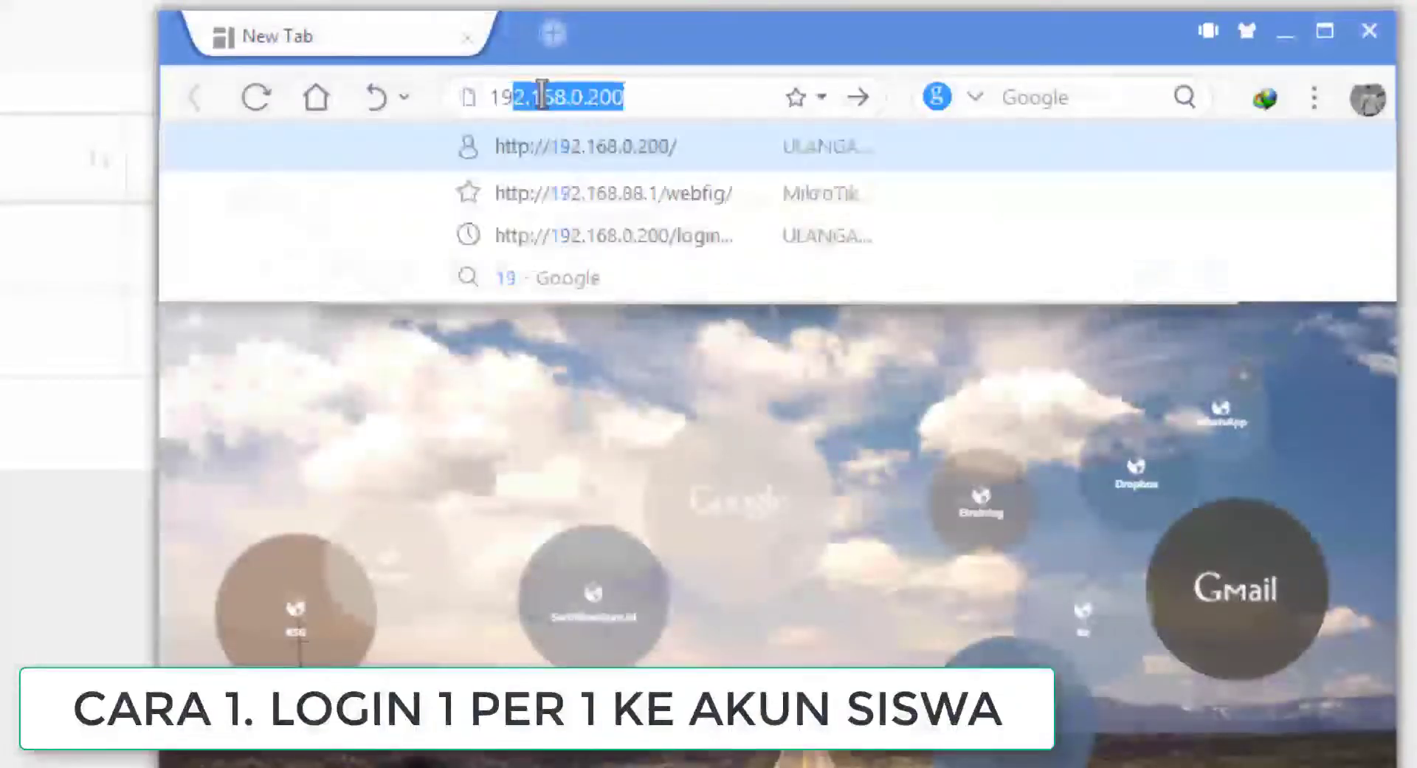
key("Return")
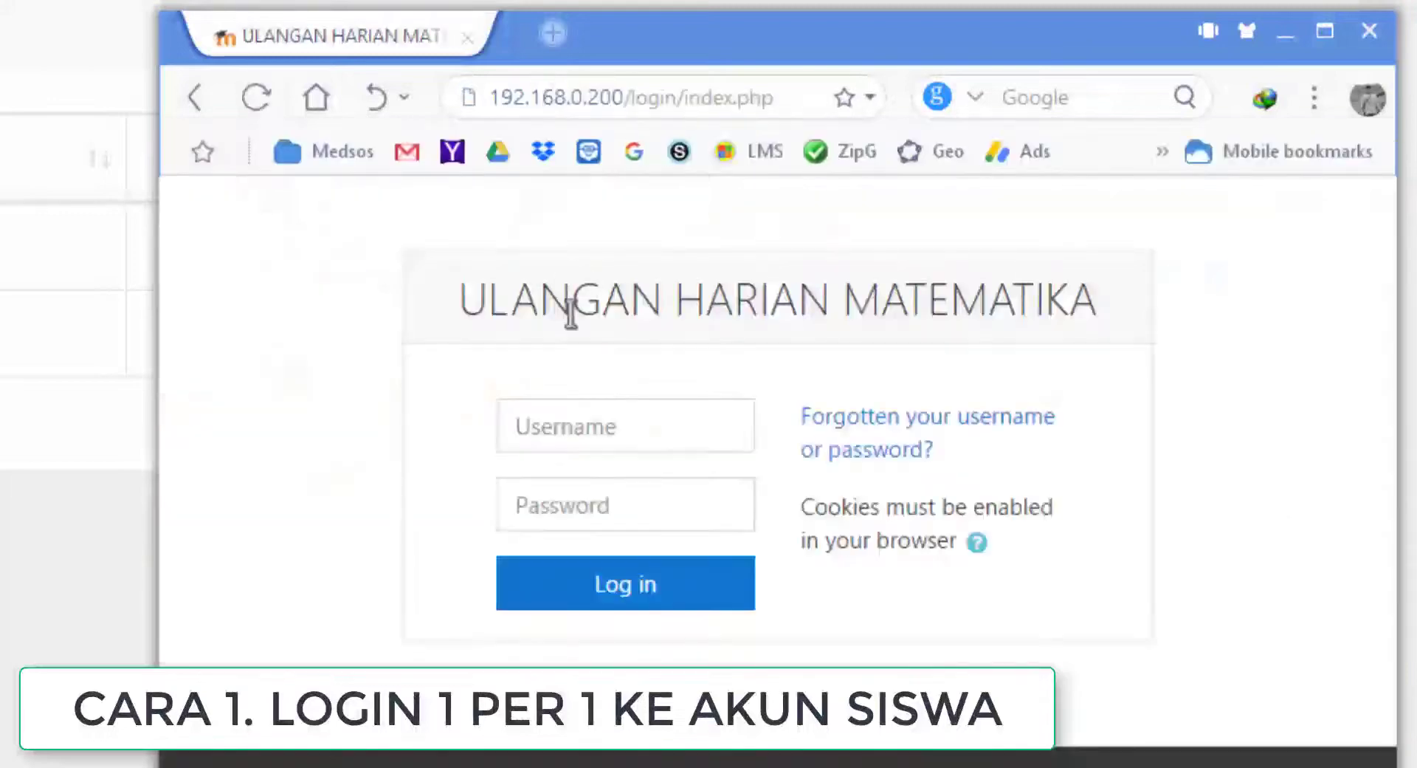
Log in to the exam site with the copied participant username and the account password
left_click(555, 434)
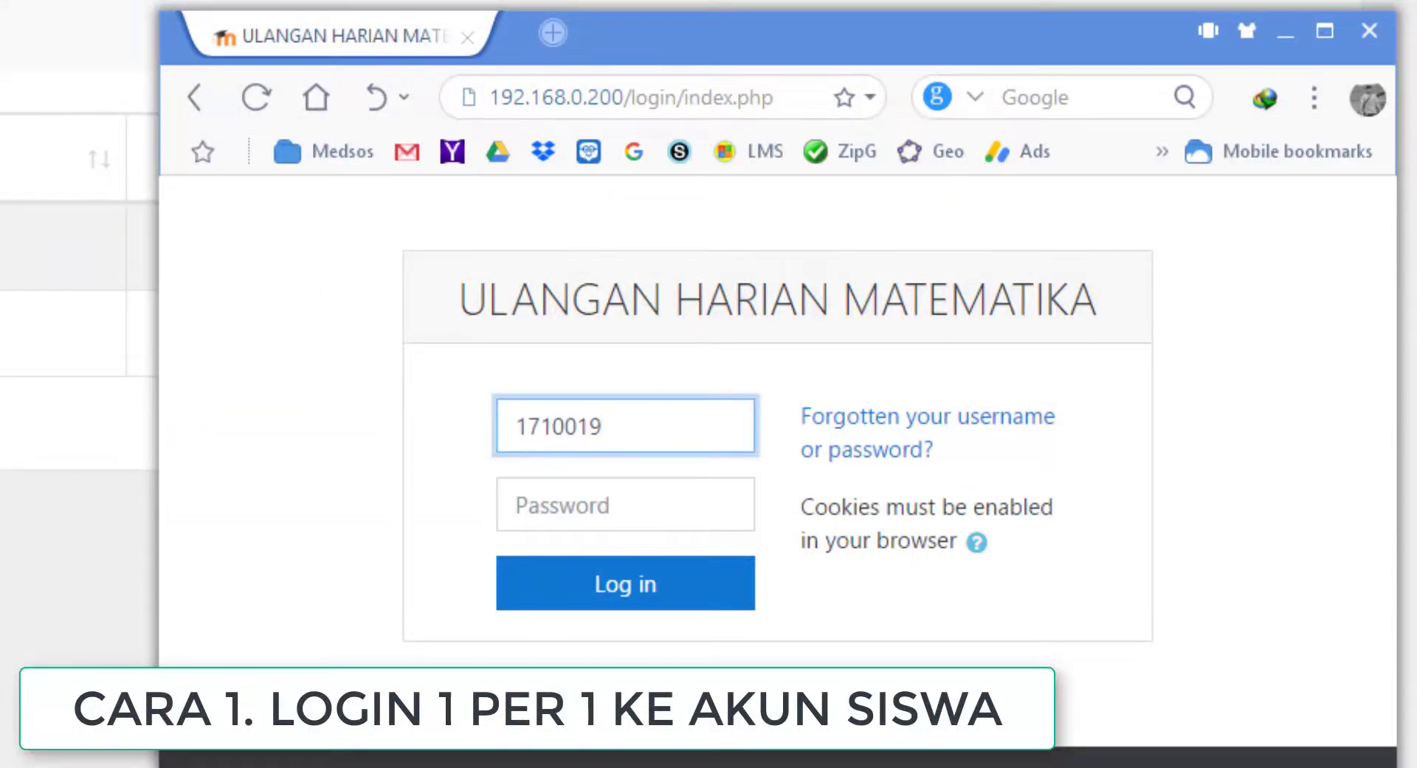
left_click(568, 502)
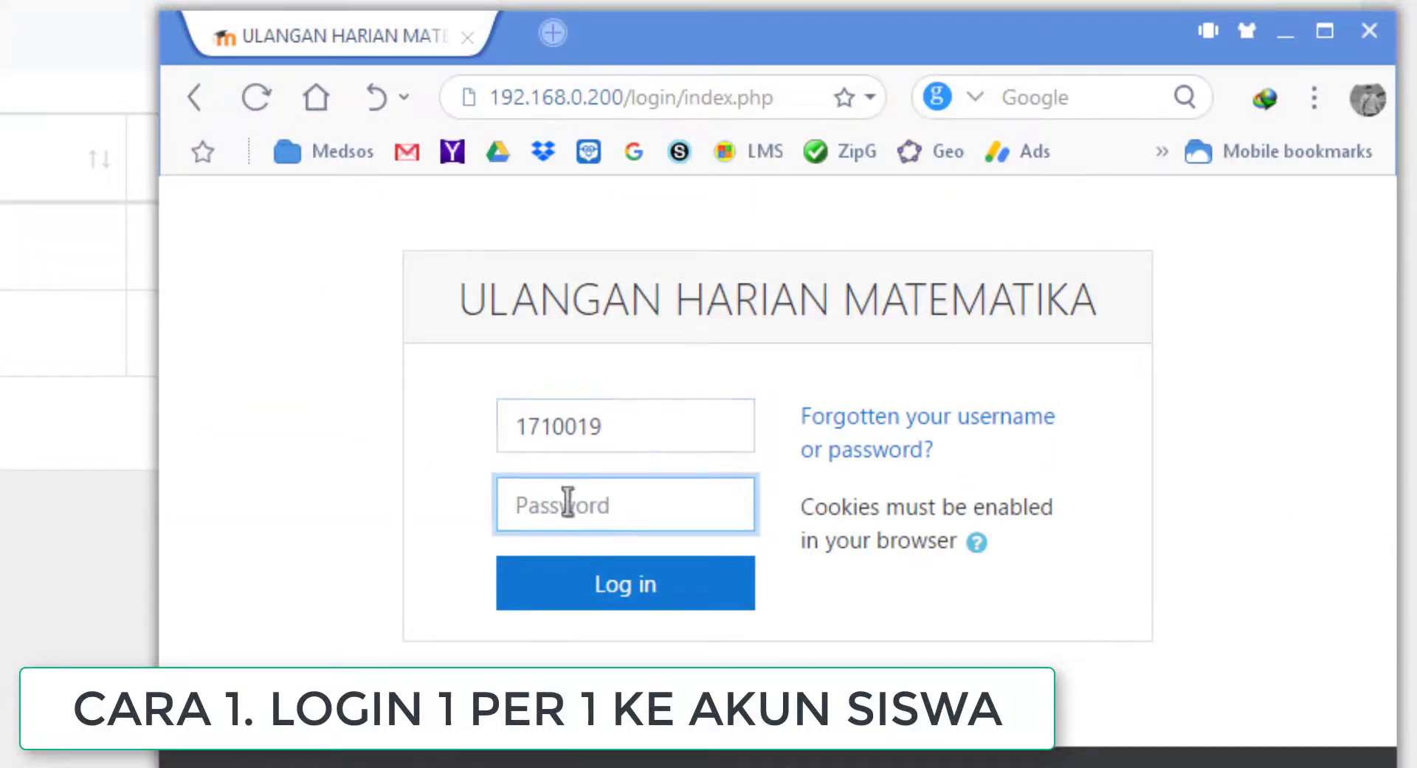
type("••••")
key("Return")
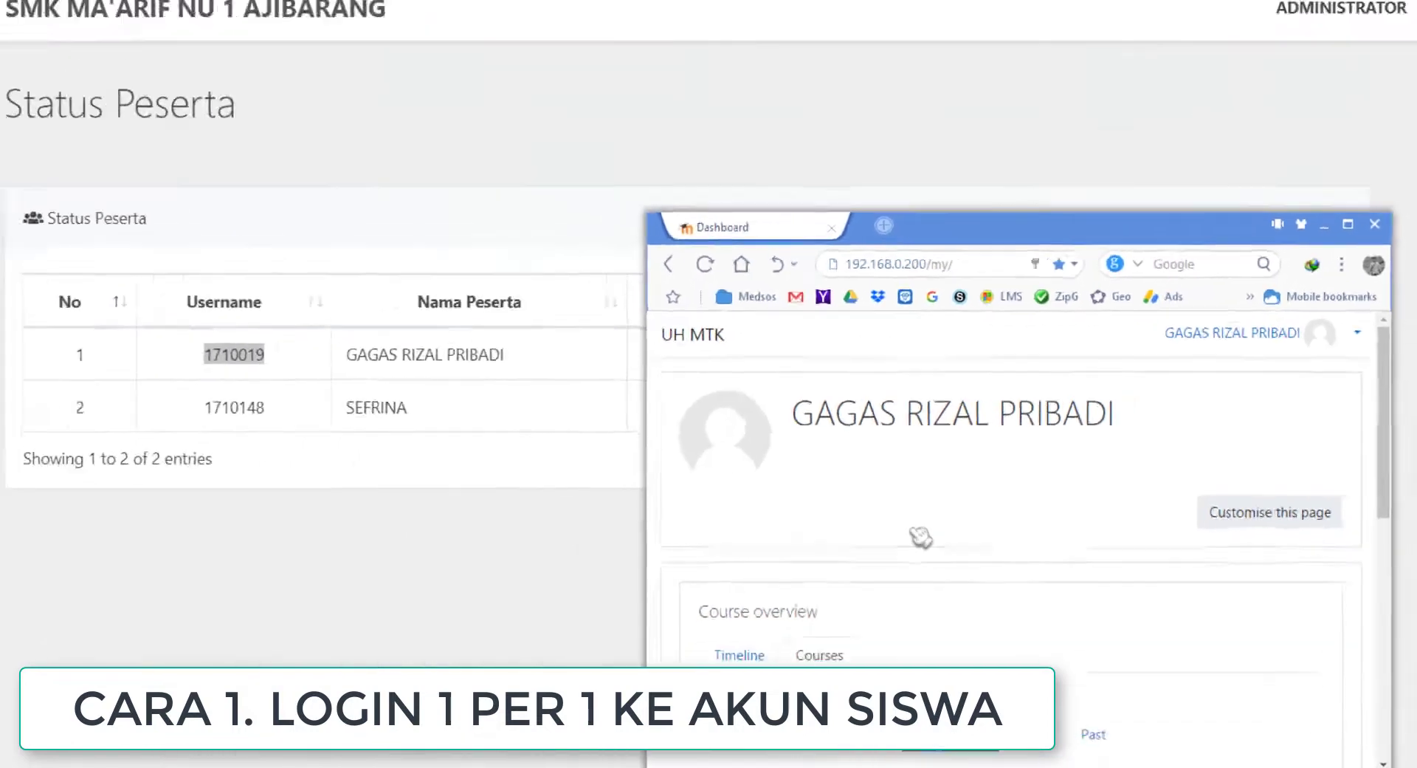
Open the in-progress MTK XII Latihan Soal quiz from the participant's course overview and find the summary of previous attempts
scroll(618, 545, "down", 5)
scroll(1095, 556, "up", 5)
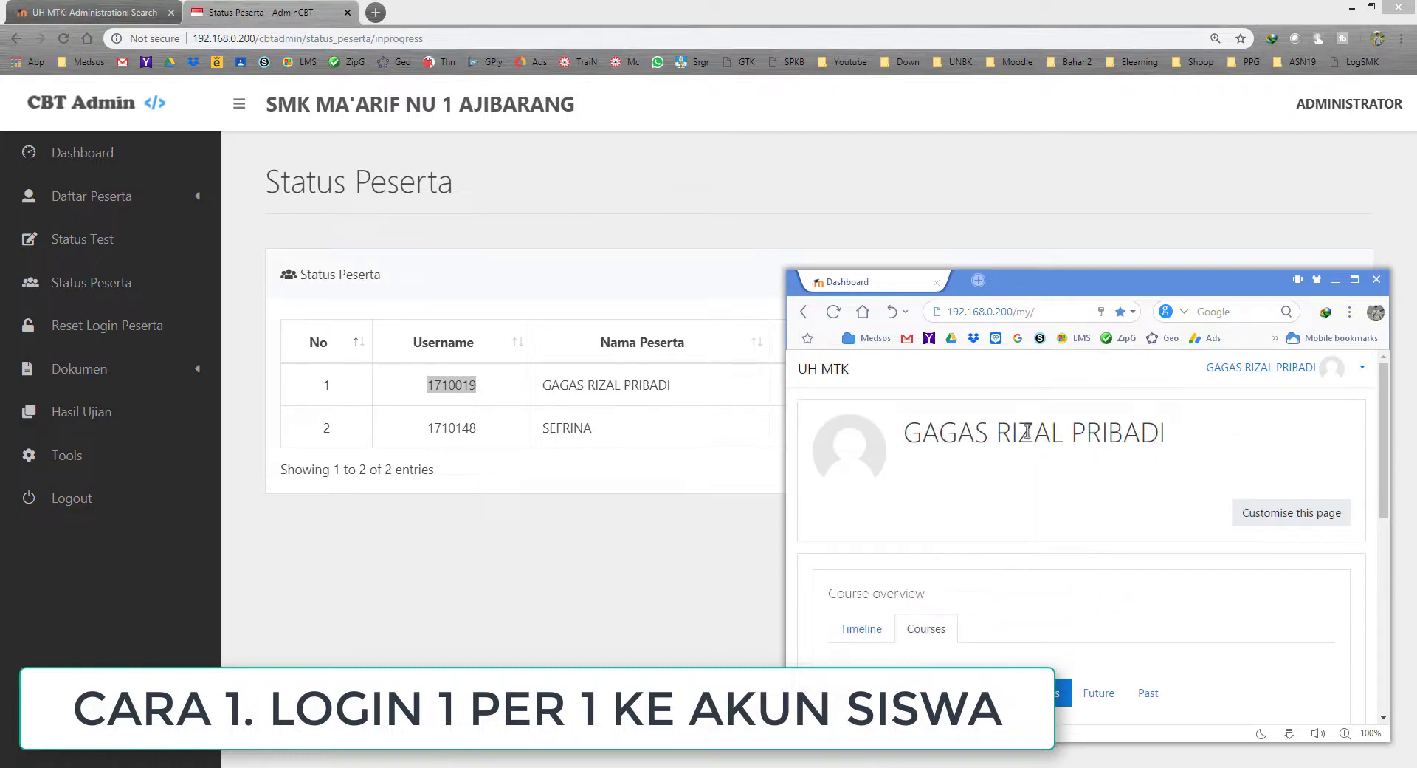
left_click_drag(1085, 434, 572, 420)
left_click(1013, 524)
scroll(1074, 540, "down", 3)
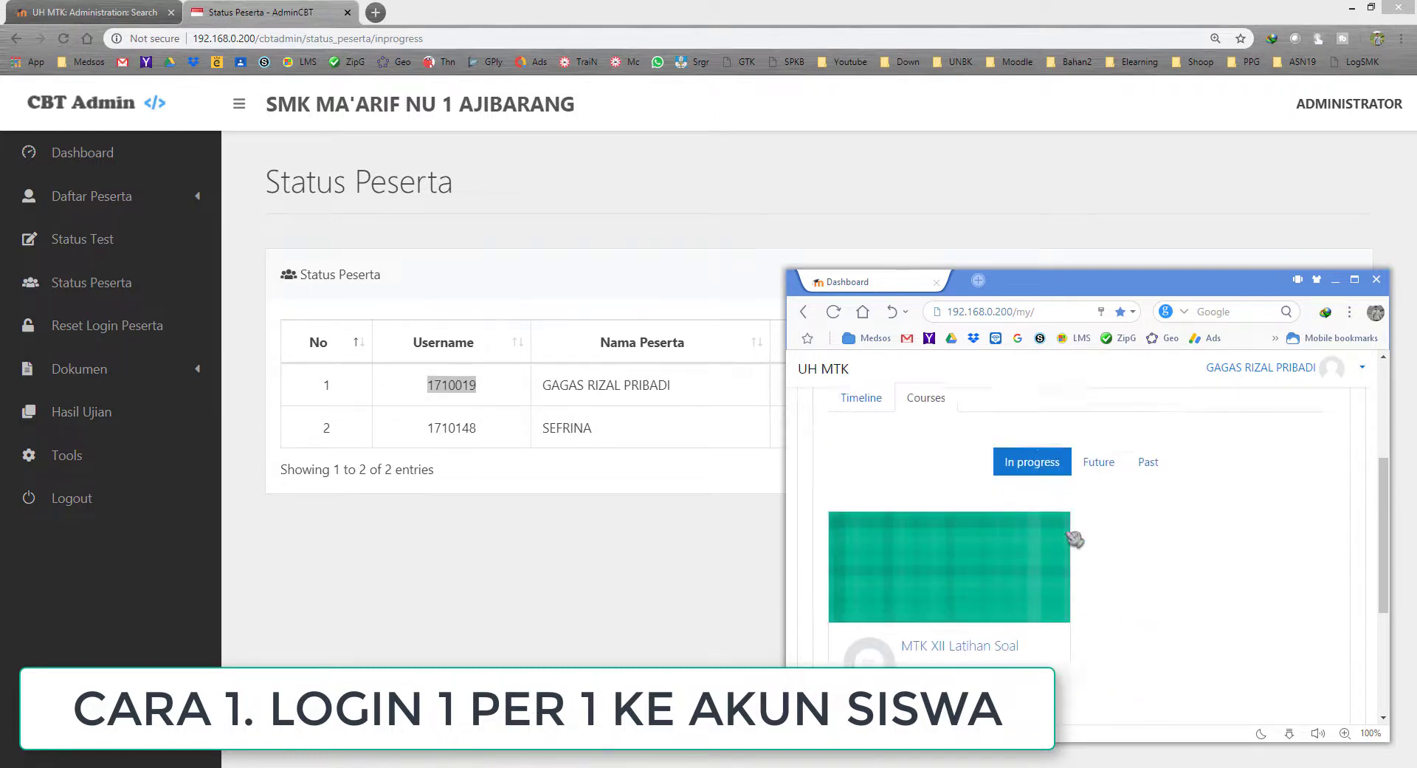
scroll(1043, 545, "up", 1)
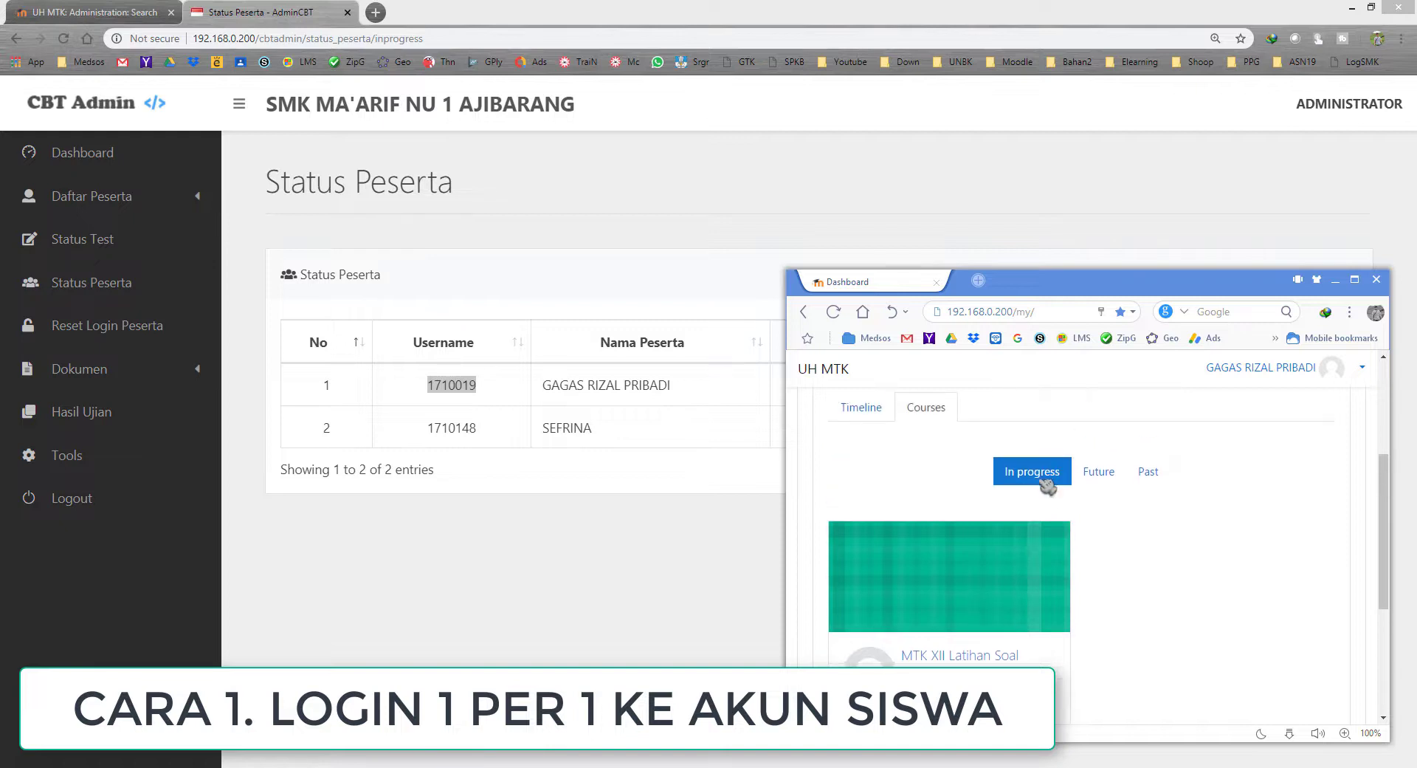
left_click(982, 656)
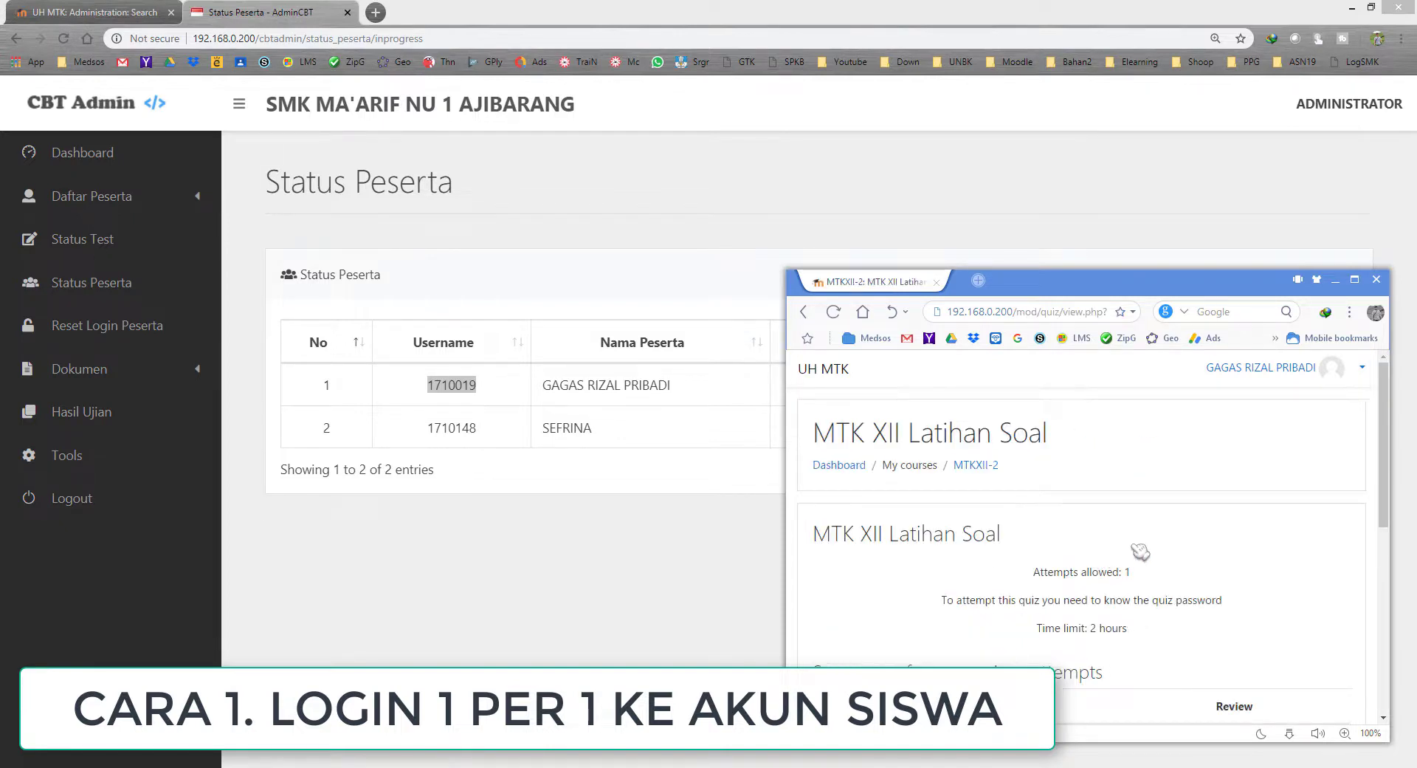
scroll(1141, 551, "down", 2)
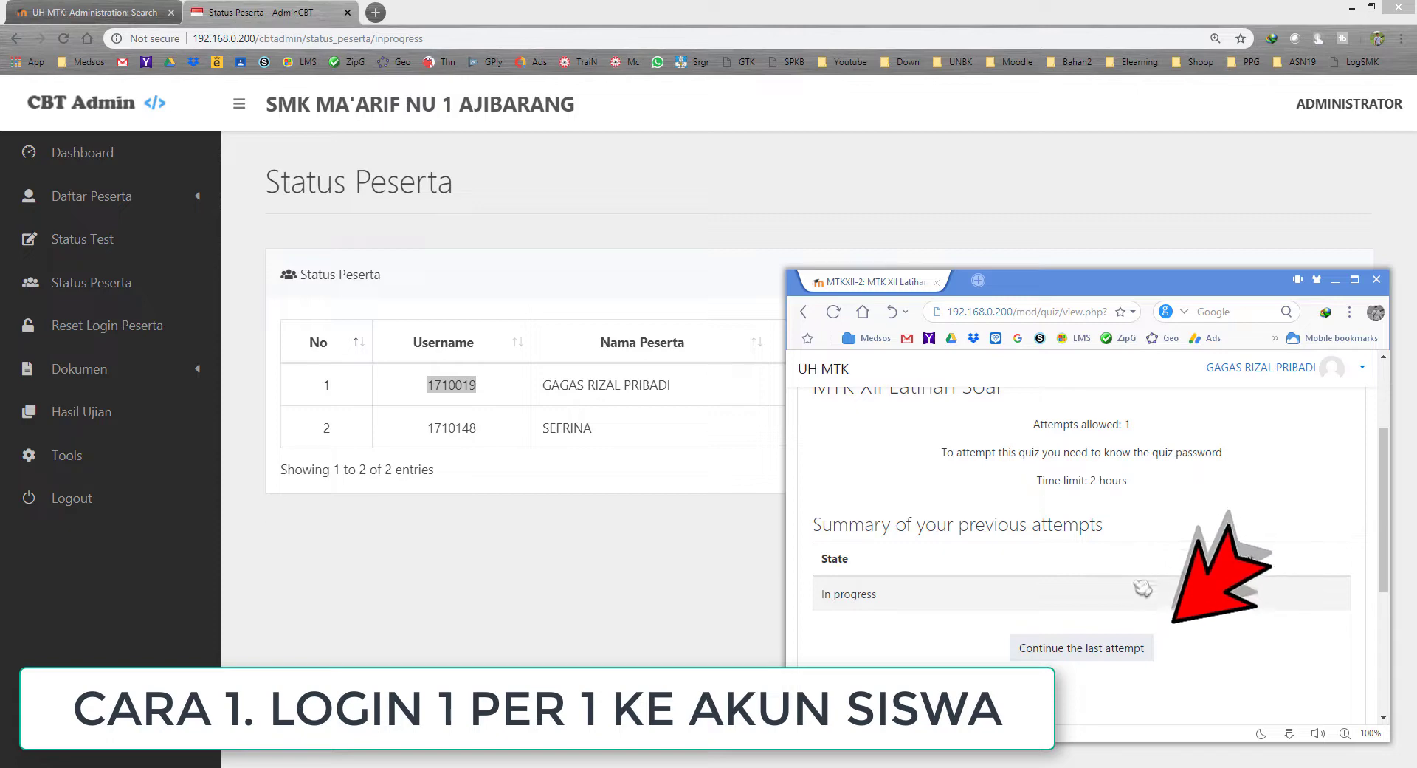
Continue the participant's last quiz attempt, using the token copied from the admin site's Status Test page as the quiz password
left_click(1094, 651)
left_click(1040, 553)
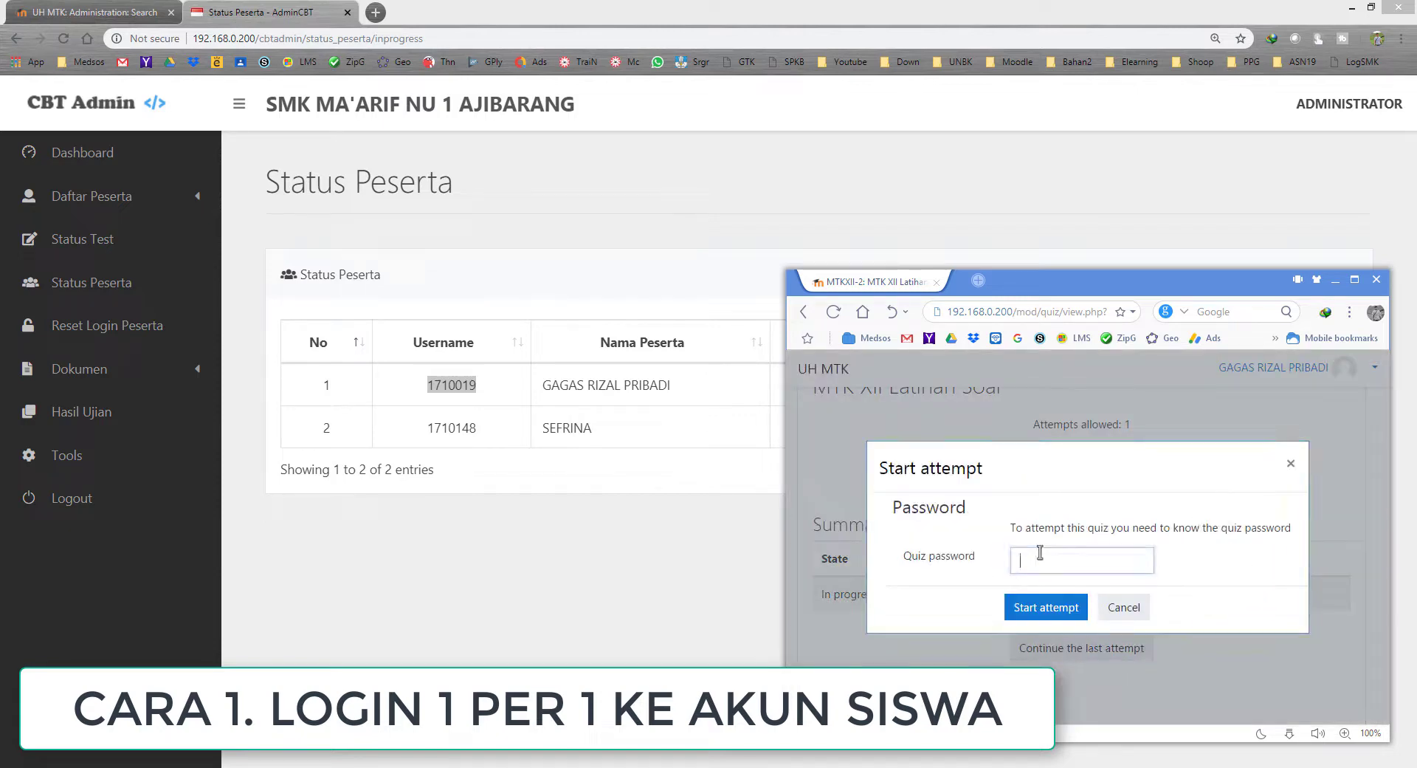
left_click(544, 575)
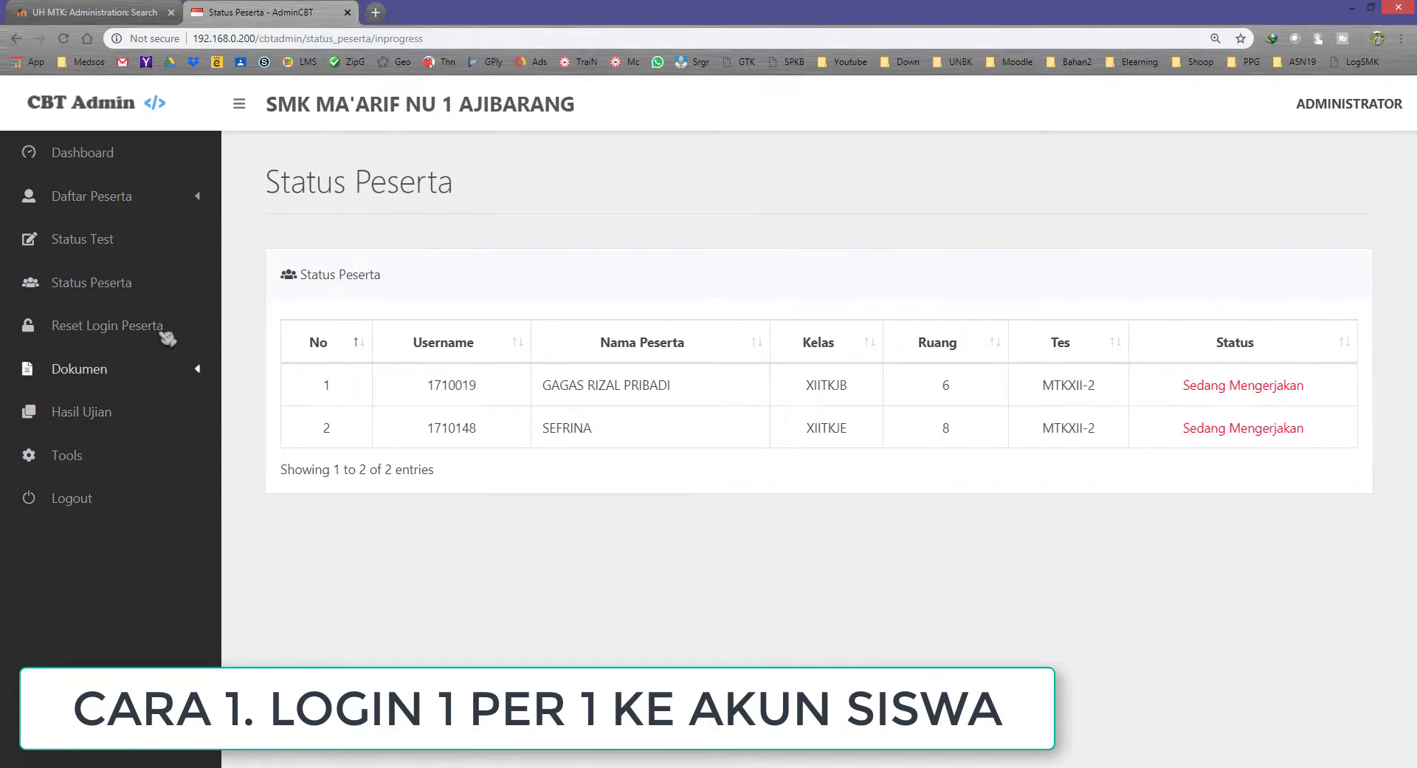
left_click(118, 240)
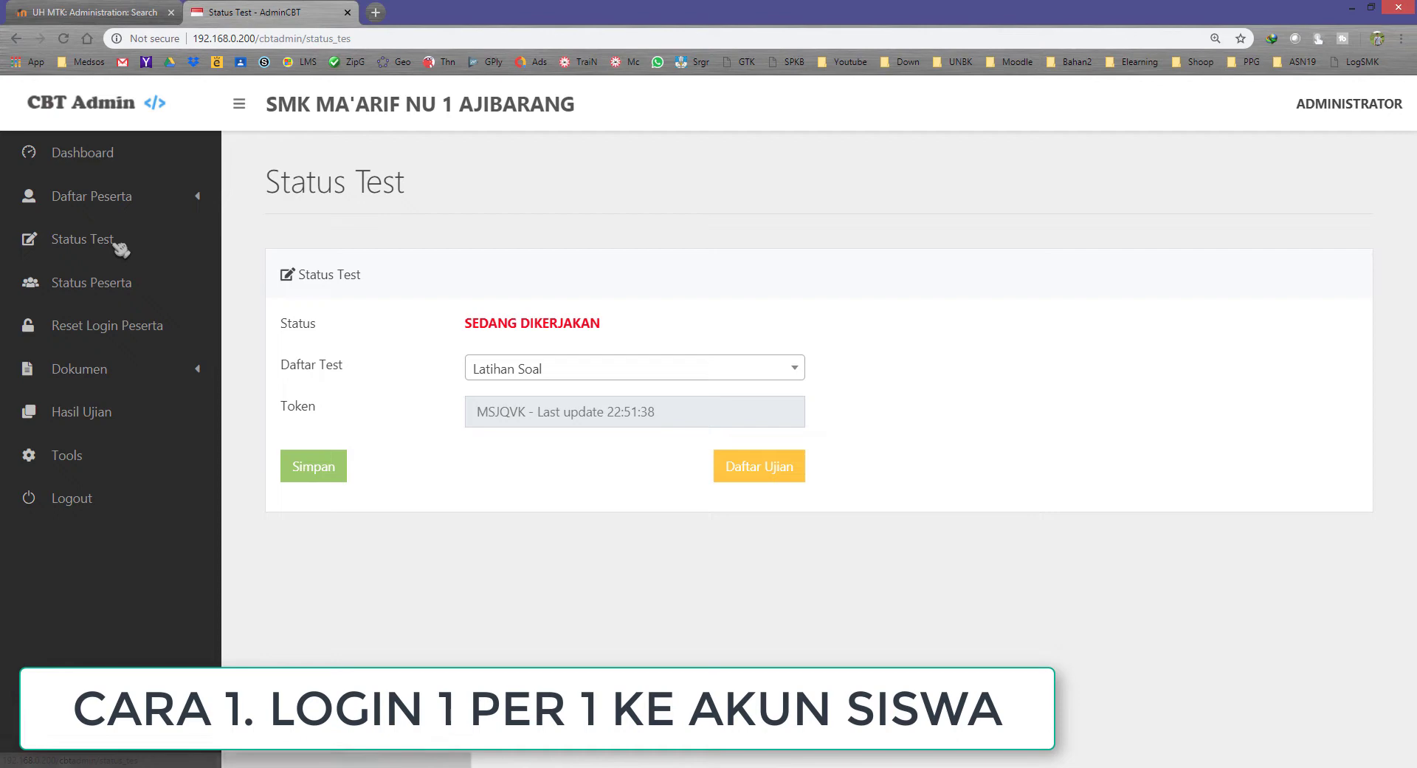
double_click(509, 414)
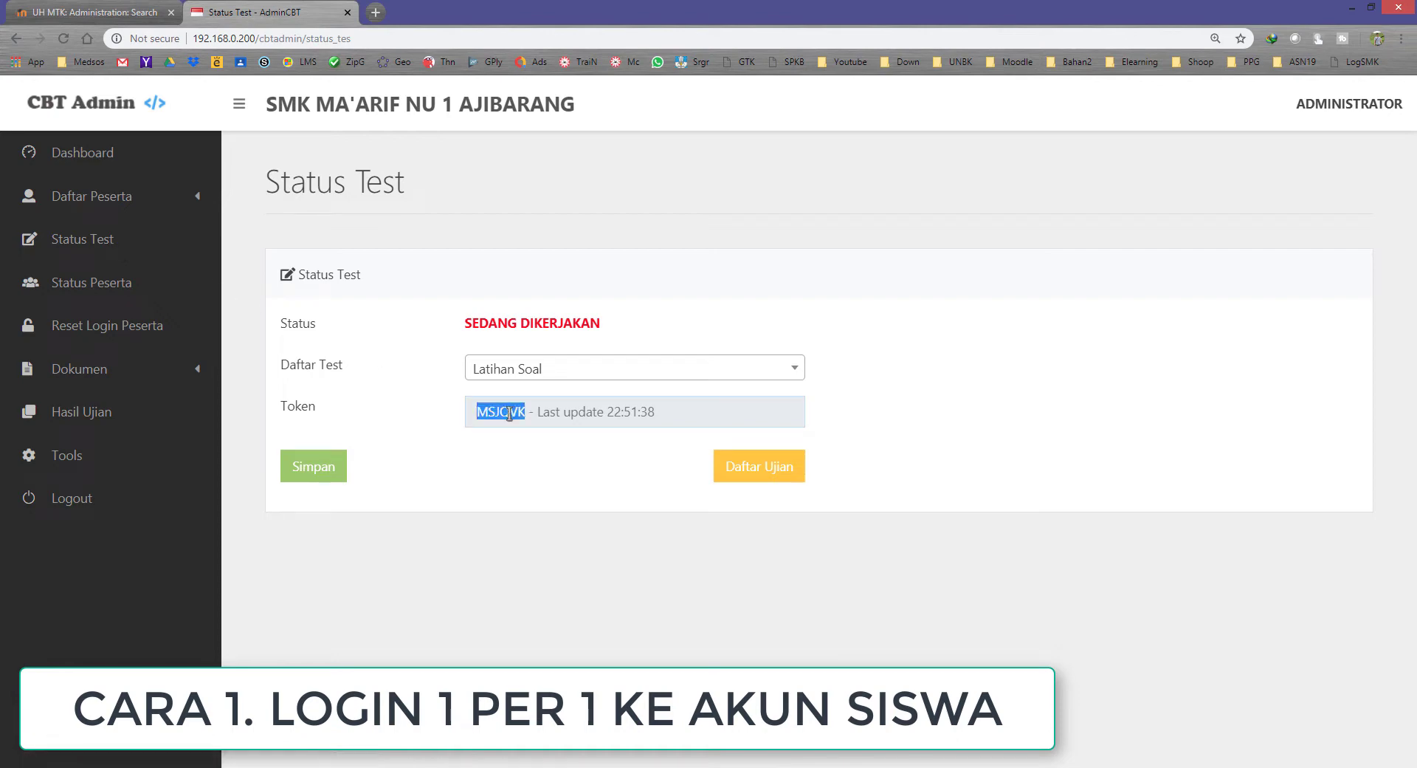
key("alt+Tab")
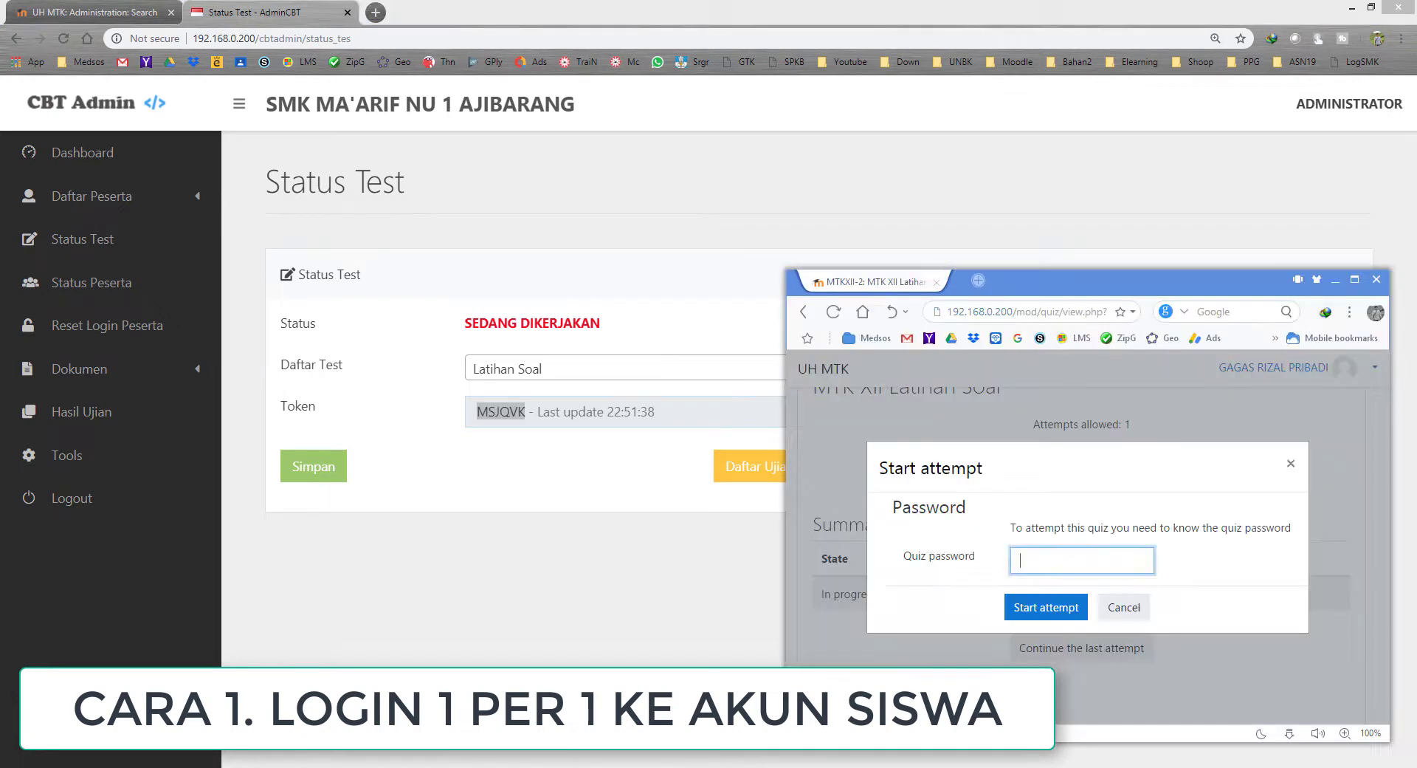
left_click(1036, 604)
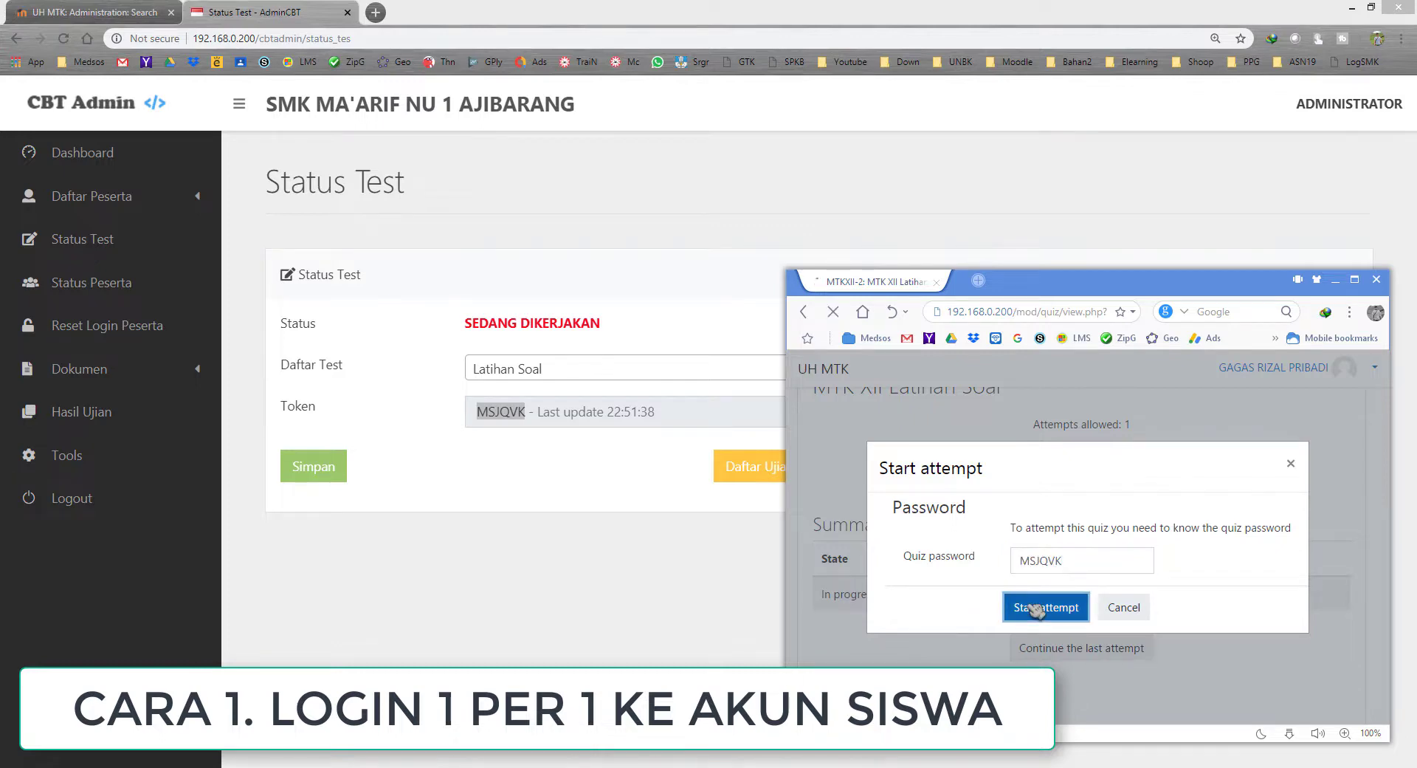
Answer question 9 with option b. 16 and try to finish the attempt
scroll(1035, 610, "down", 3)
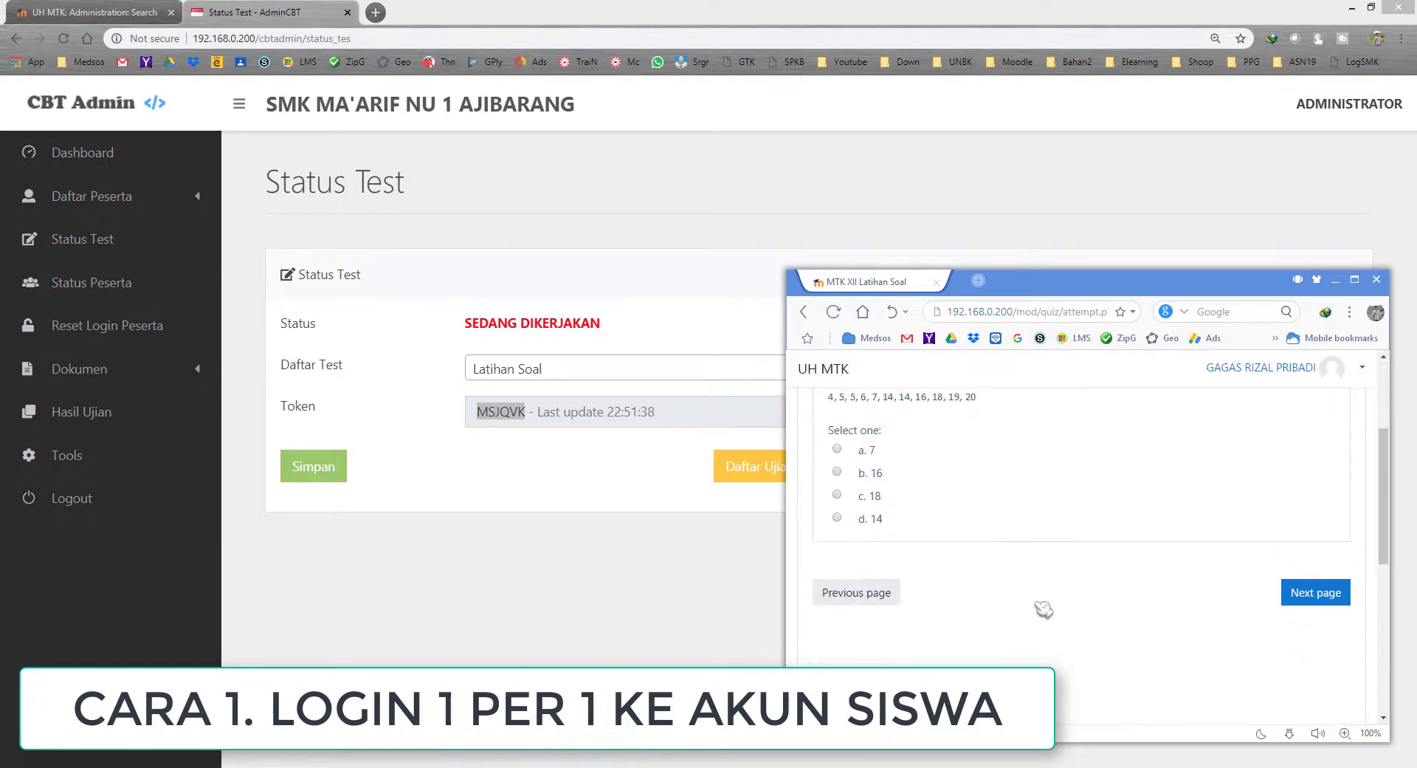
scroll(1215, 484, "down", 5)
left_click(1355, 279)
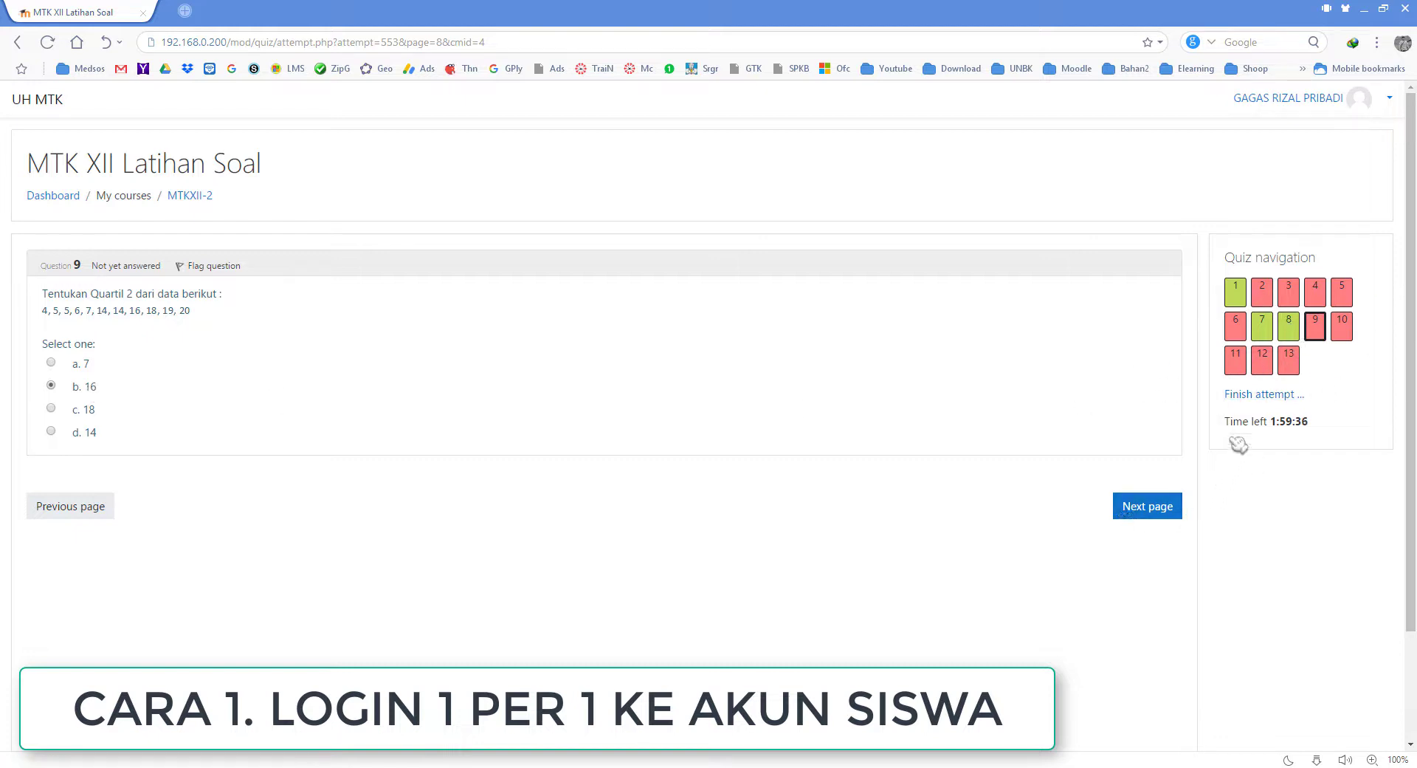
left_click(1254, 396)
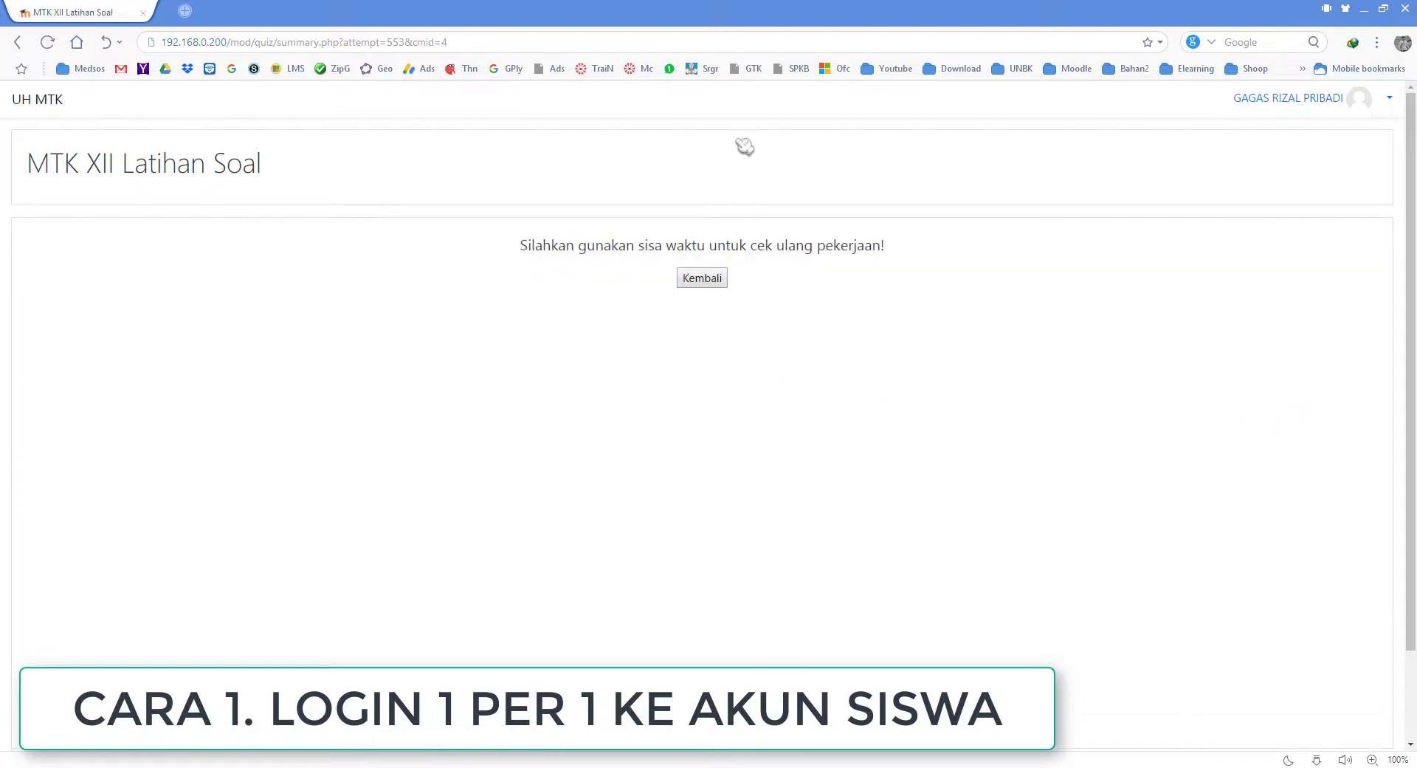
Return to the quiz attempt and check the remaining time in the quiz navigation
double_click(789, 20)
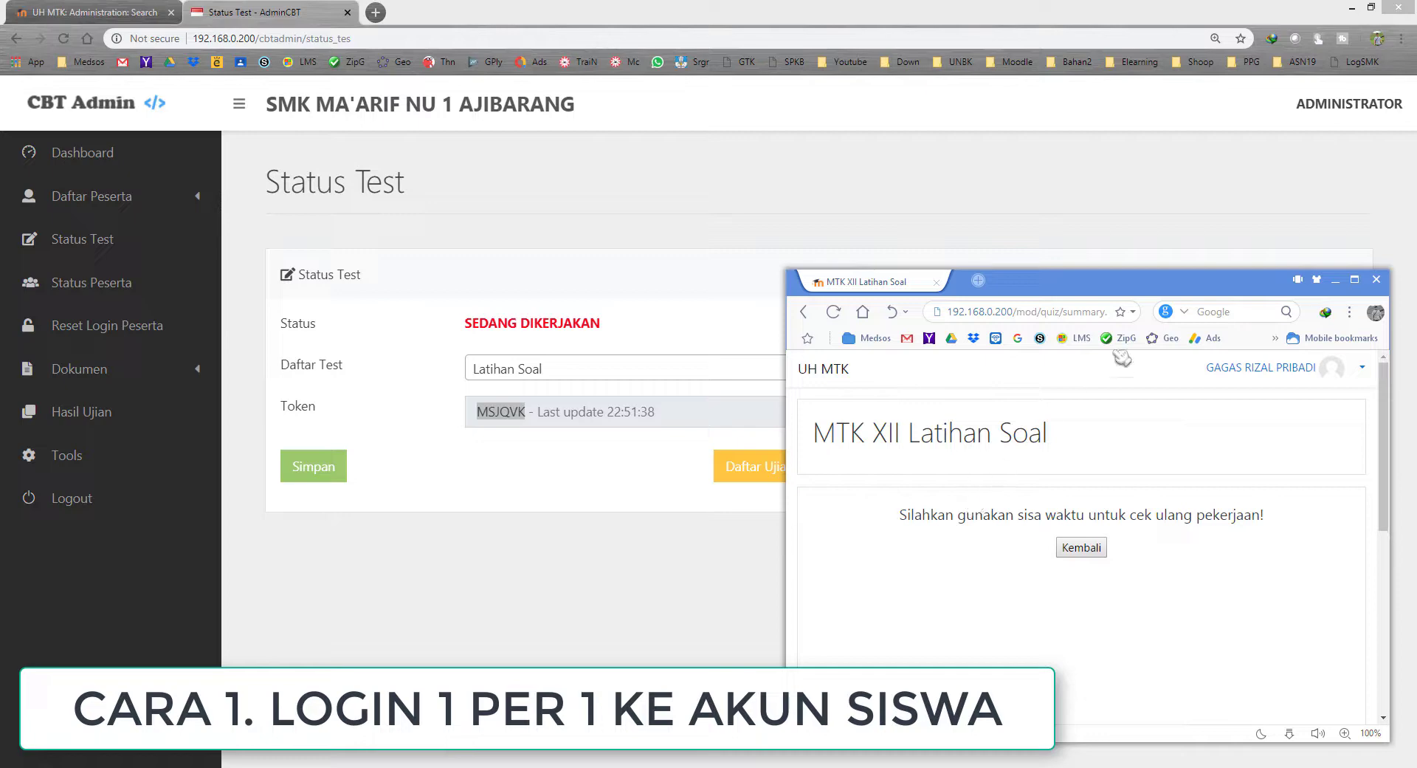
double_click(1130, 280)
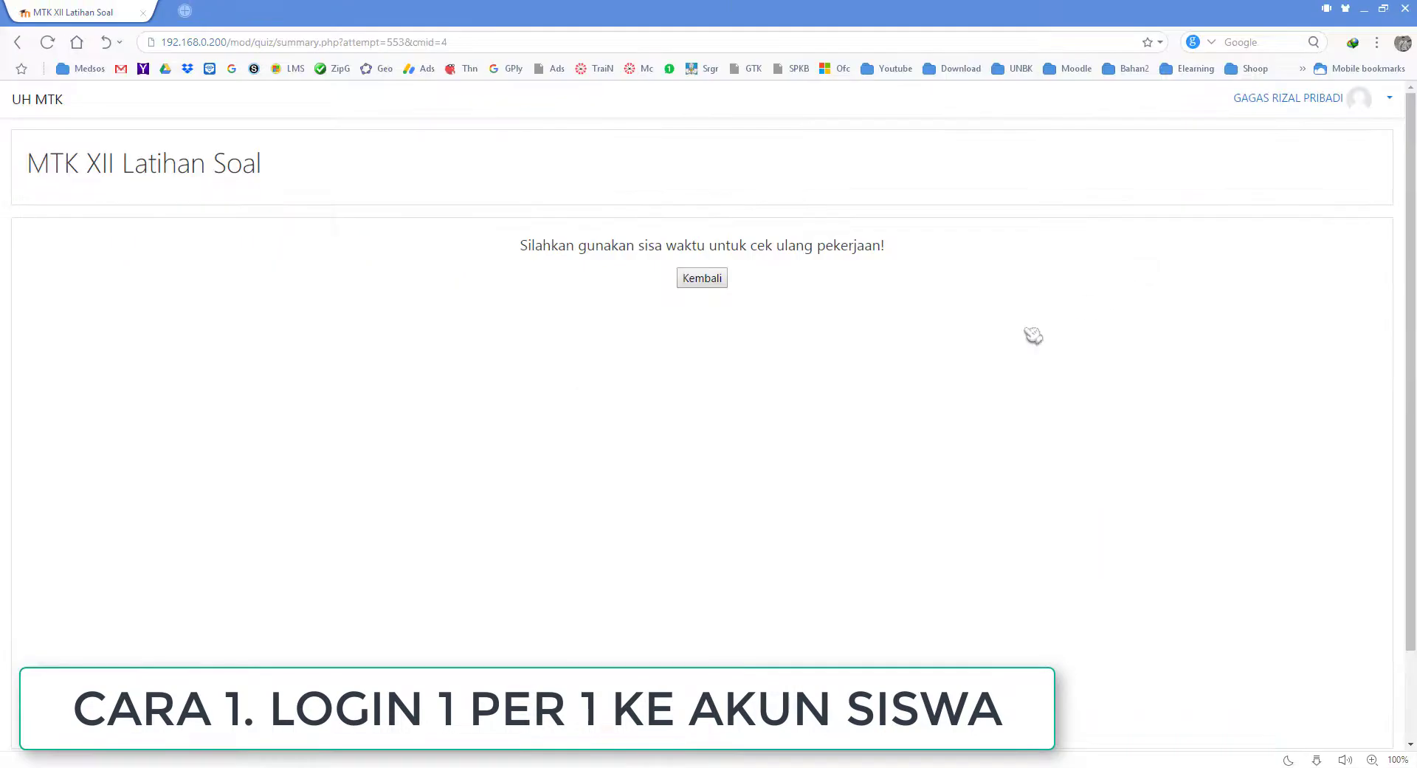
left_click(707, 282)
scroll(719, 474, "down", 2)
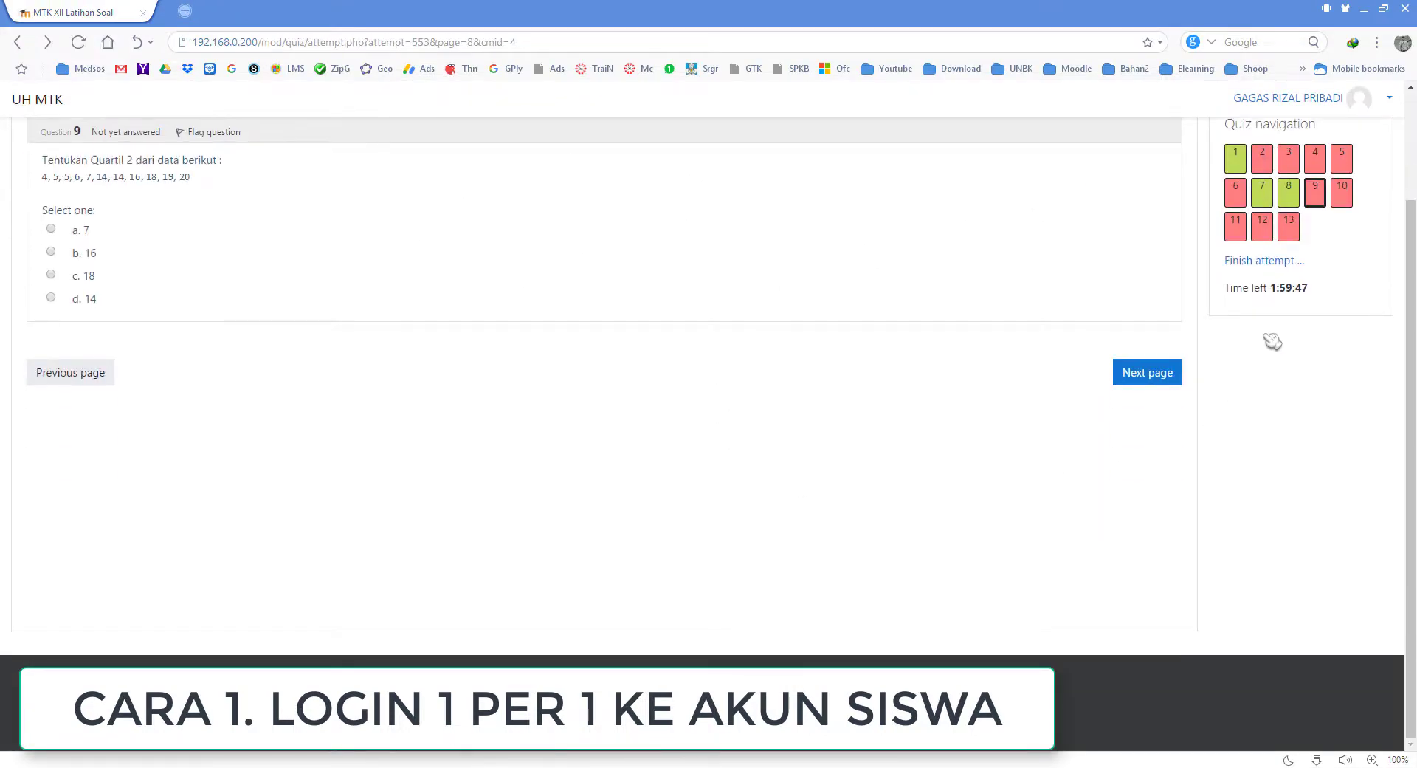
left_click_drag(1271, 287, 1304, 287)
scroll(1072, 392, "up", 2)
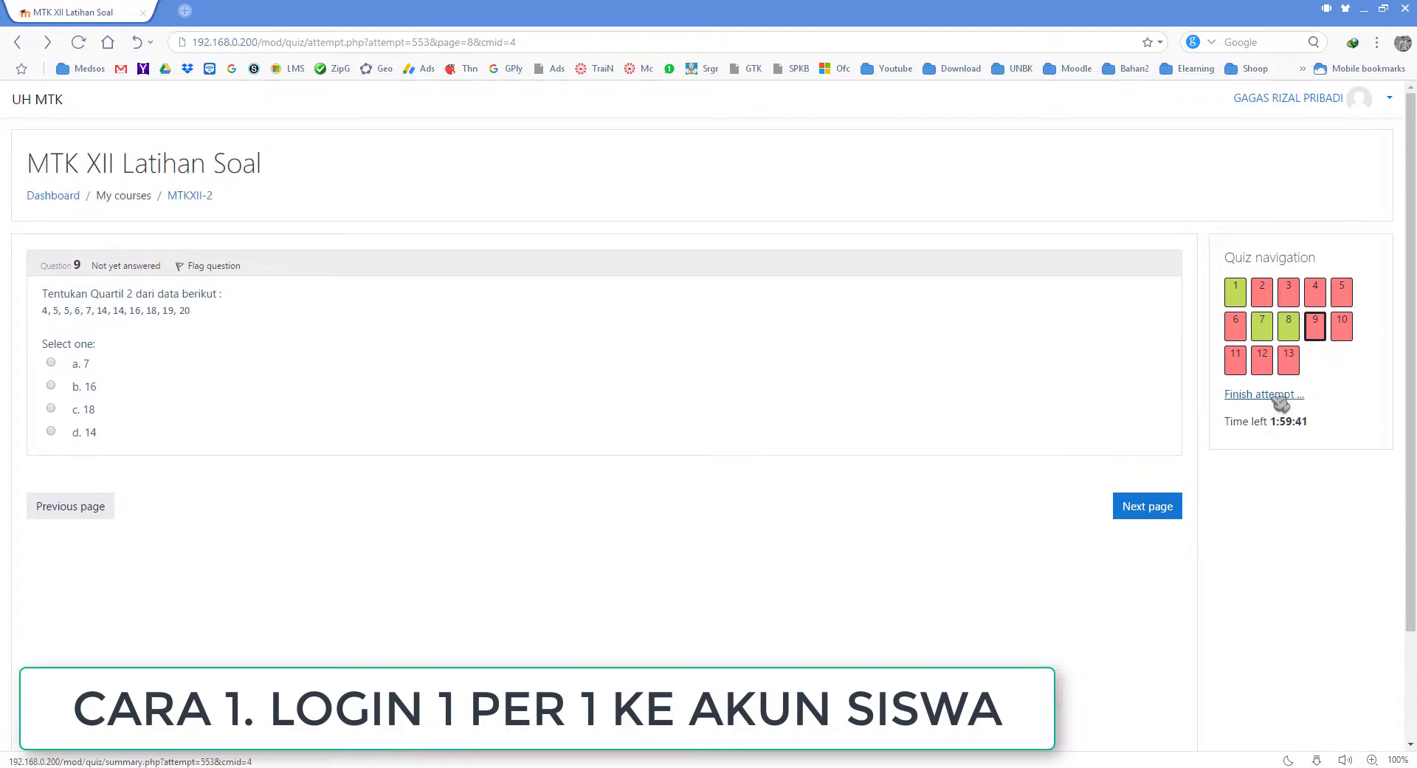
Change and save the Anti Submit timer in the admin site's CBTAdmin Tools and purge the caches
double_click(984, 22)
left_click(741, 268)
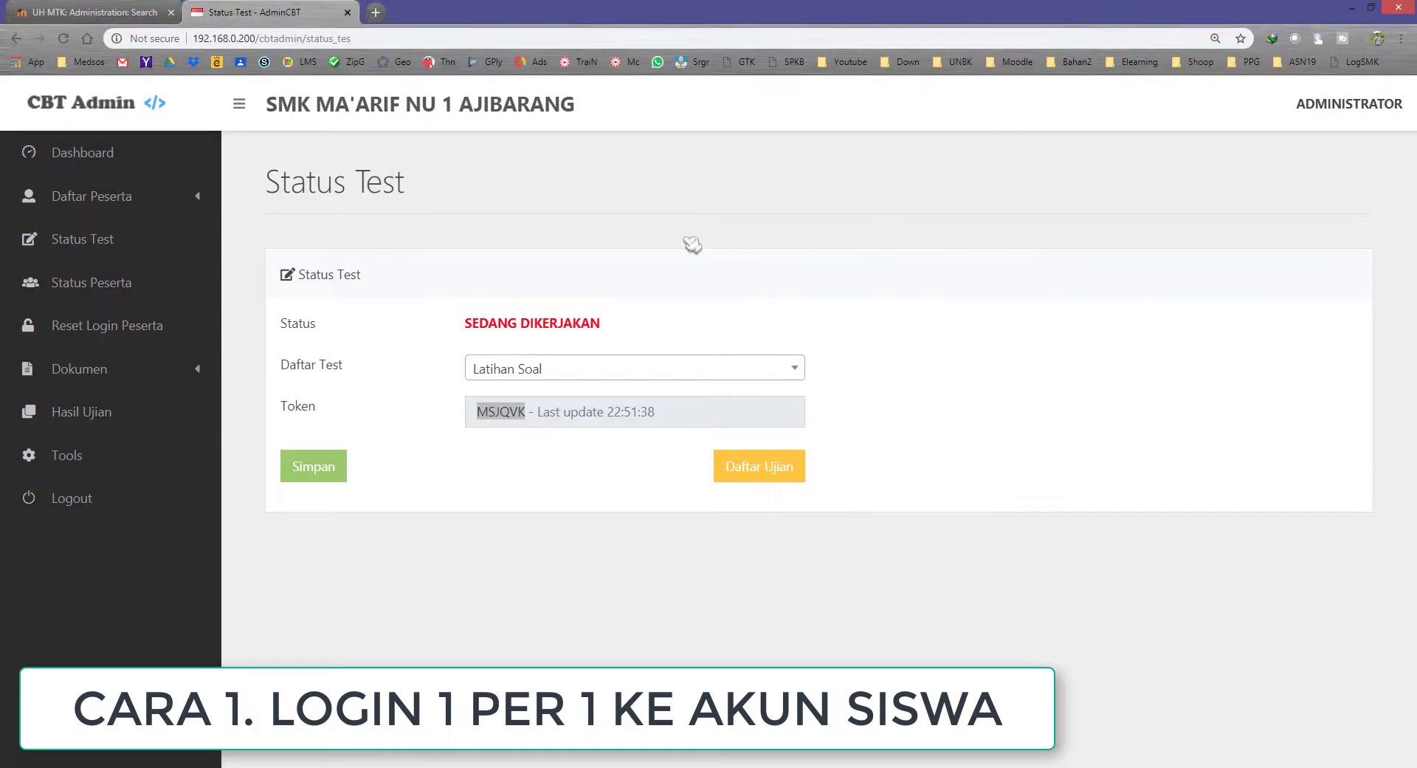
left_click(72, 454)
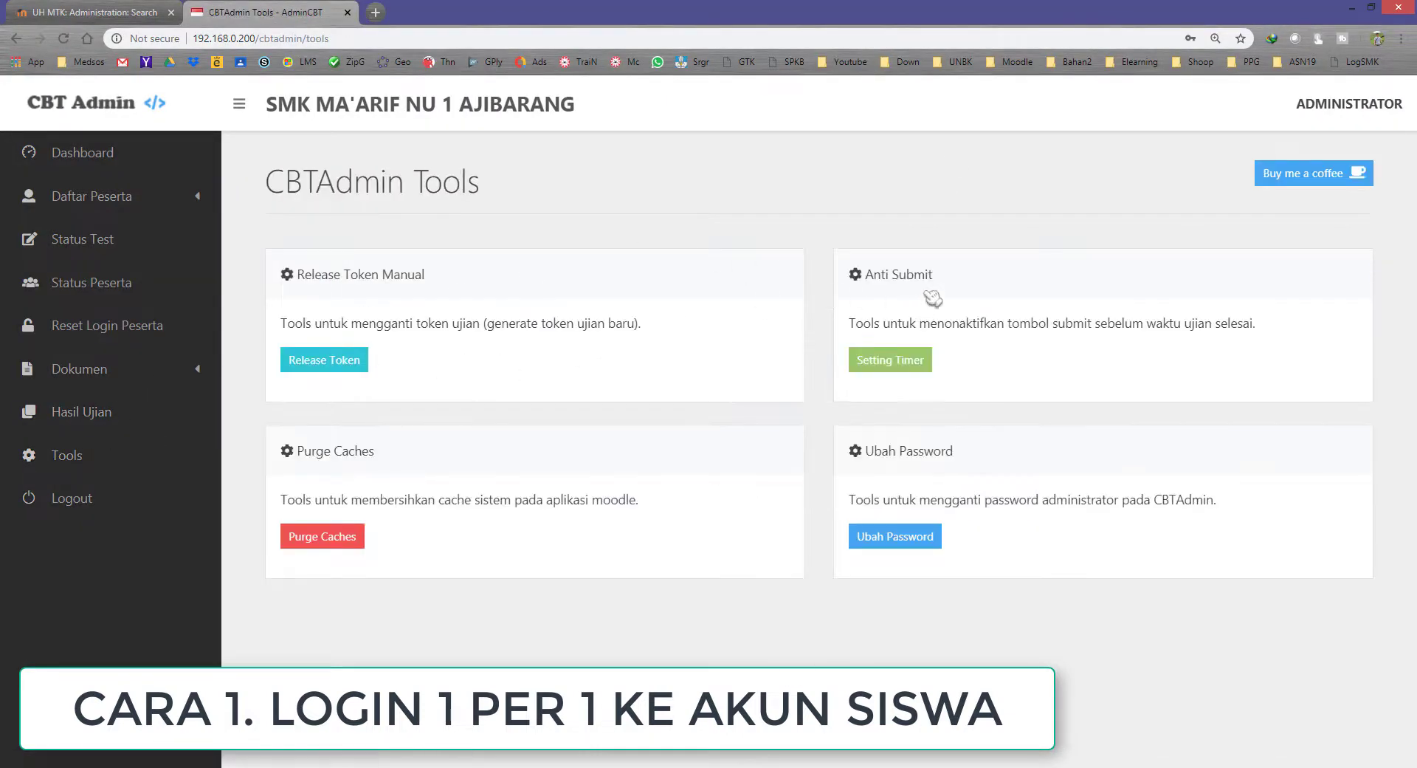
left_click(920, 365)
double_click(608, 180)
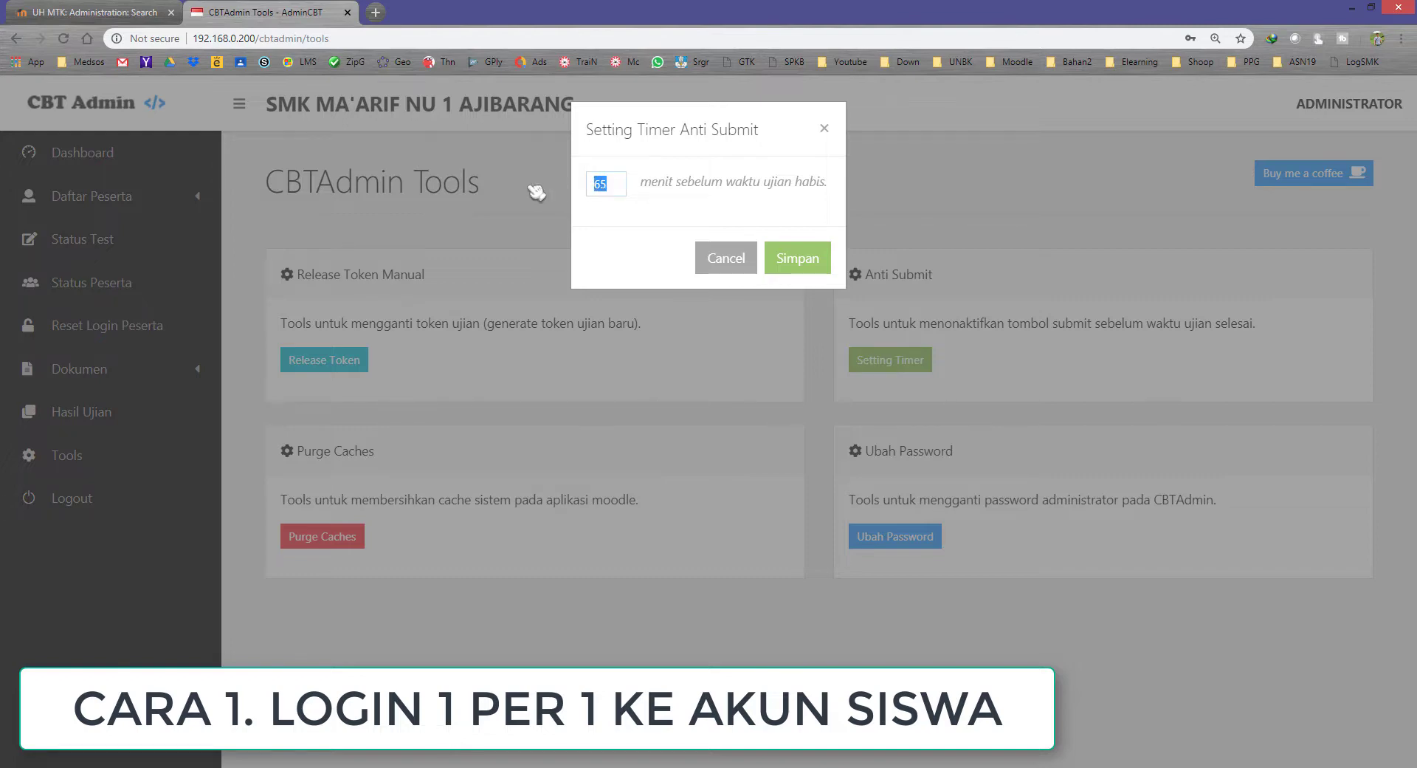
left_click(798, 260)
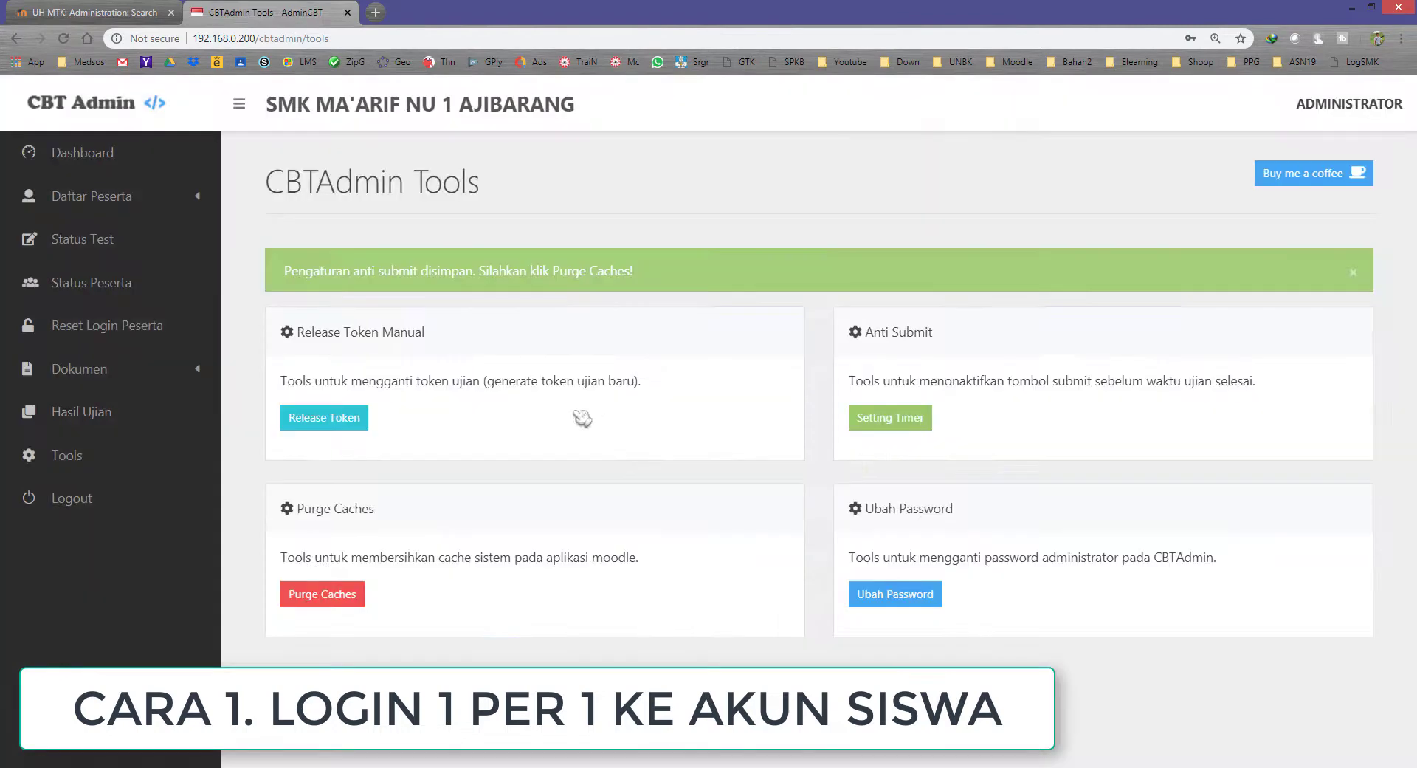
left_click(306, 605)
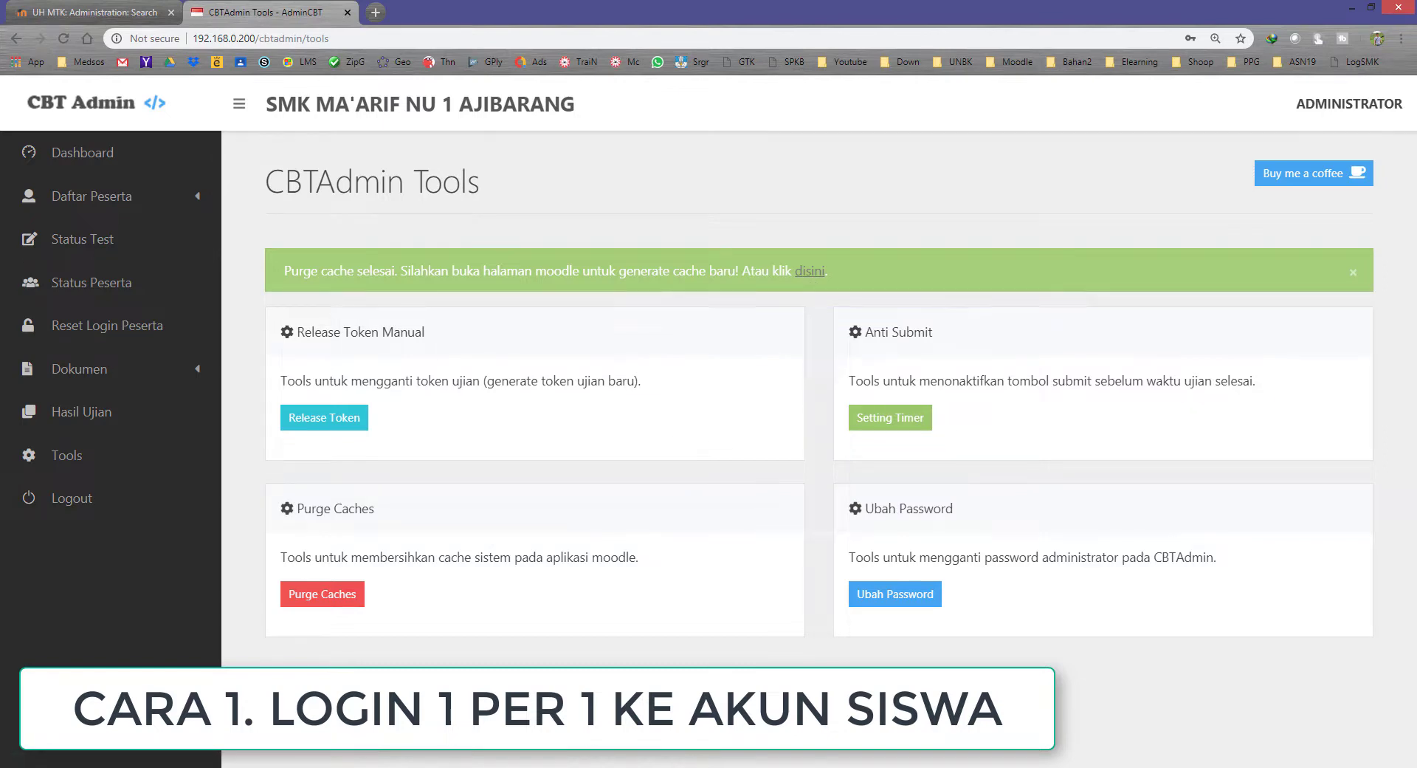
Reload the participant's quiz attempt page in the second browser
left_click(694, 765)
scroll(1046, 514, "down", 5)
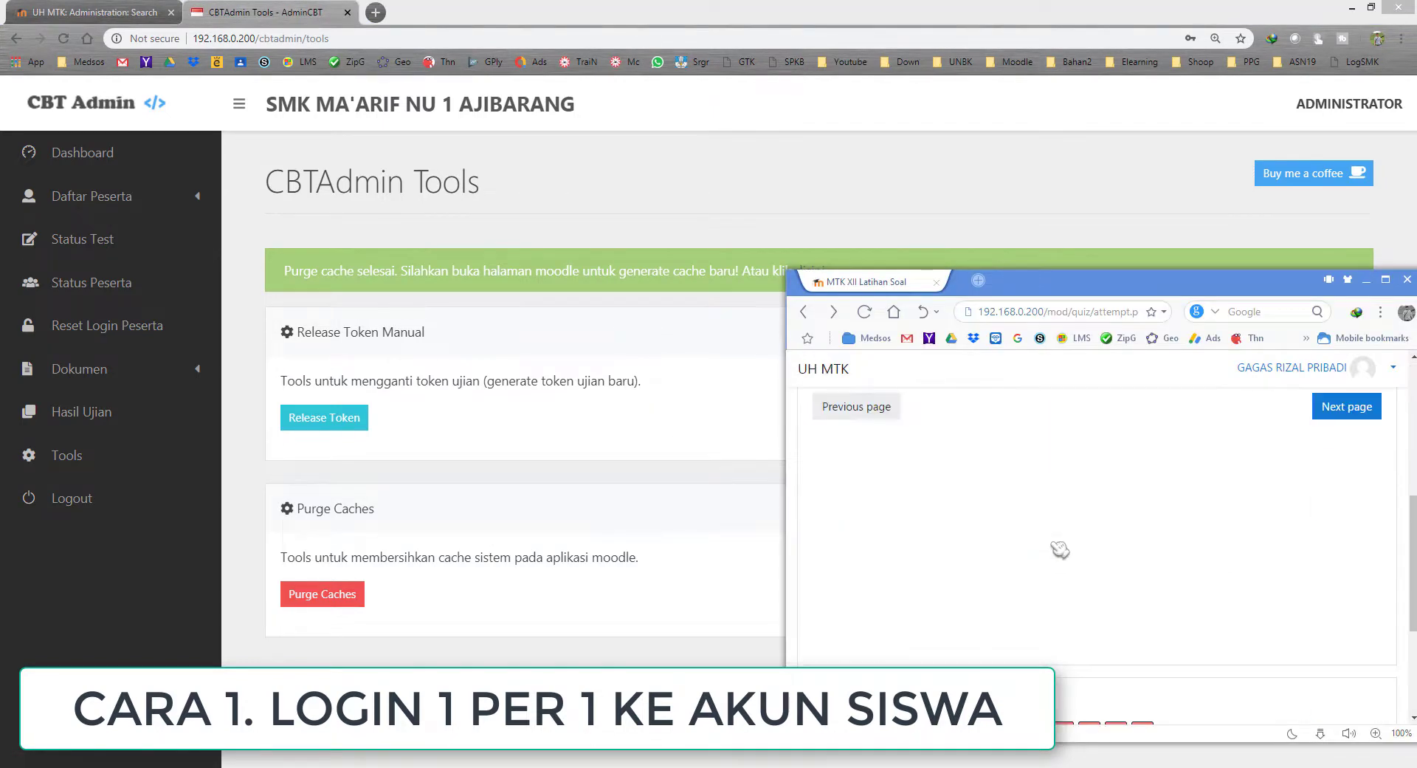
scroll(1060, 550, "up", 5)
left_click(864, 311)
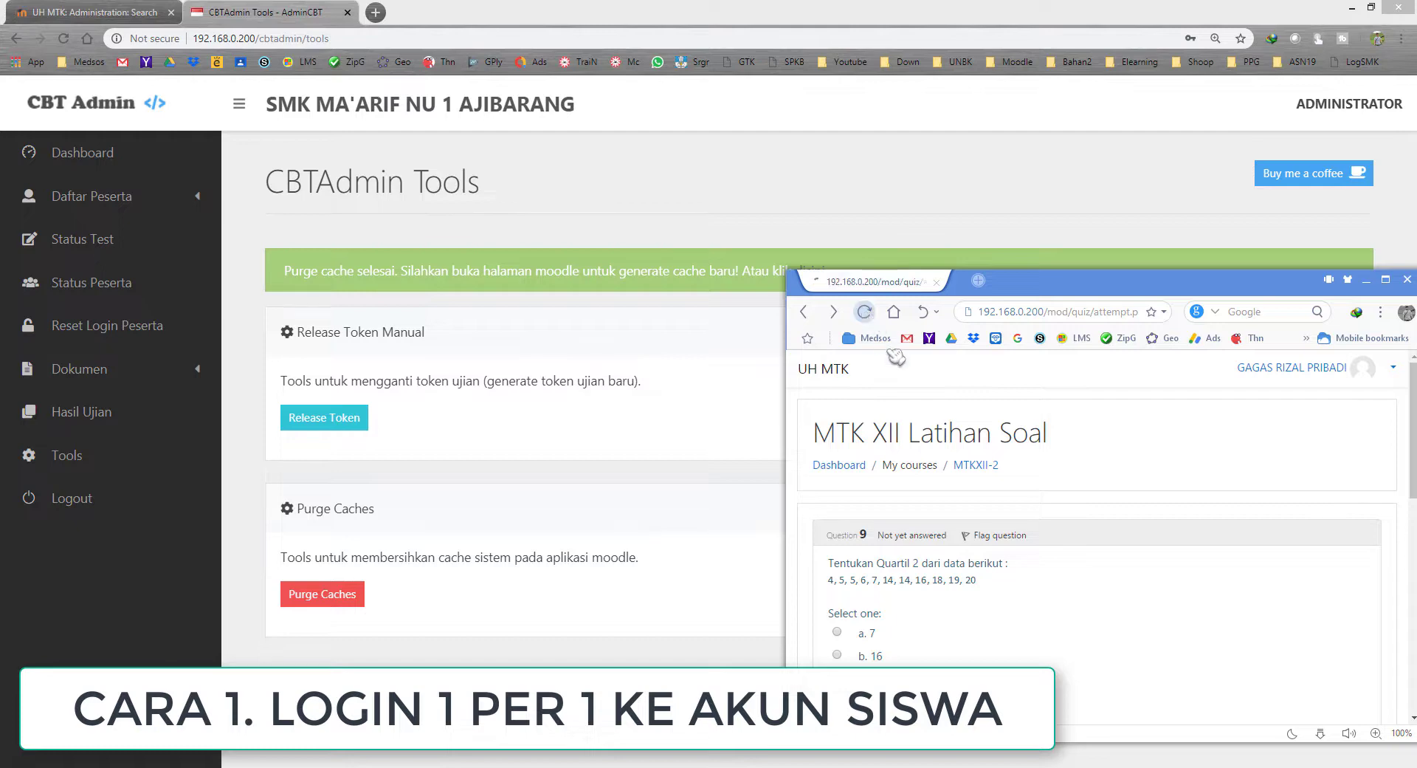
Open the list of in-progress participants from the admin dashboard and check the first participant's entry
left_click(679, 485)
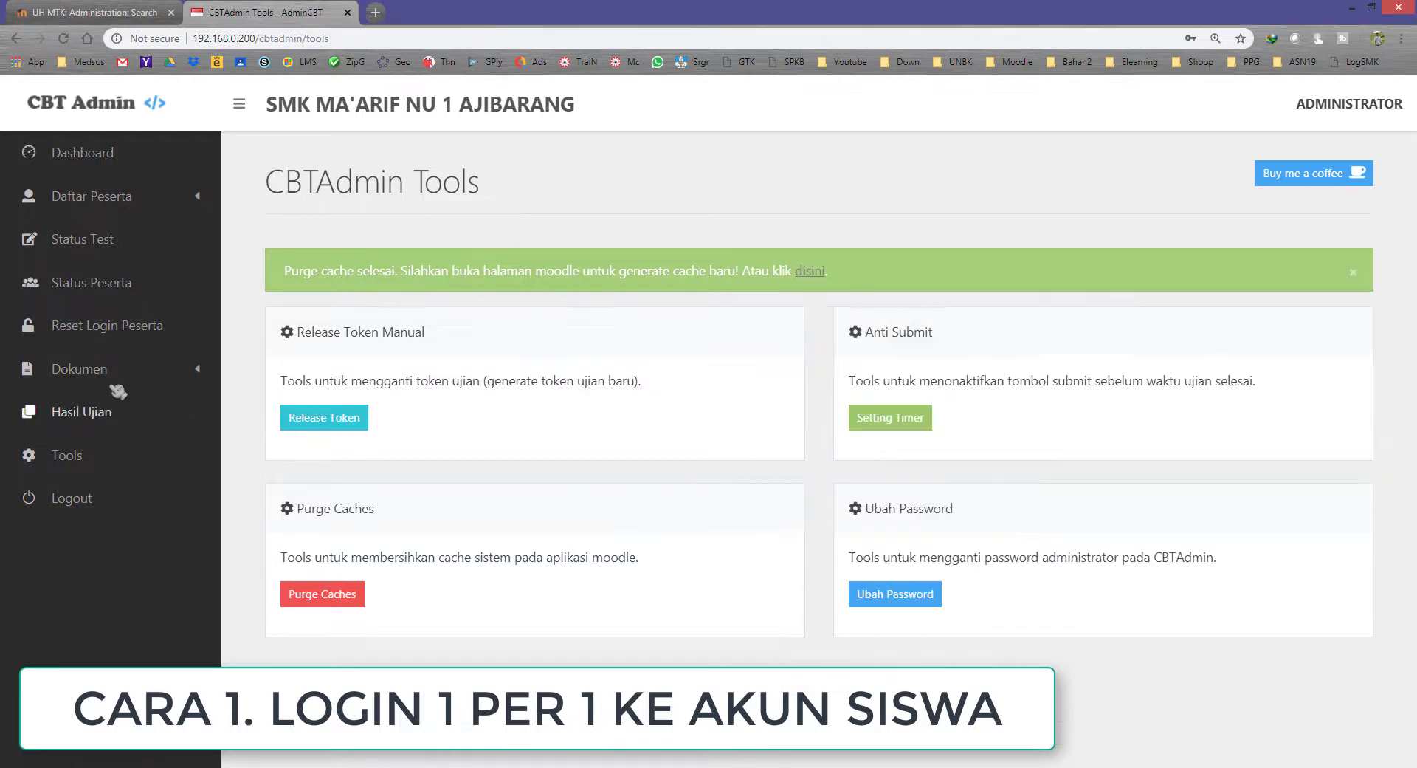
left_click(111, 197)
left_click(110, 156)
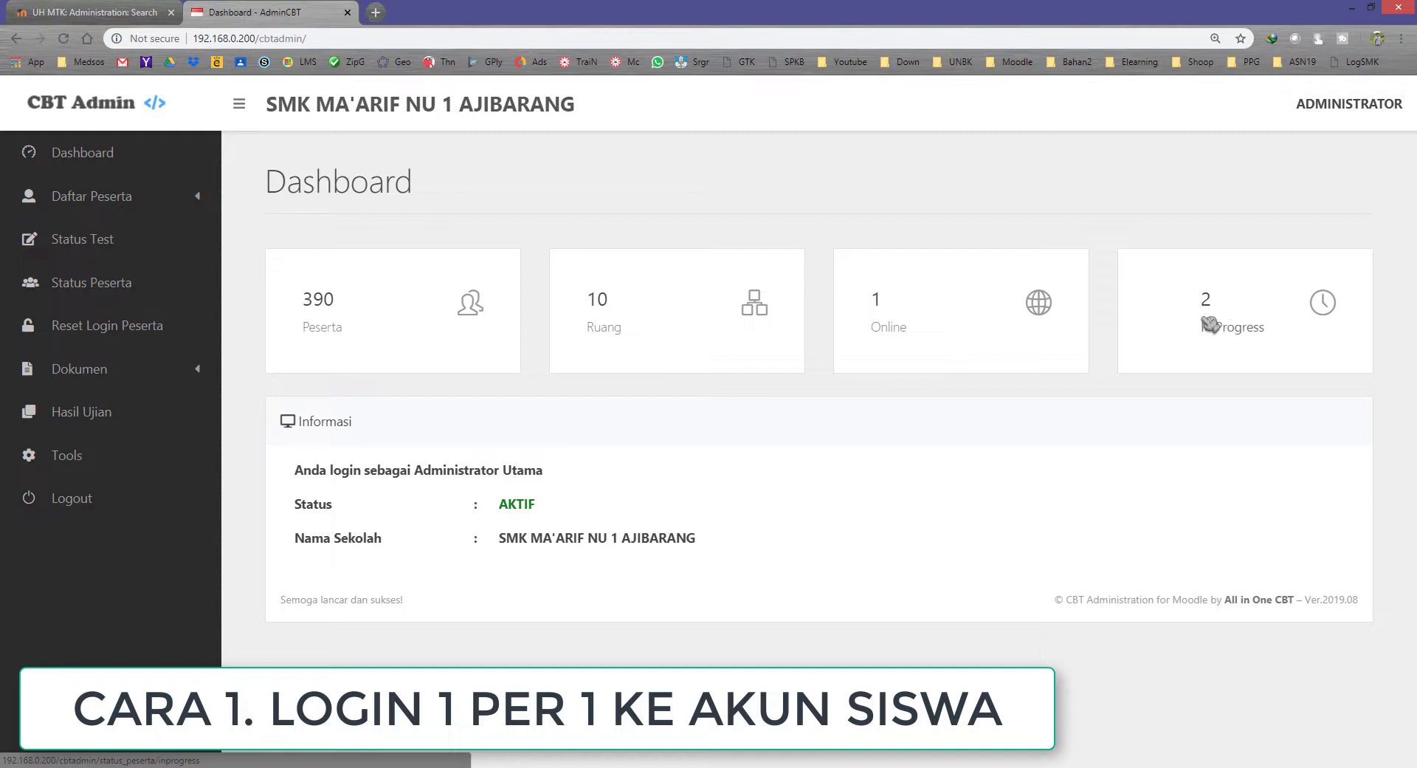
left_click(1255, 341)
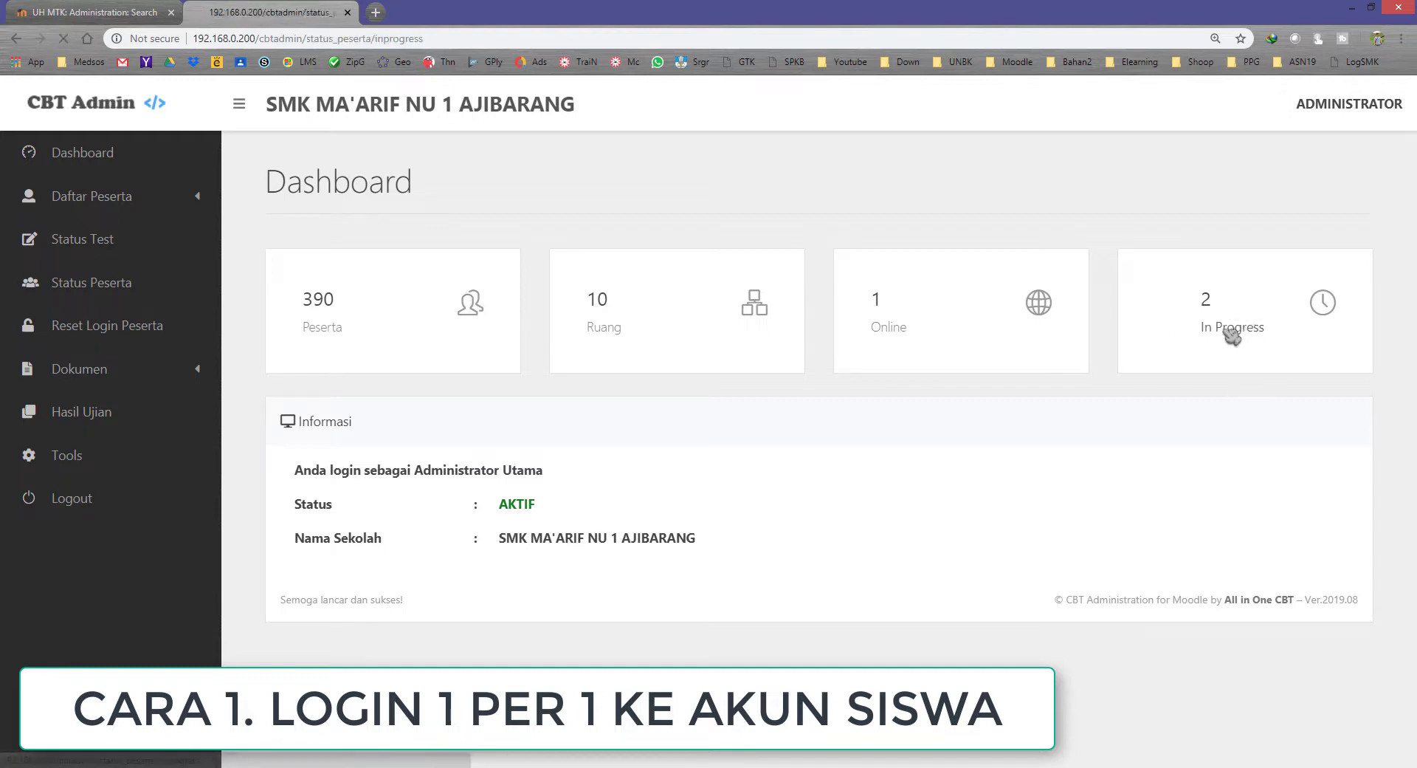
left_click_drag(562, 384, 720, 389)
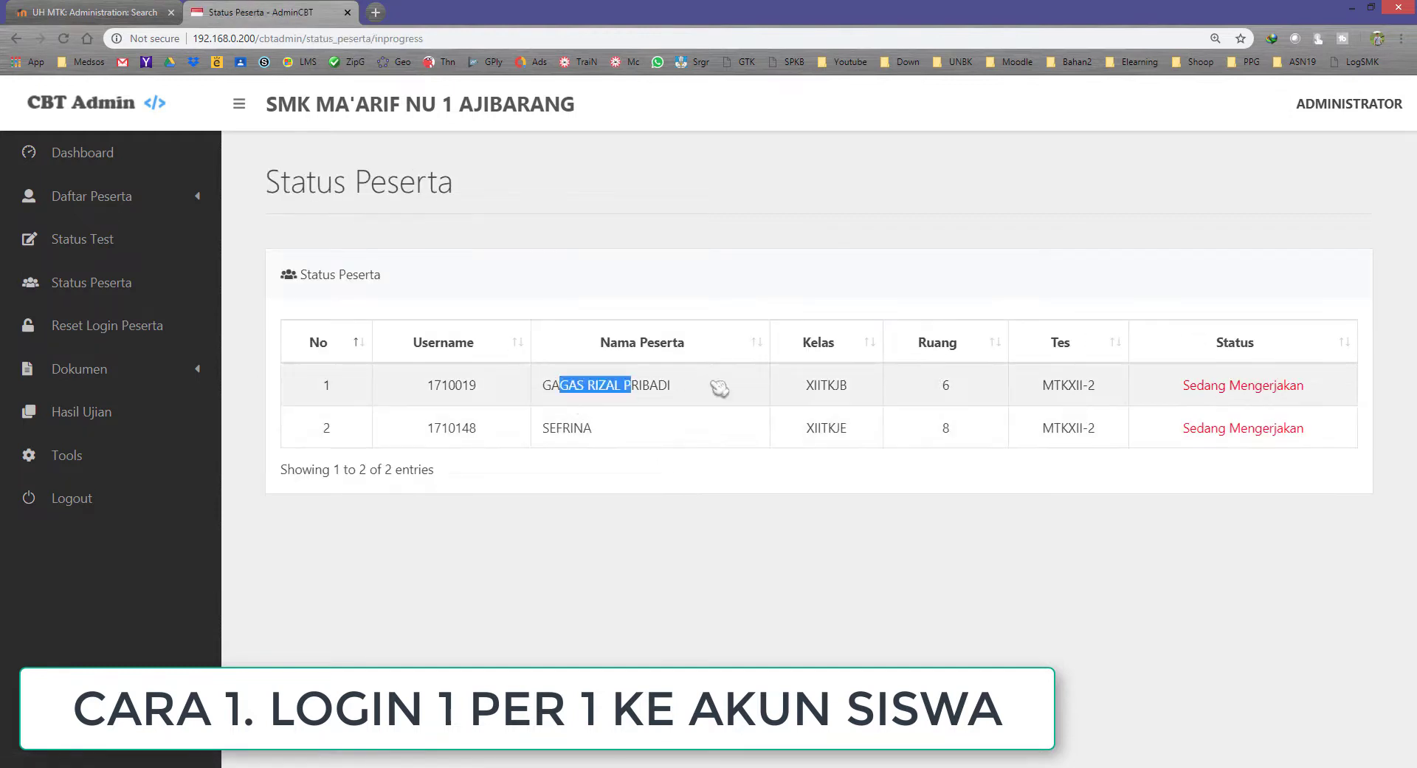
Finish the first participant's attempt from the quiz page in the second browser to reach its summary
left_click(696, 764)
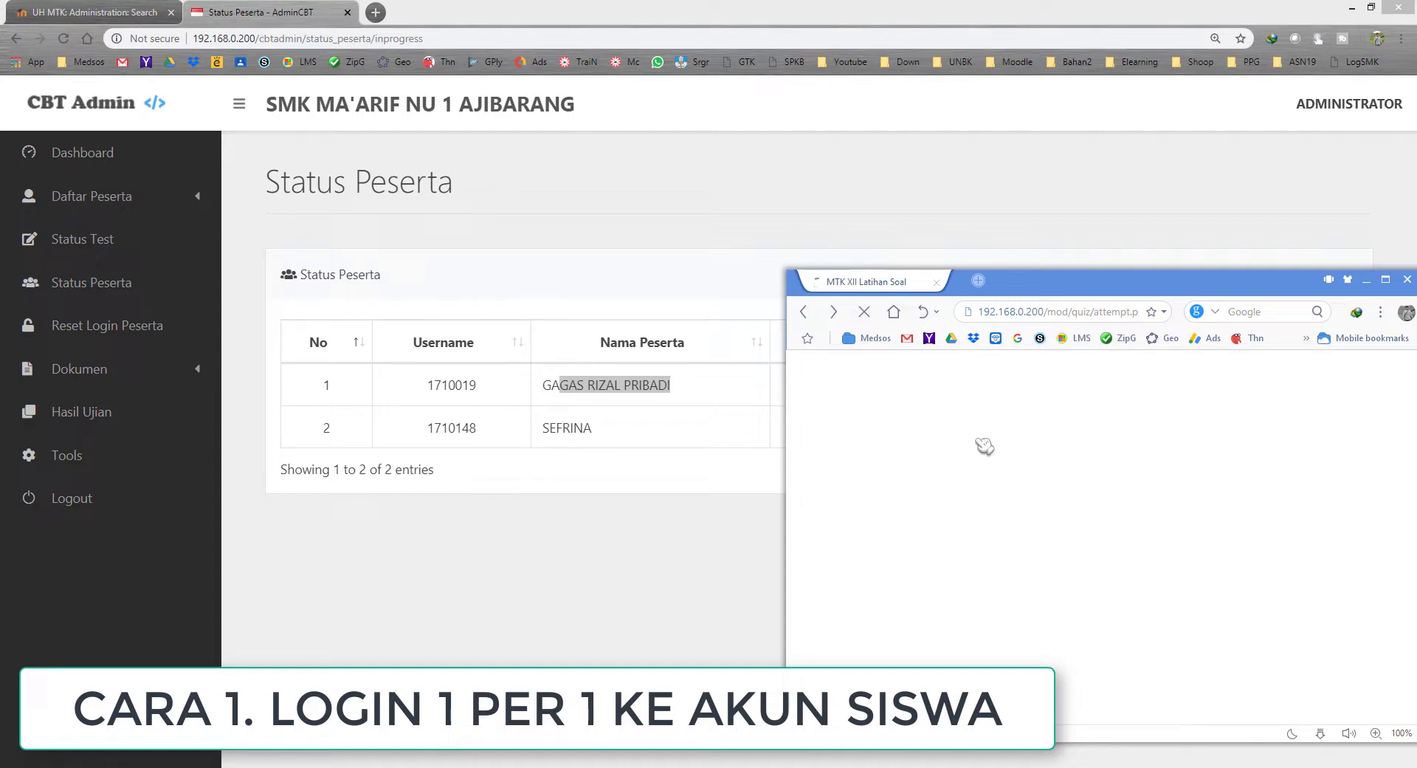
scroll(1079, 492, "down", 4)
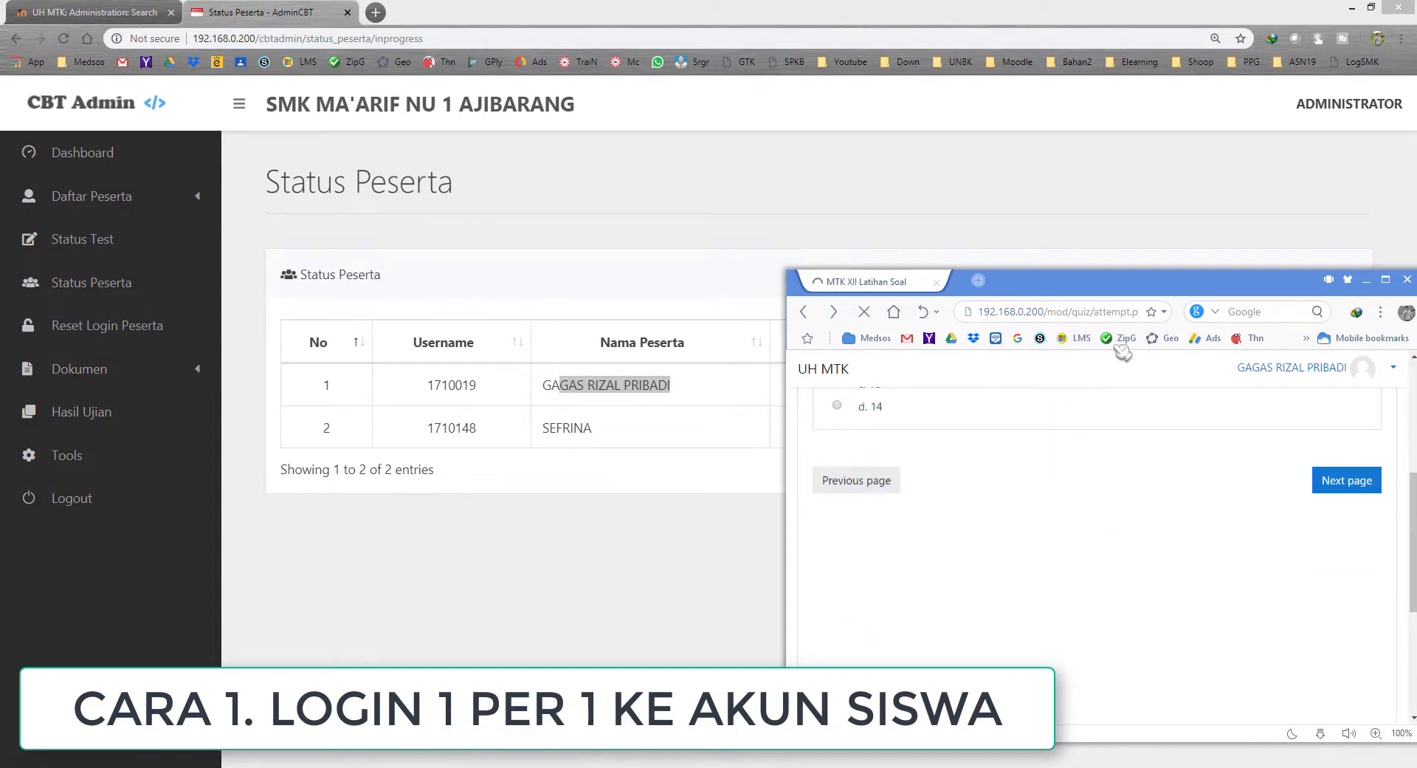
double_click(1135, 297)
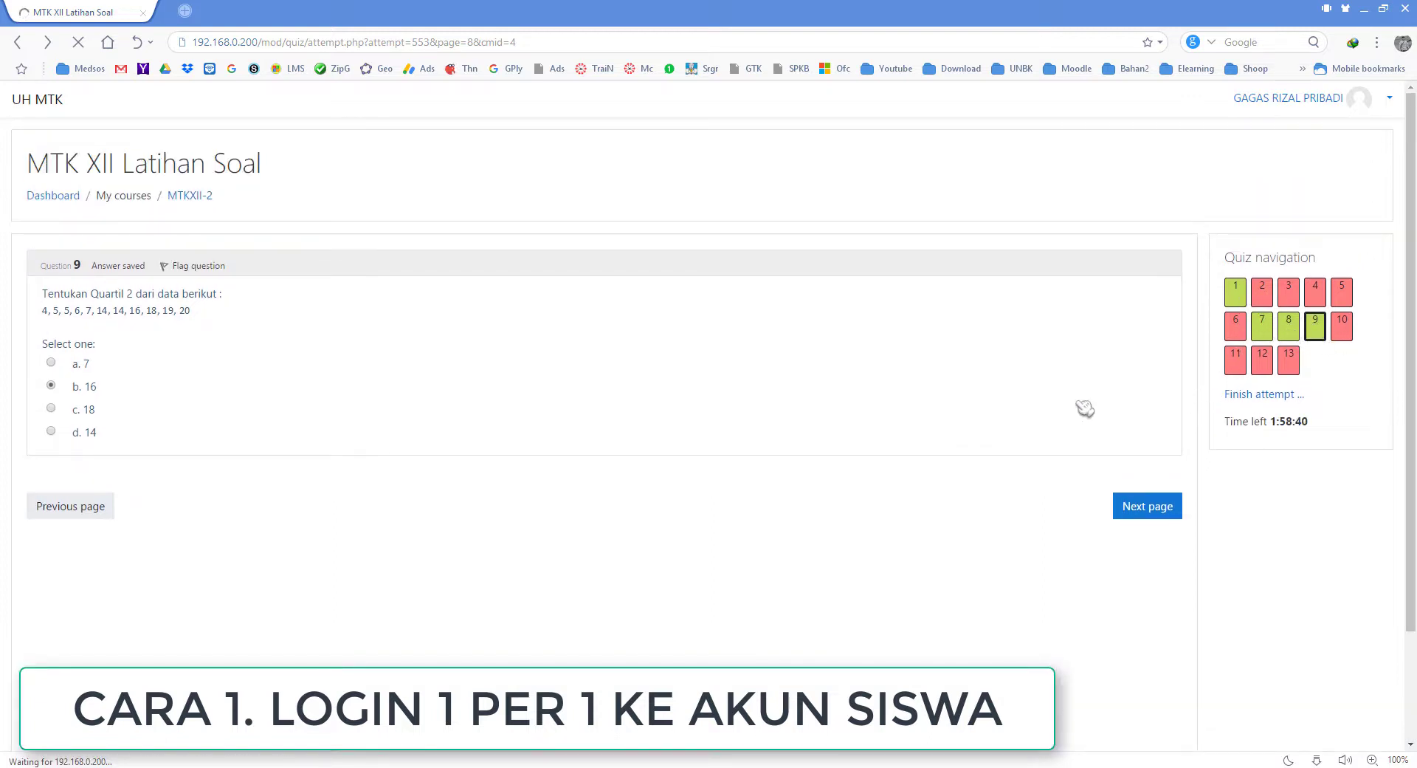
left_click(1260, 402)
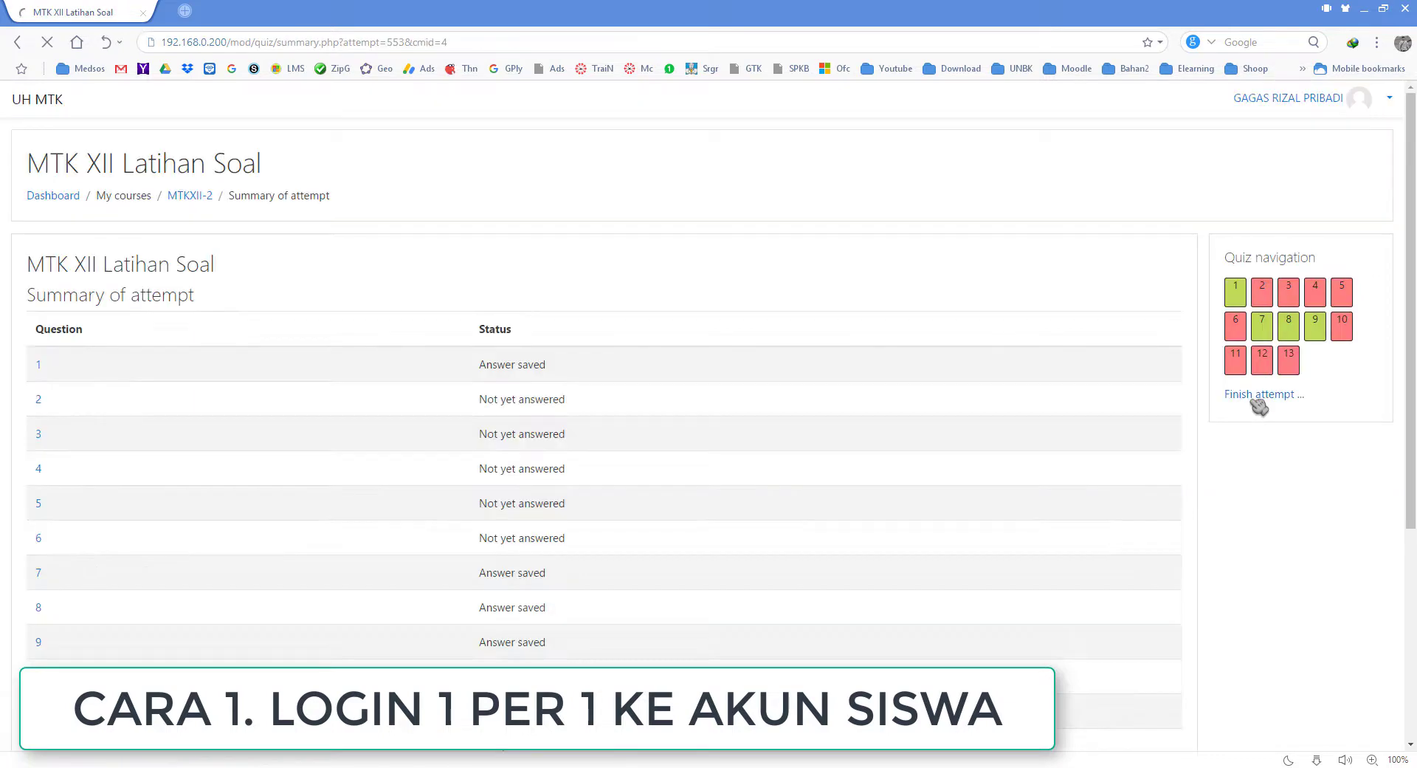
Review the question statuses and submission options in the attempt summary, and check both participants' test status on the admin site
scroll(667, 529, "down", 4)
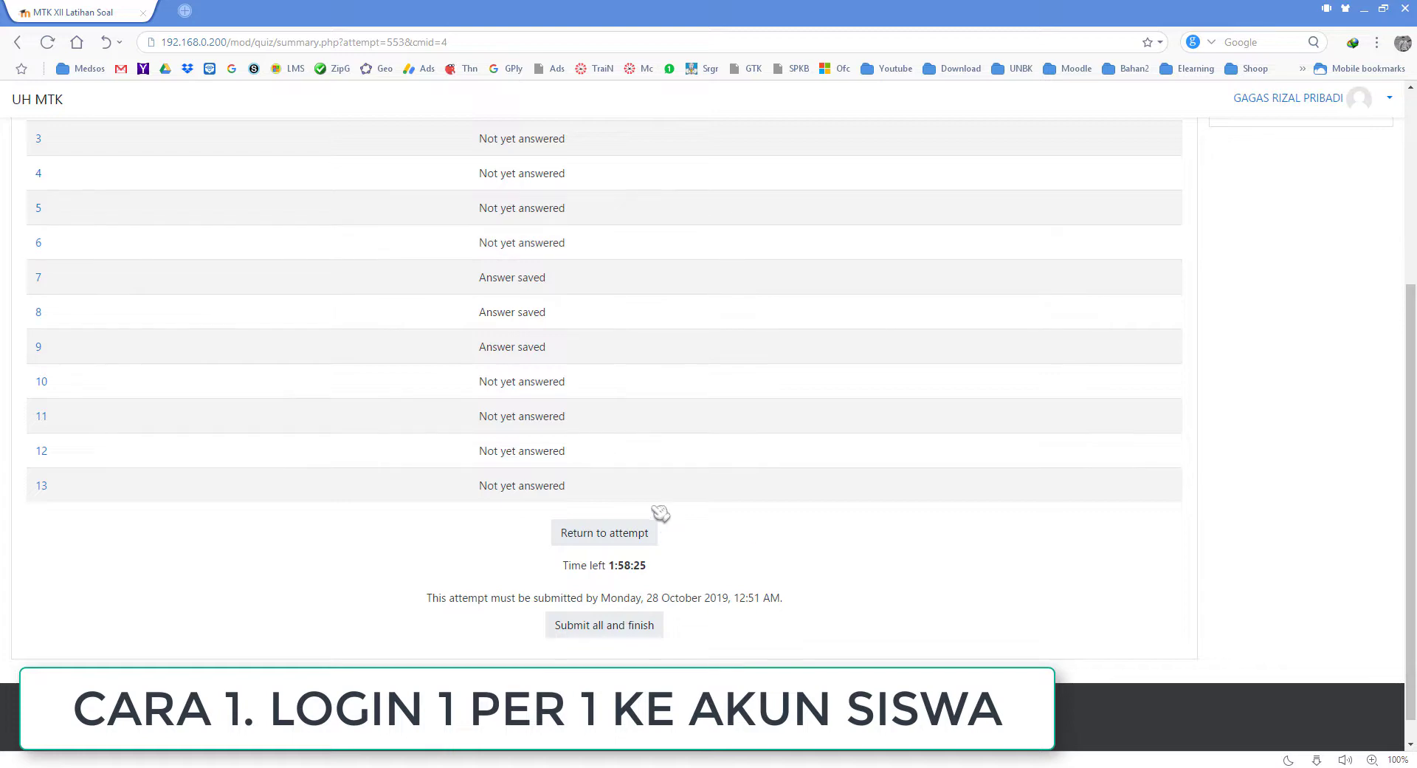
scroll(659, 517, "up", 3)
scroll(661, 513, "up", 1)
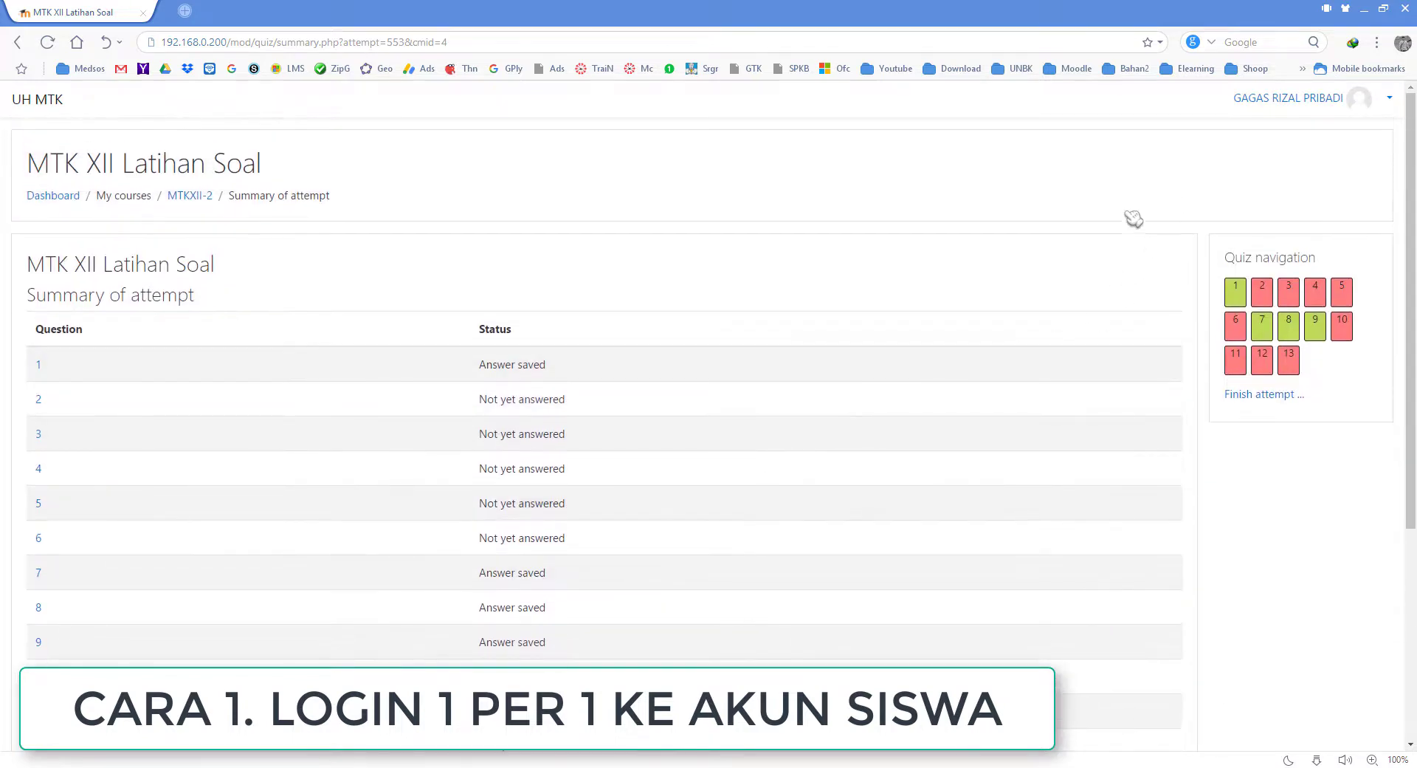
scroll(851, 531, "down", 5)
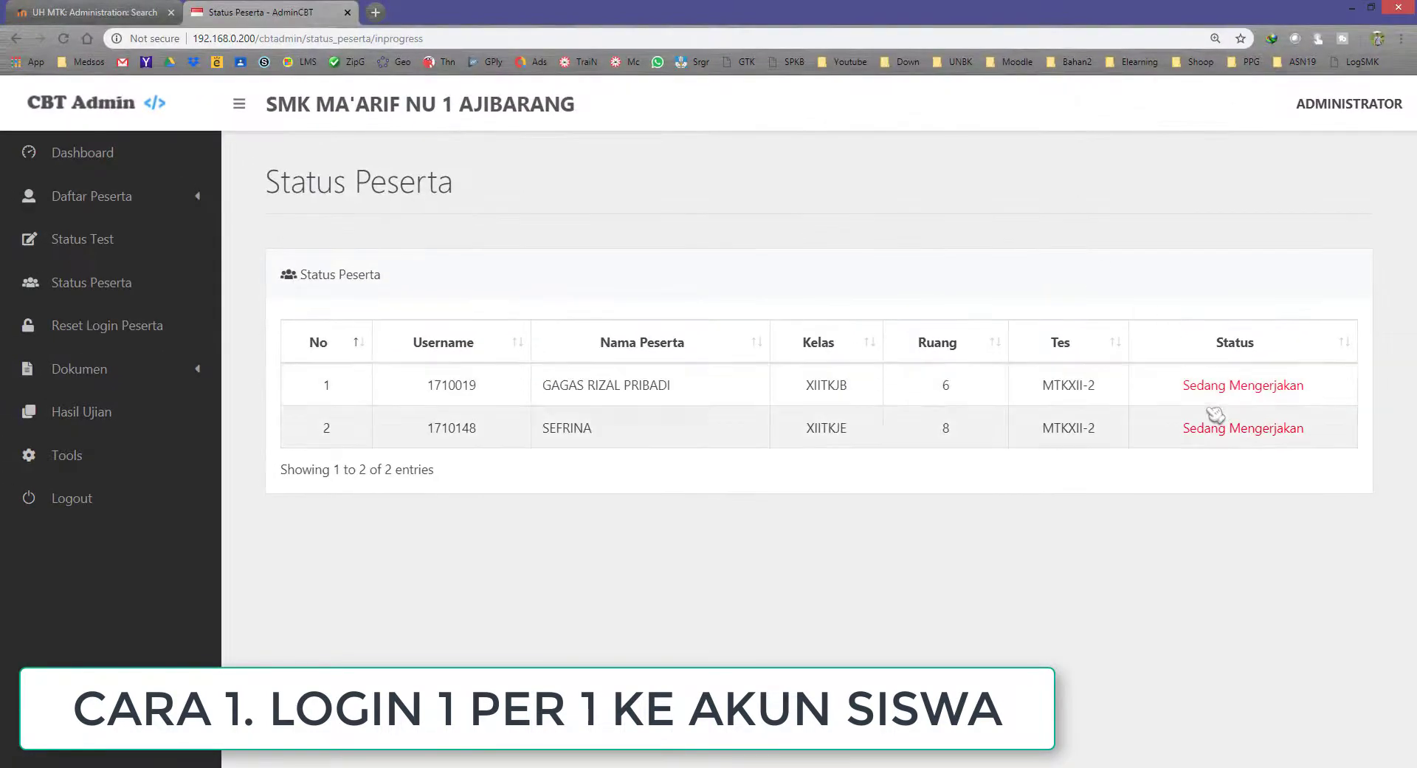
left_click_drag(1183, 386, 1329, 389)
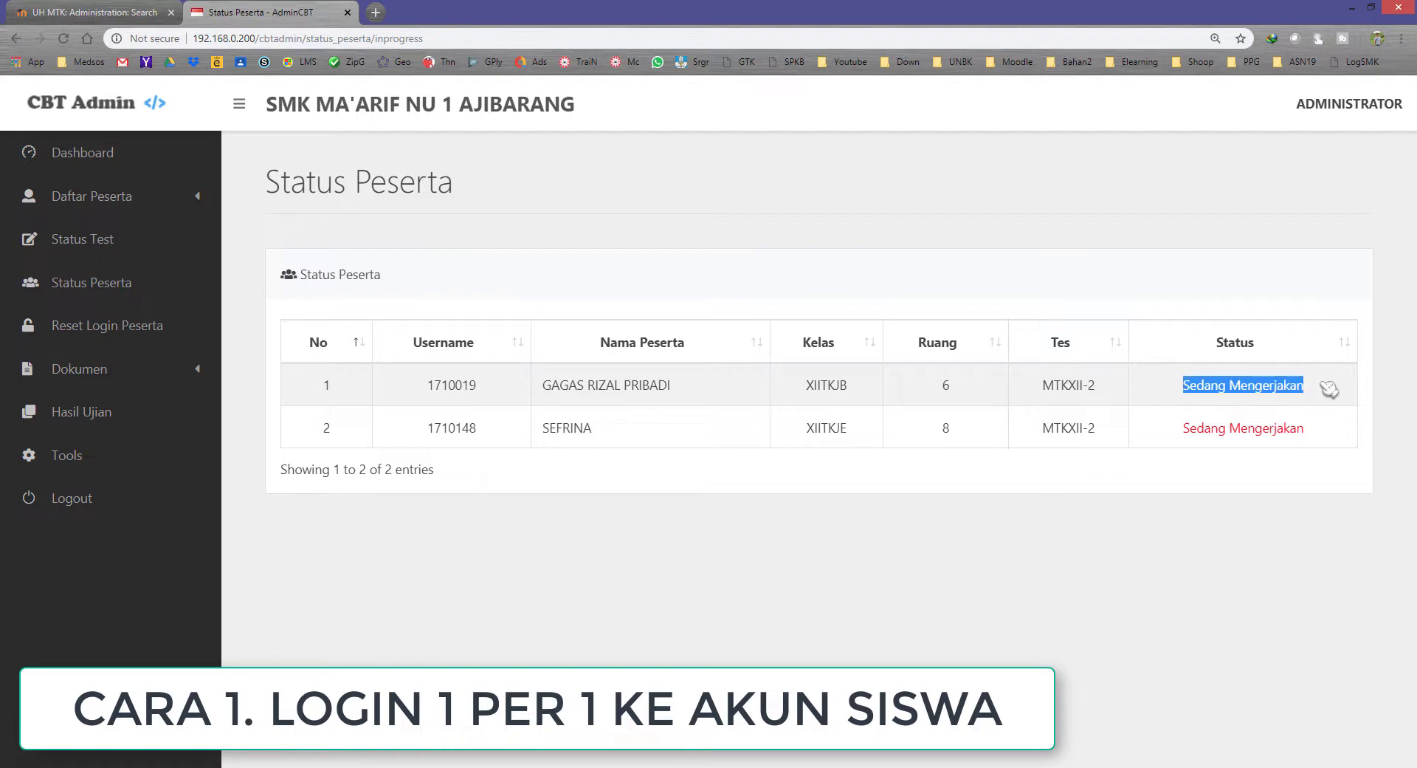
left_click_drag(1183, 428, 1321, 436)
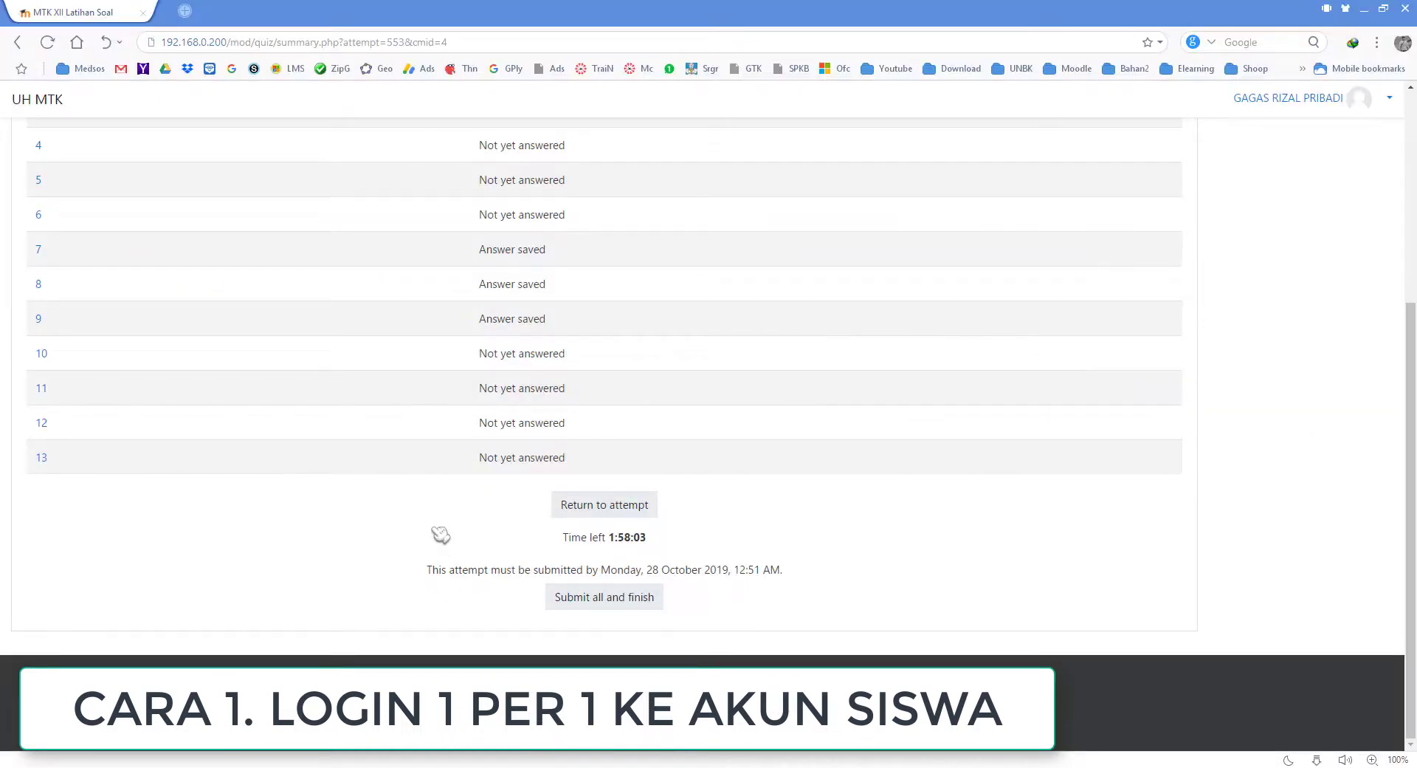
scroll(456, 563, "up", 4)
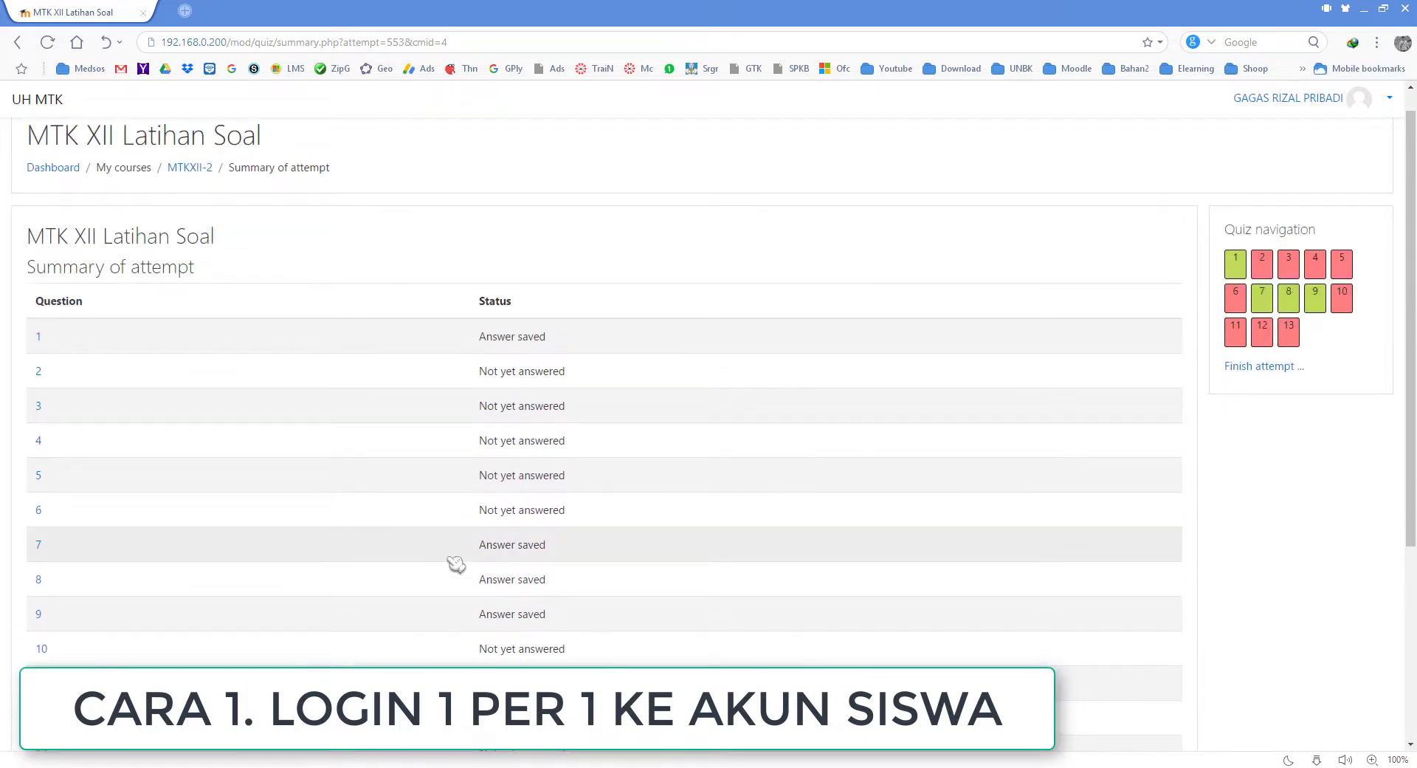
scroll(455, 563, "down", 3)
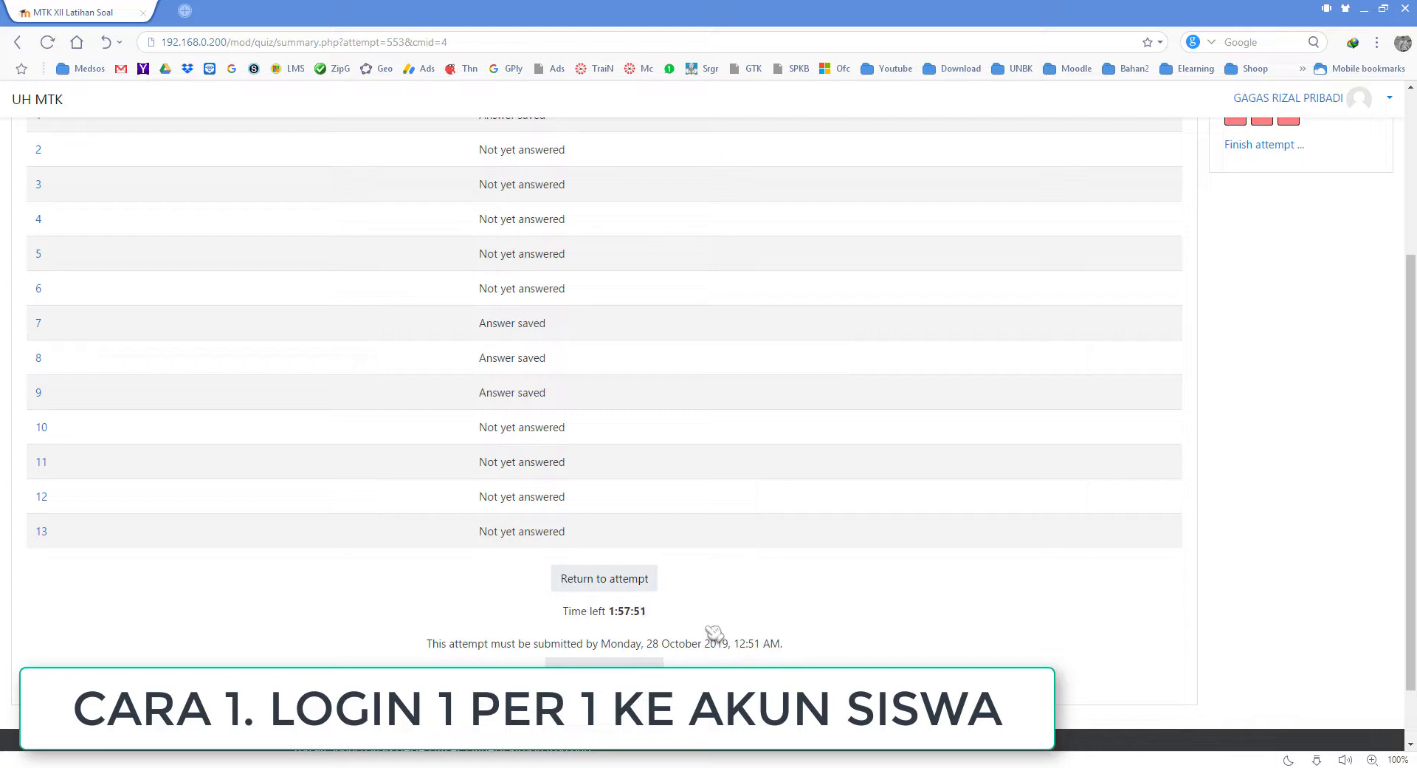
Submit all answers to finish the first participant's MTK XII Latihan Soal attempt and finish its review
scroll(713, 632, "up", 4)
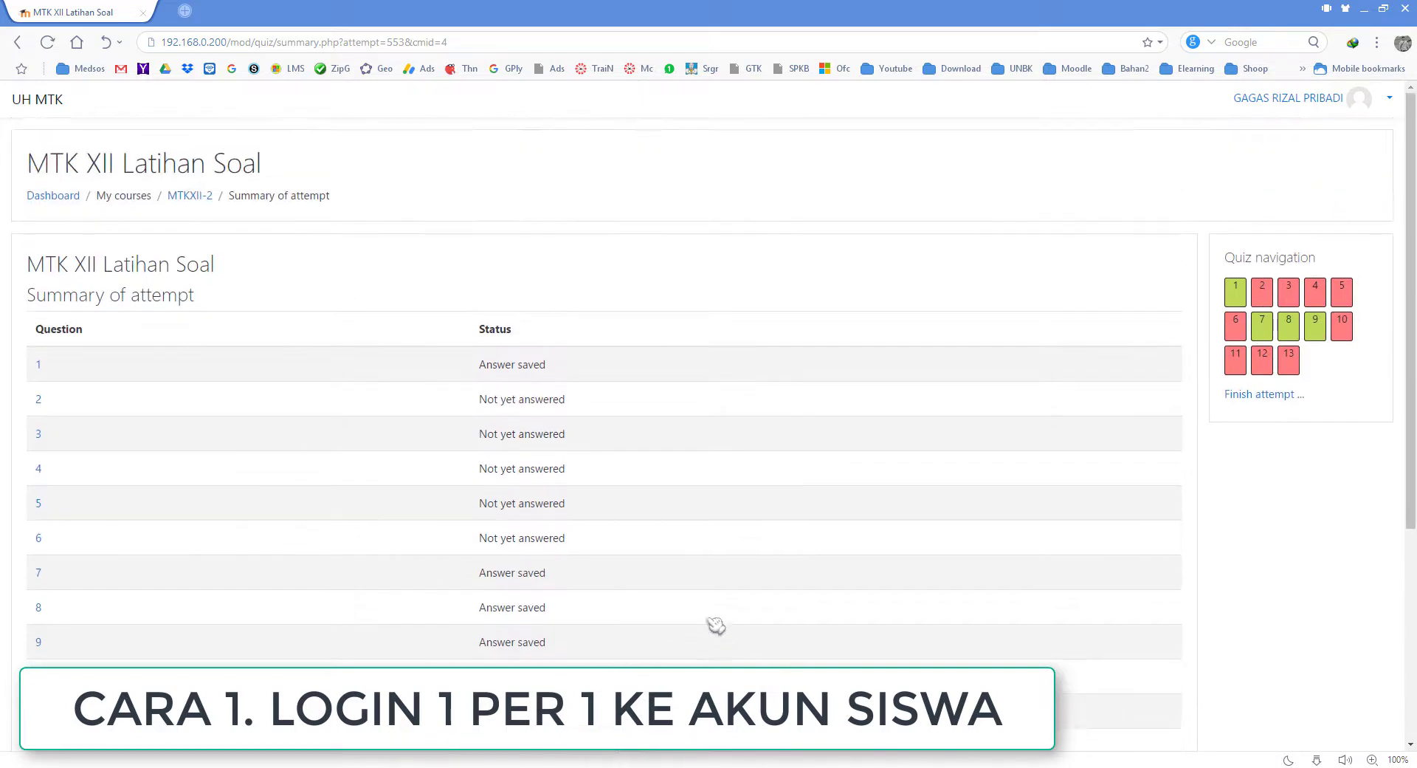
scroll(720, 620, "down", 5)
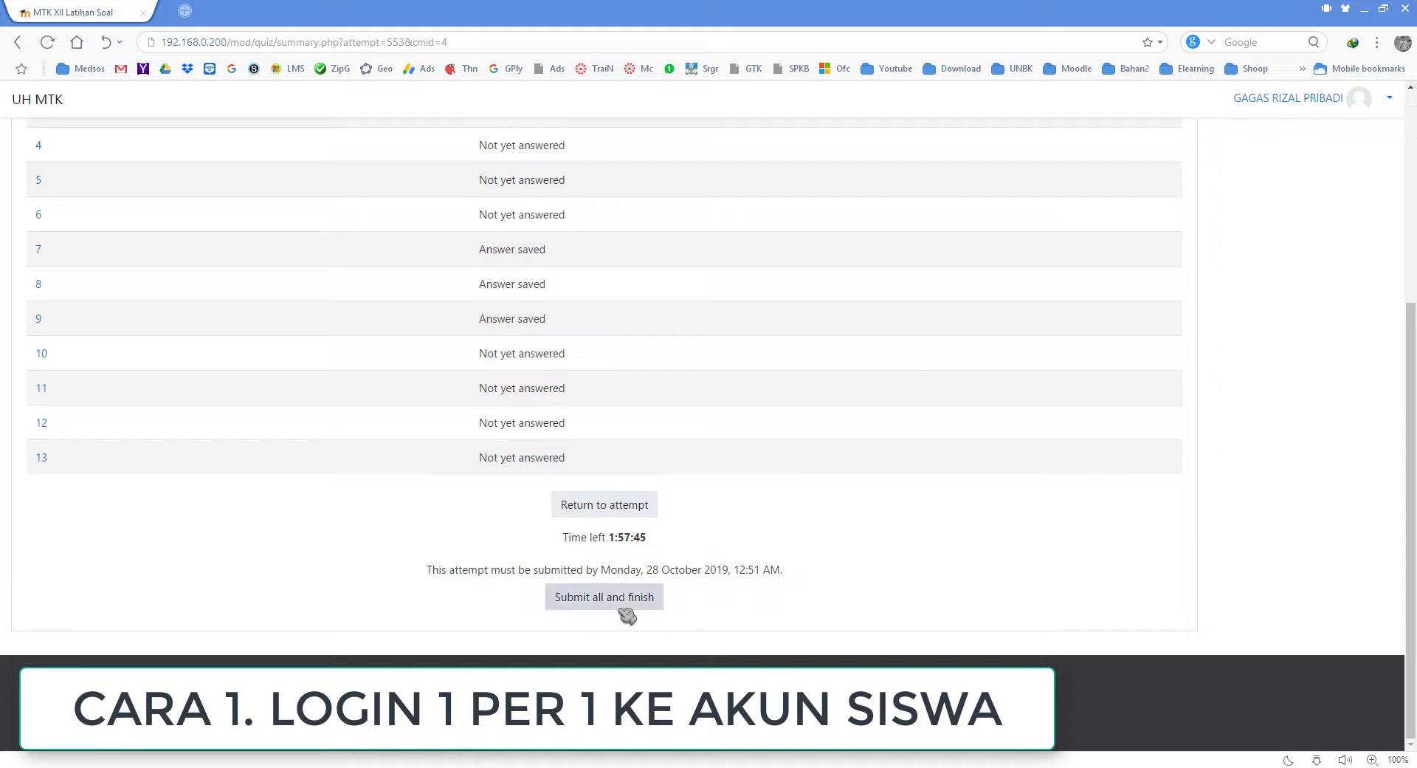
scroll(790, 600, "up", 1)
scroll(706, 620, "down", 1)
left_click(628, 598)
left_click(691, 524)
scroll(787, 567, "up", 2)
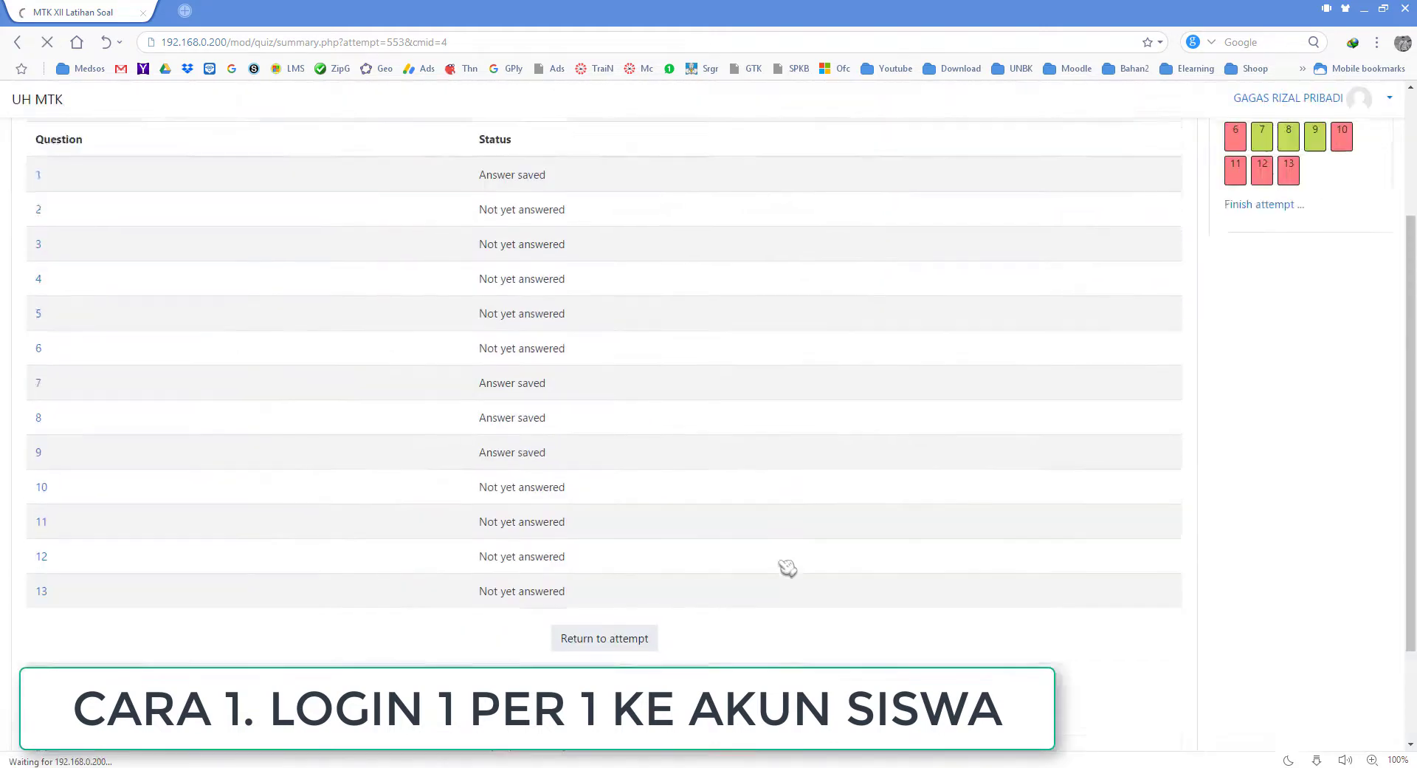
scroll(787, 567, "up", 3)
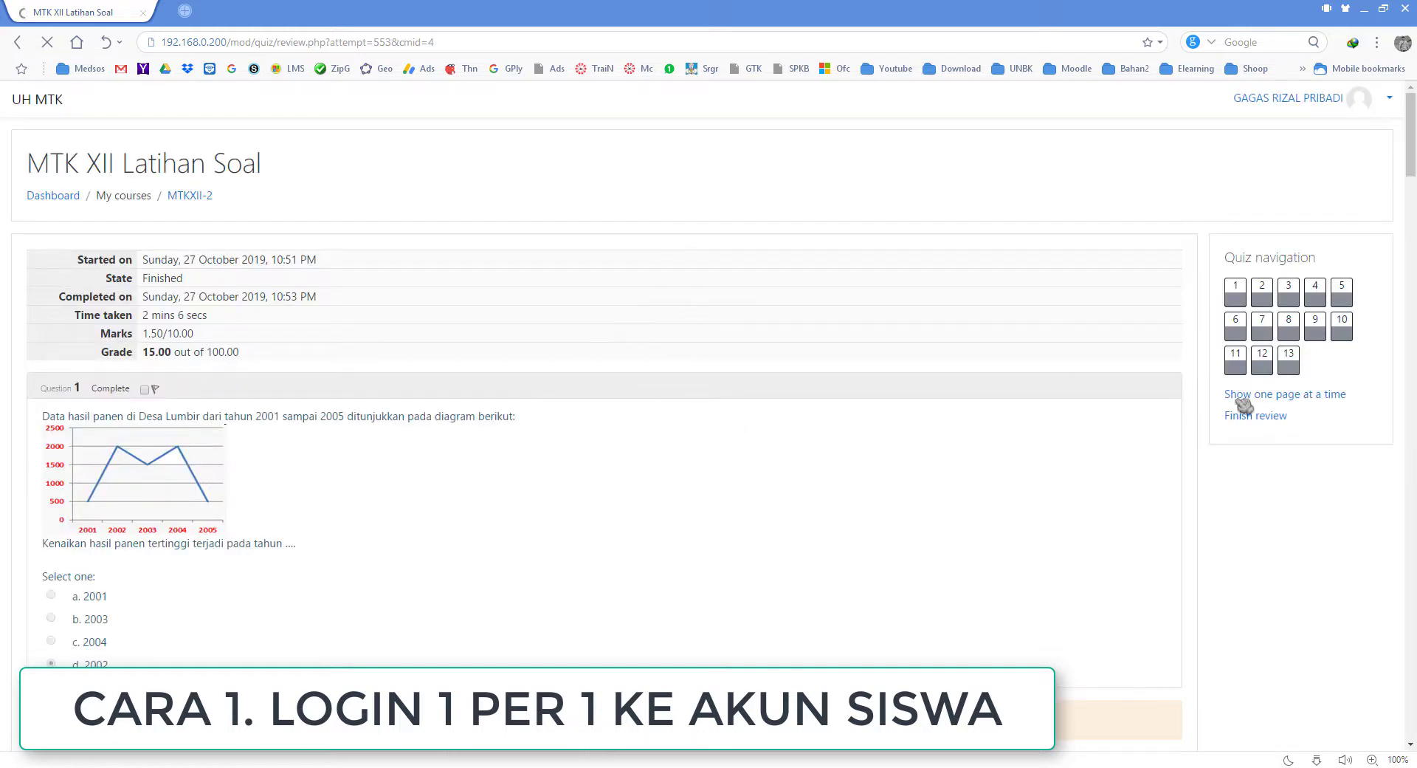
left_click(1268, 415)
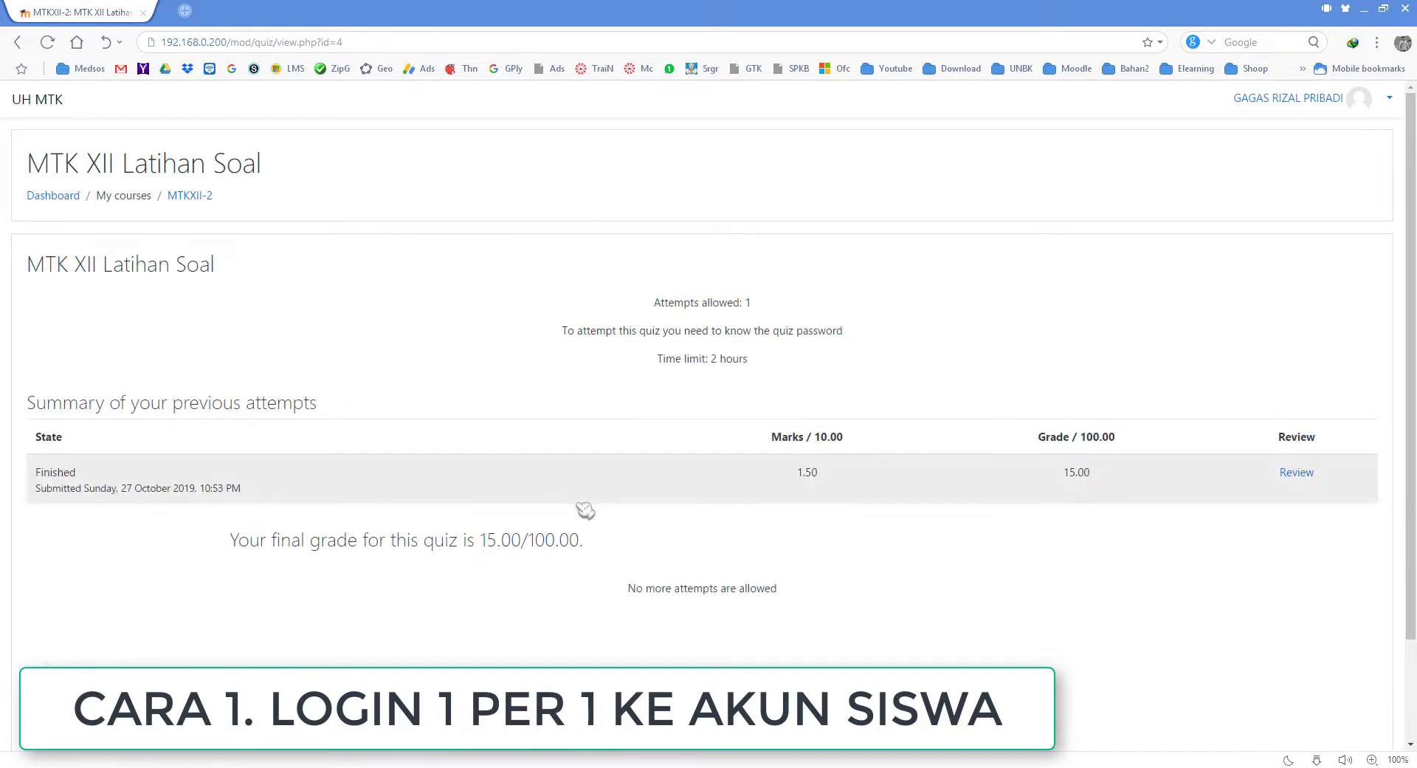
Return to the CBT admin site and reopen the in-progress participant list from the dashboard
double_click(634, 20)
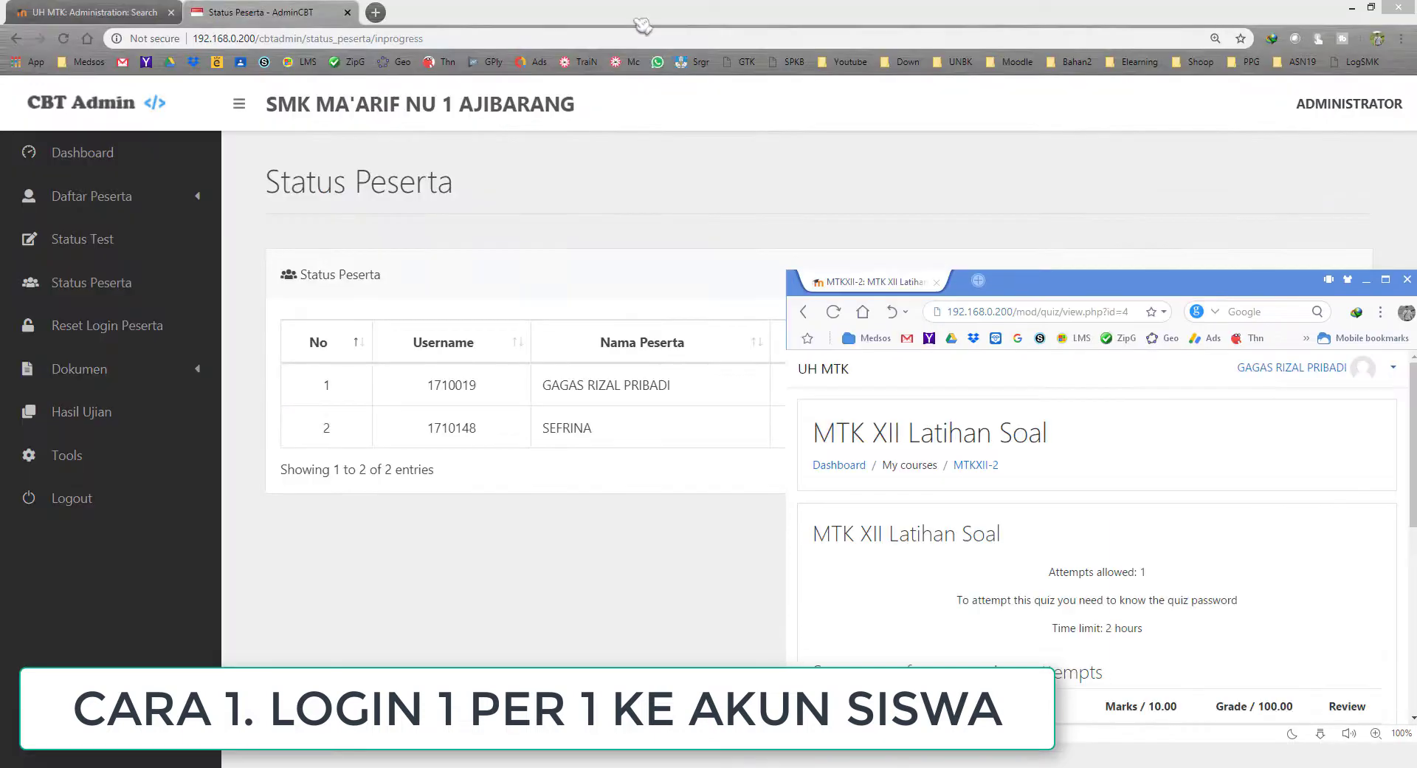
left_click(663, 528)
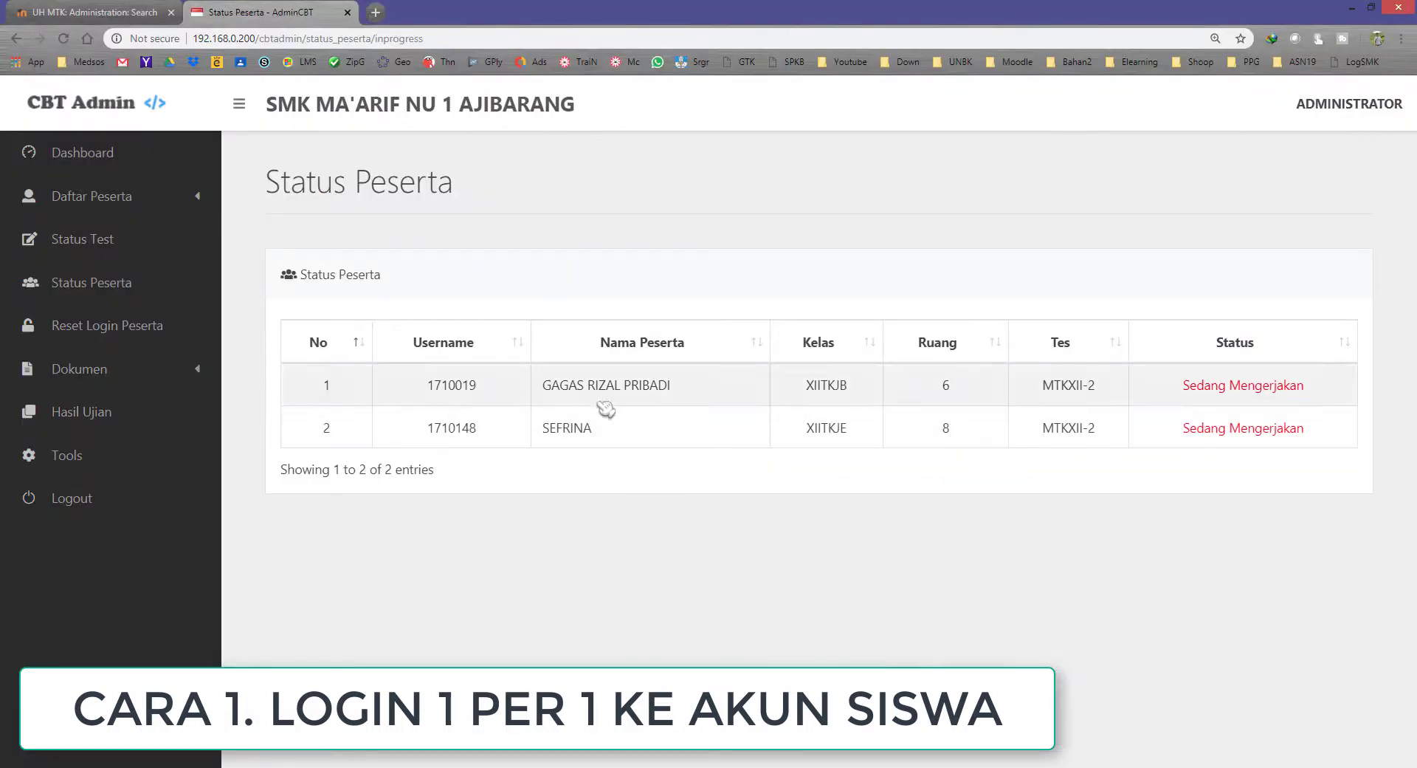
left_click(111, 155)
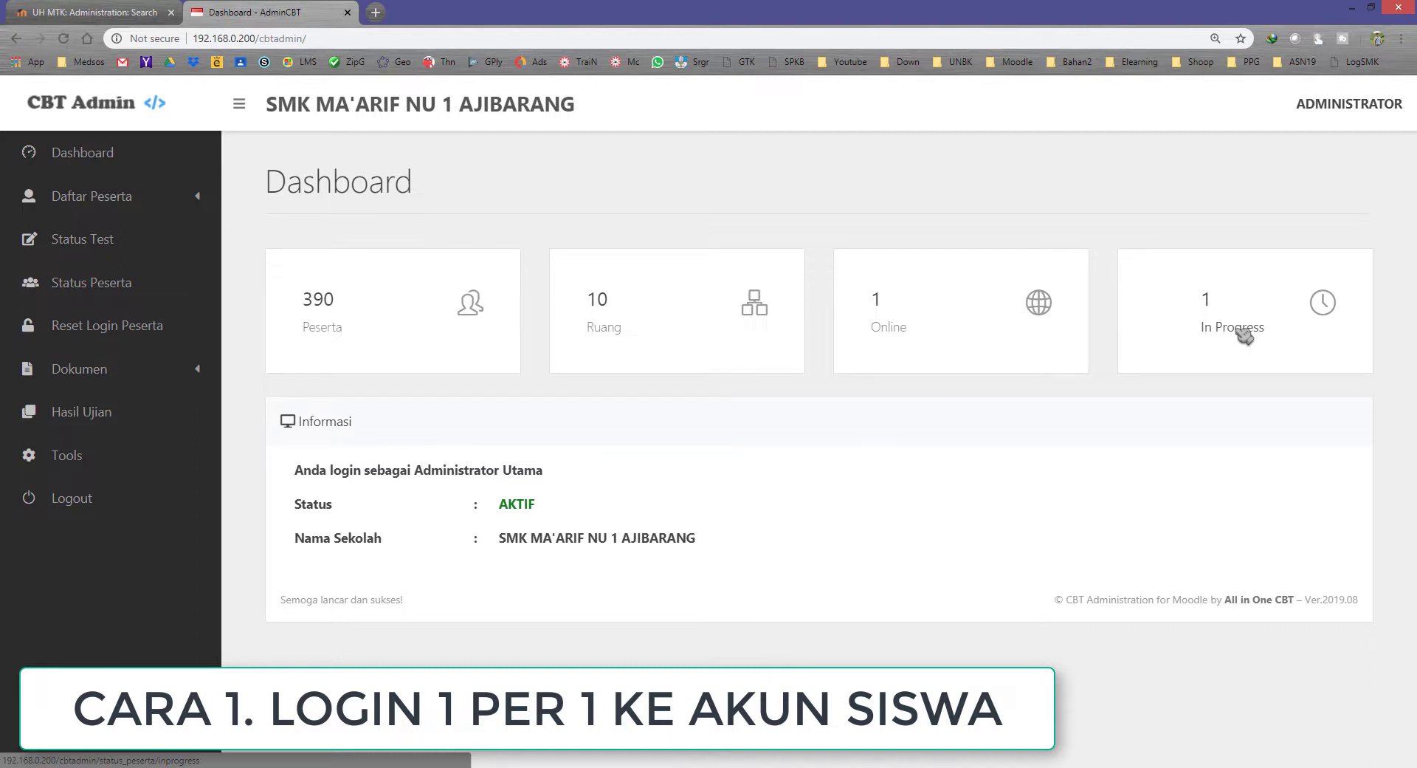
left_click(1242, 333)
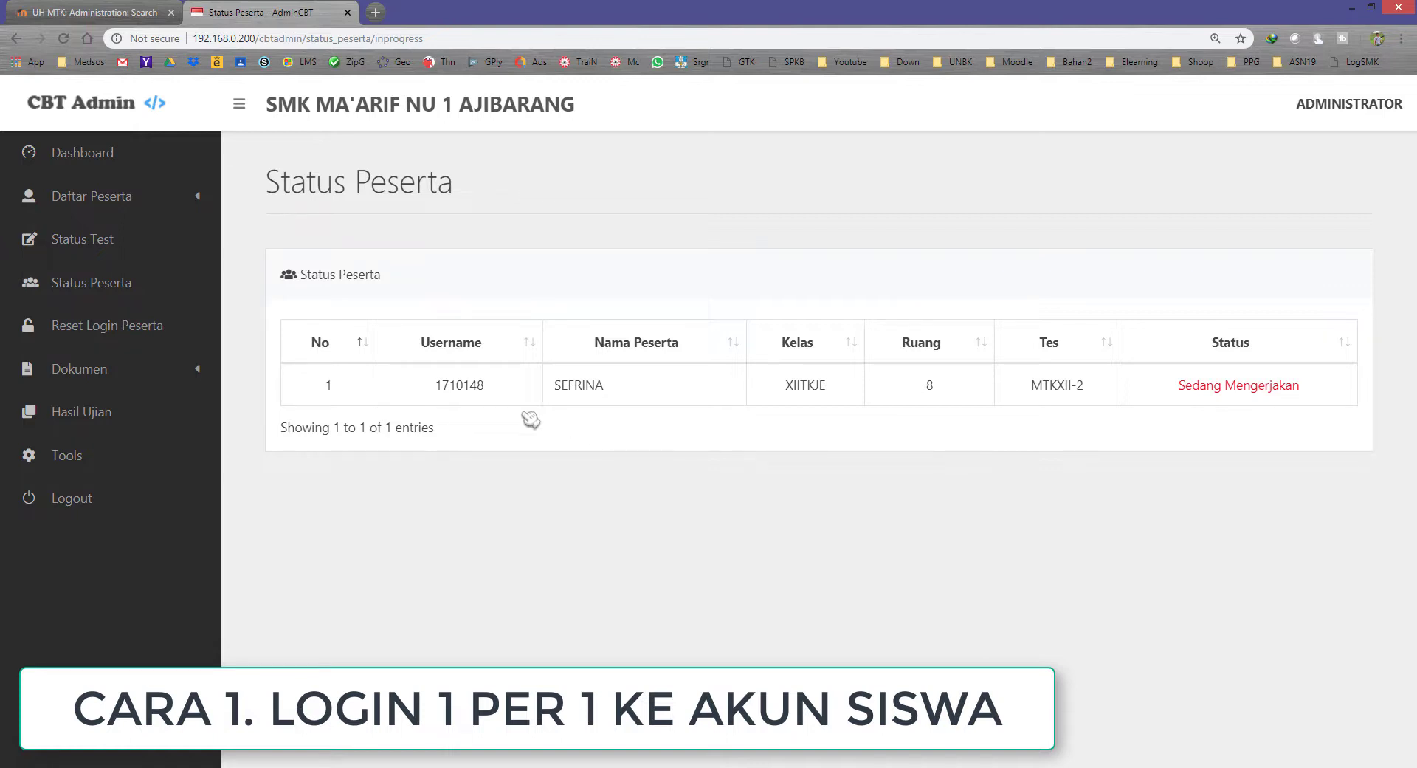
Check the remaining participant's username and test status in the in-progress list
double_click(465, 386)
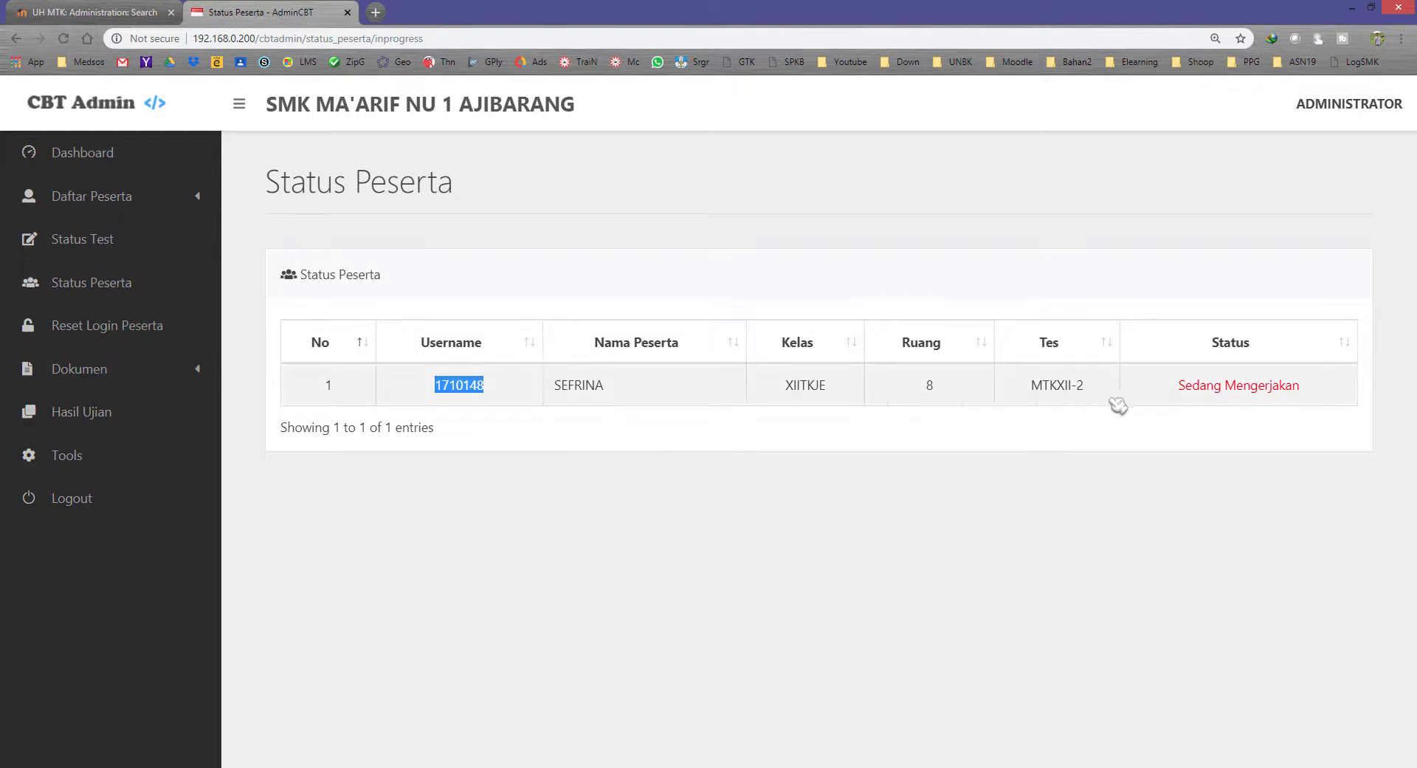
left_click_drag(1188, 385, 1279, 387)
left_click(1190, 500)
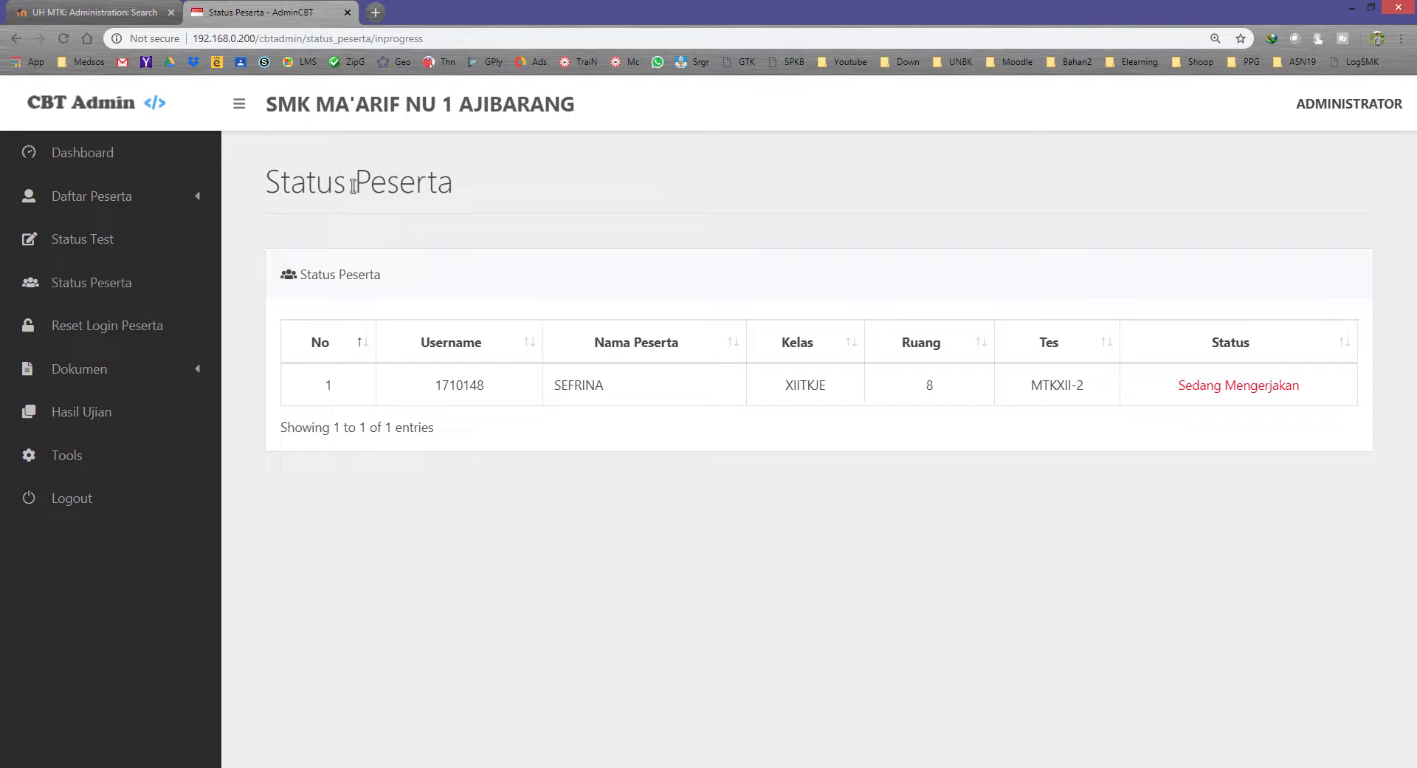
left_click_drag(264, 183, 473, 182)
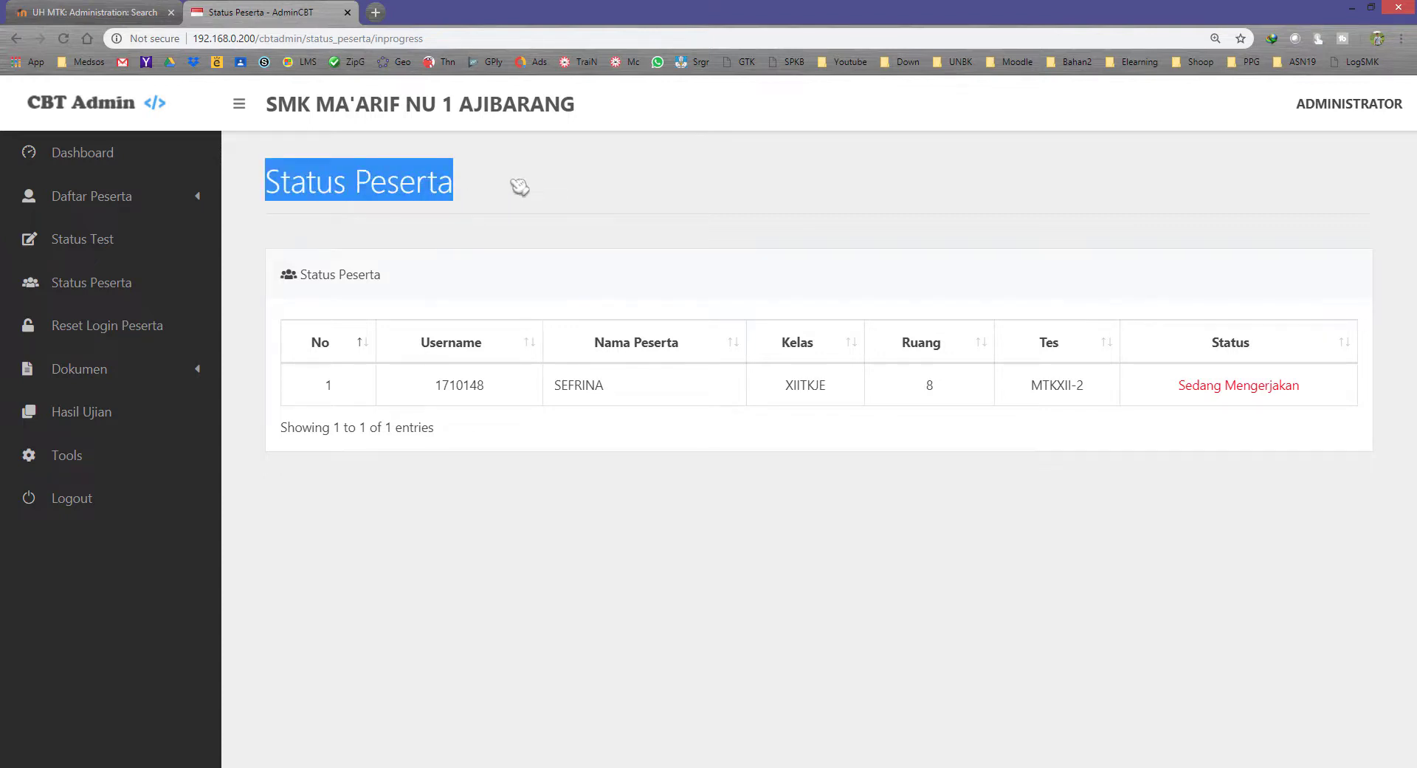
Switch to the Moodle site and open course and category management from the site administration
left_click(111, 13)
scroll(412, 290, "up", 5)
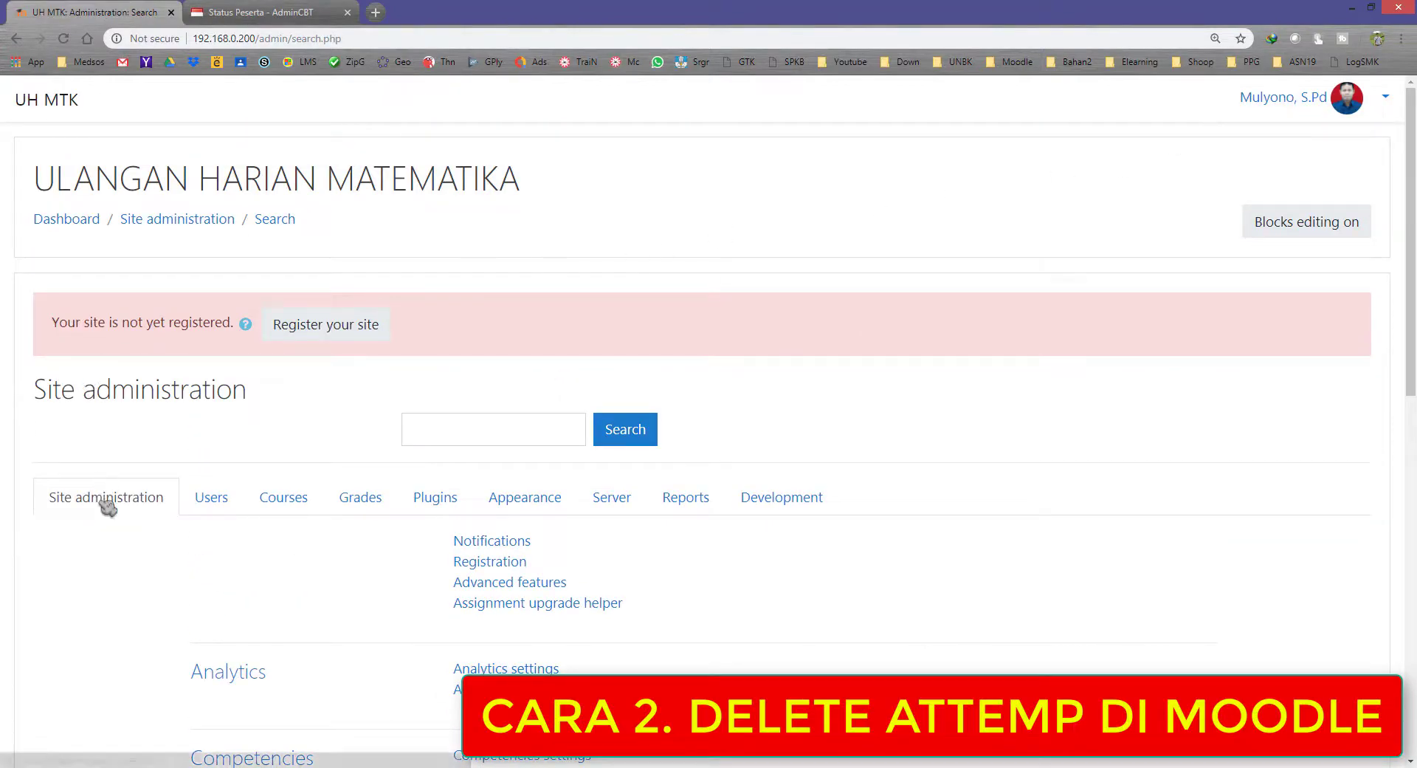
left_click(1285, 100)
left_click(1316, 142)
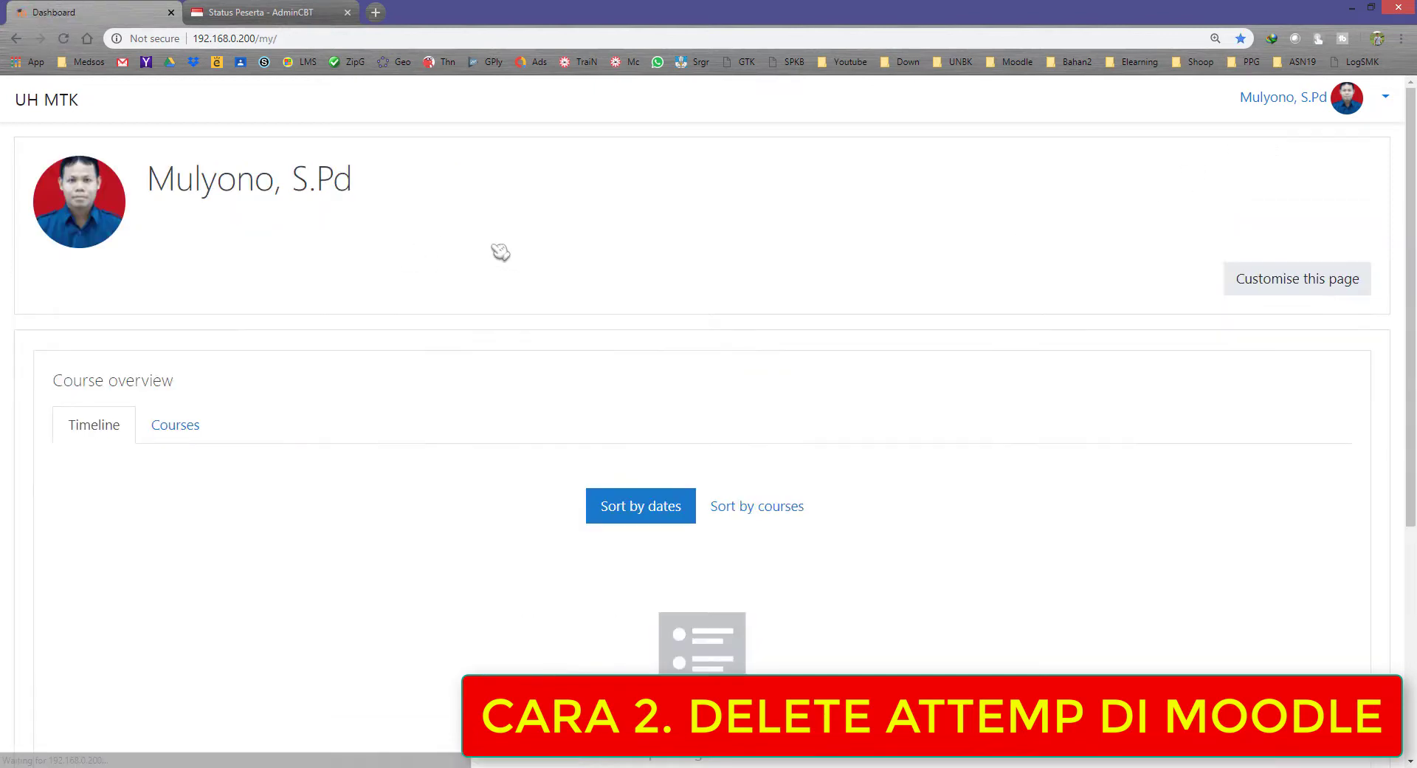
left_click(1263, 103)
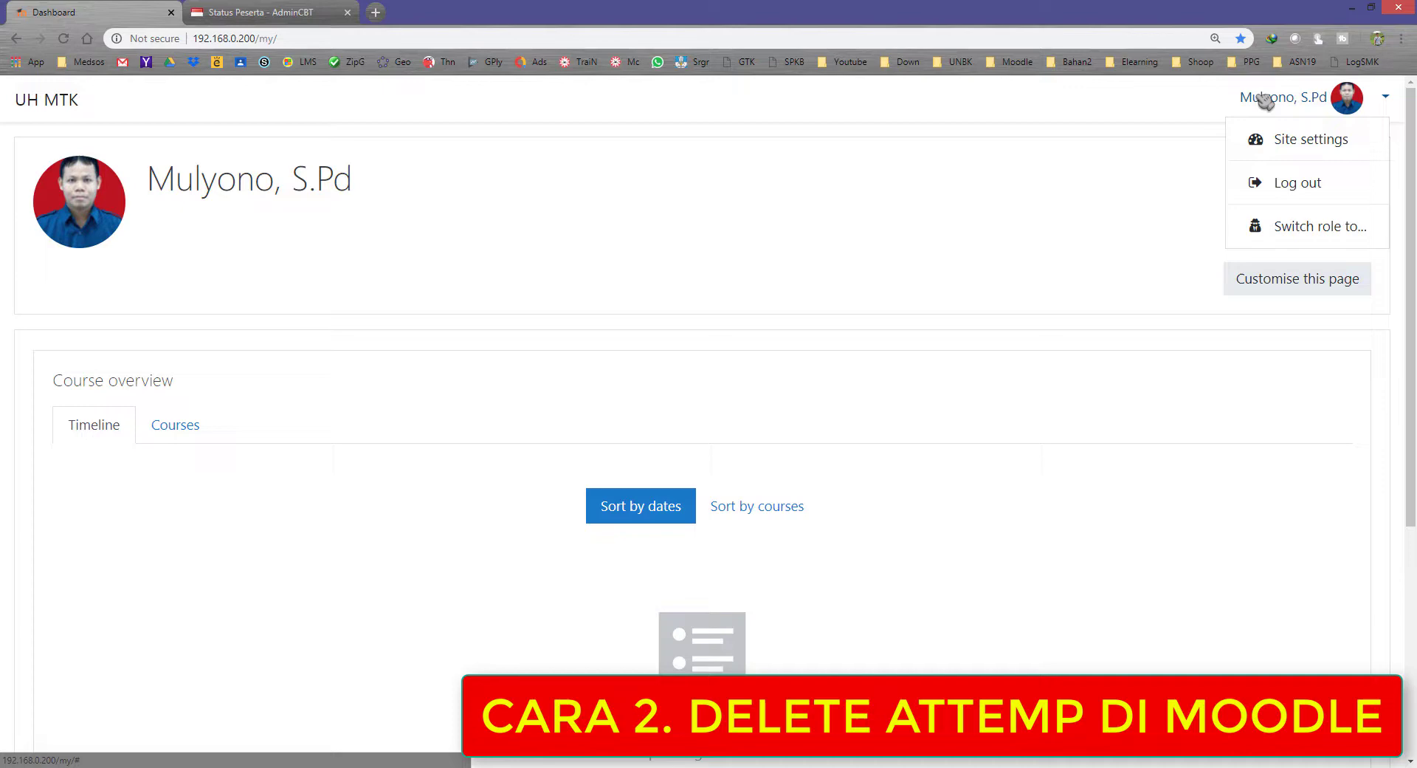
left_click(1312, 144)
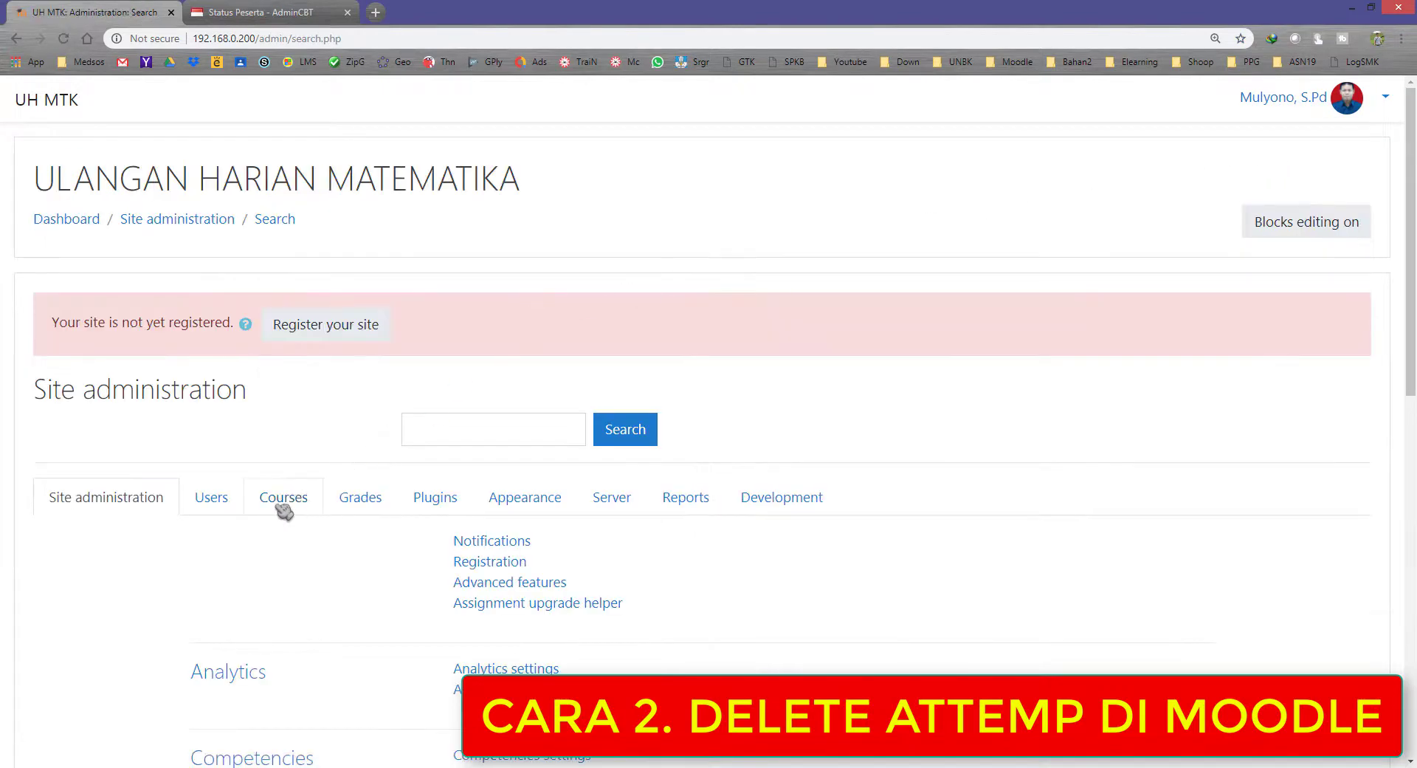
left_click(282, 502)
left_click(522, 542)
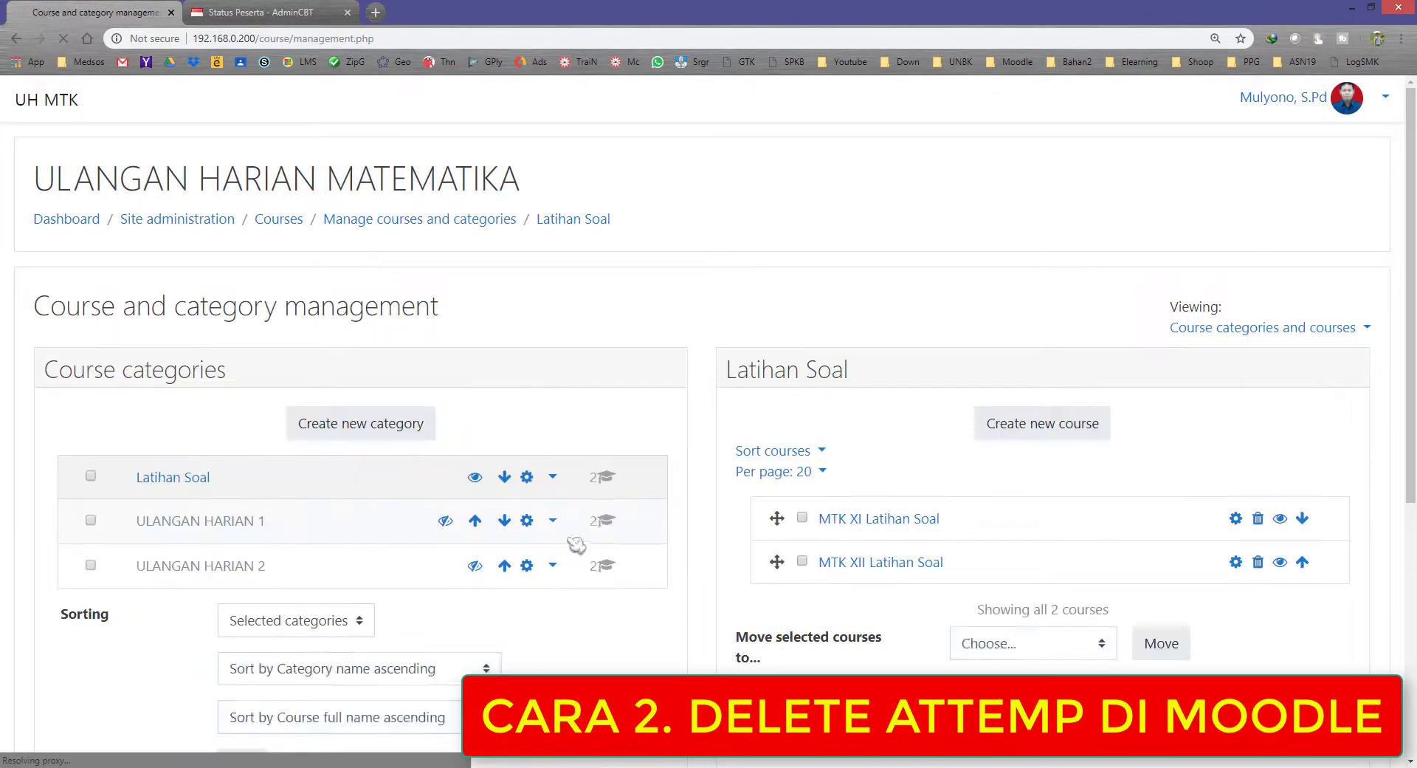
Check which test is active on the CBT admin's Status Test page and return to Moodle's course management
left_click(257, 13)
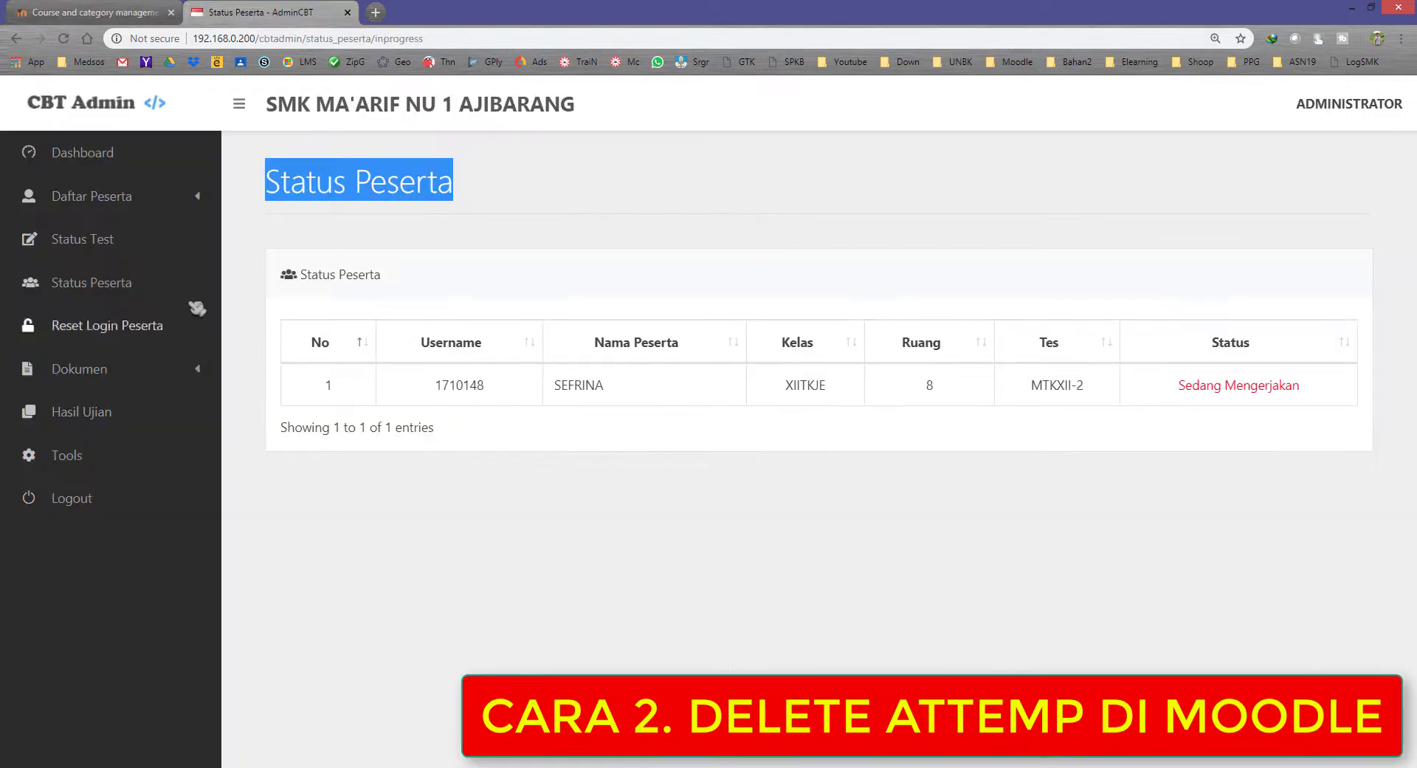
left_click(124, 237)
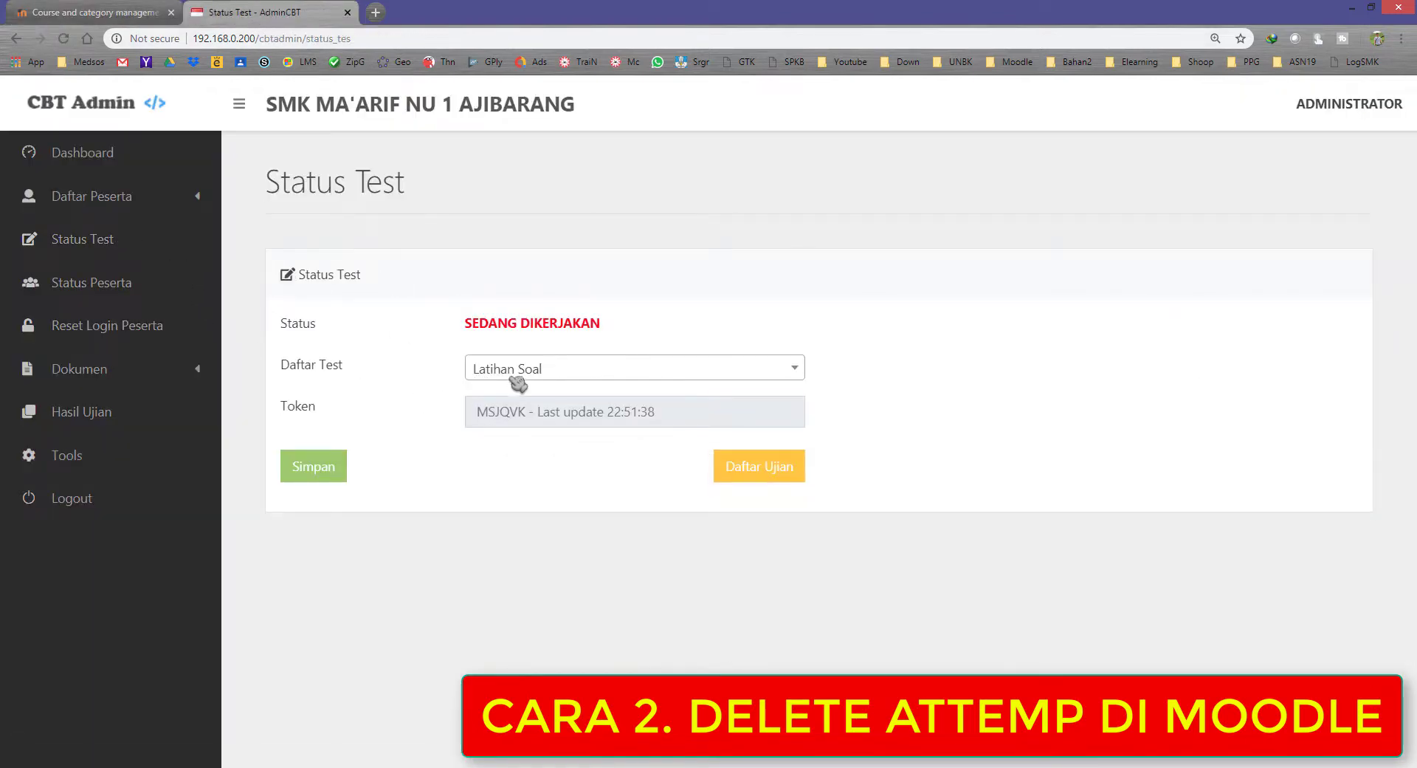
left_click(118, 15)
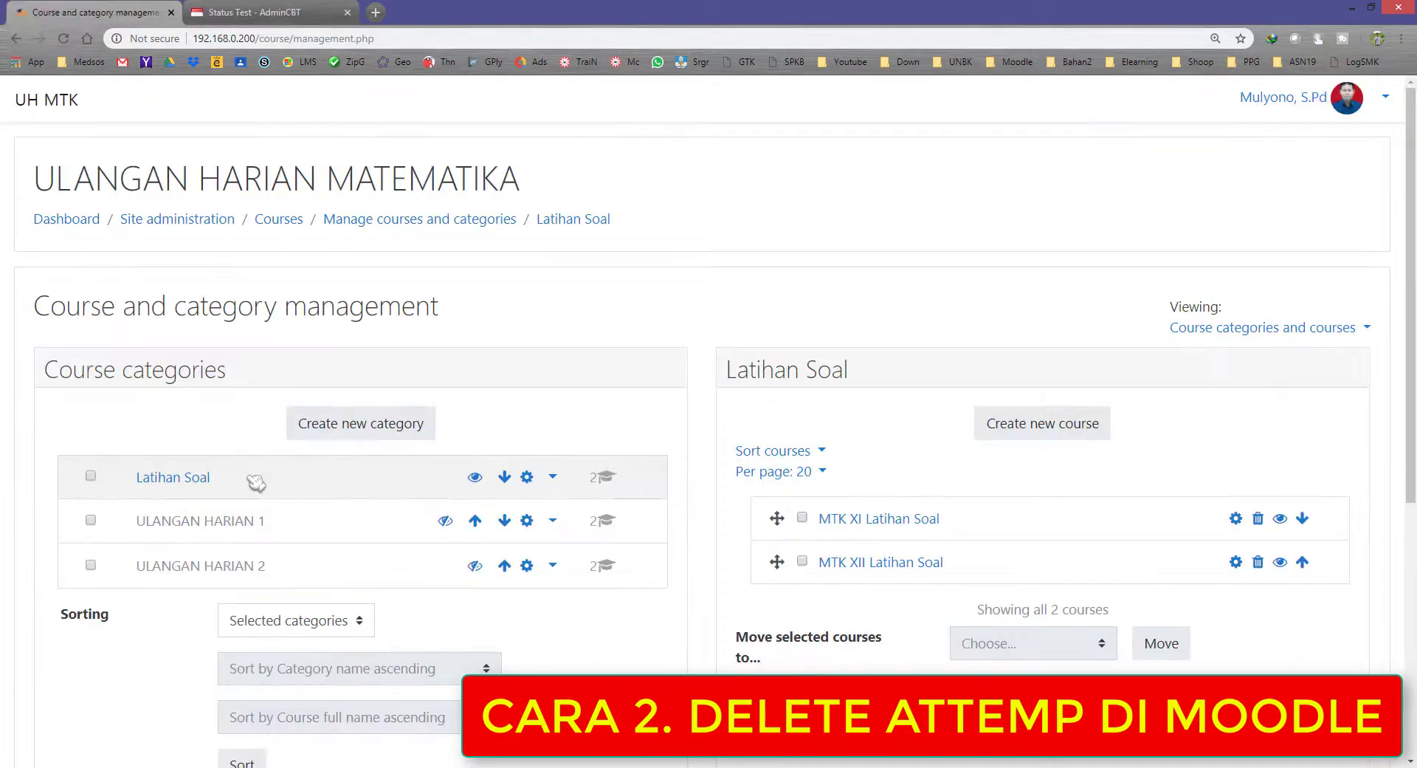
View the MTK XII Latihan Soal course in the Latihan Soal category and open its quiz attempts report
left_click(191, 480)
scroll(838, 446, "down", 3)
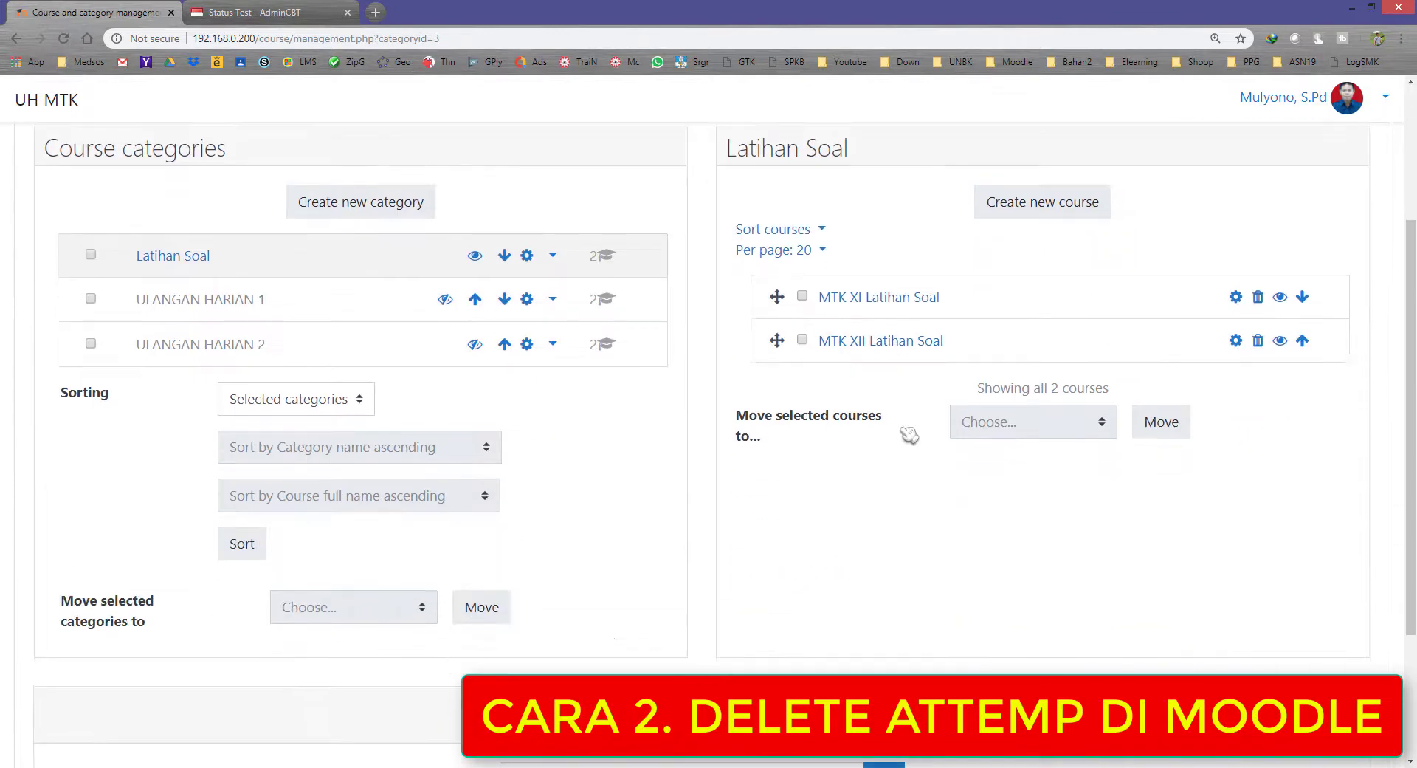
left_click(923, 346)
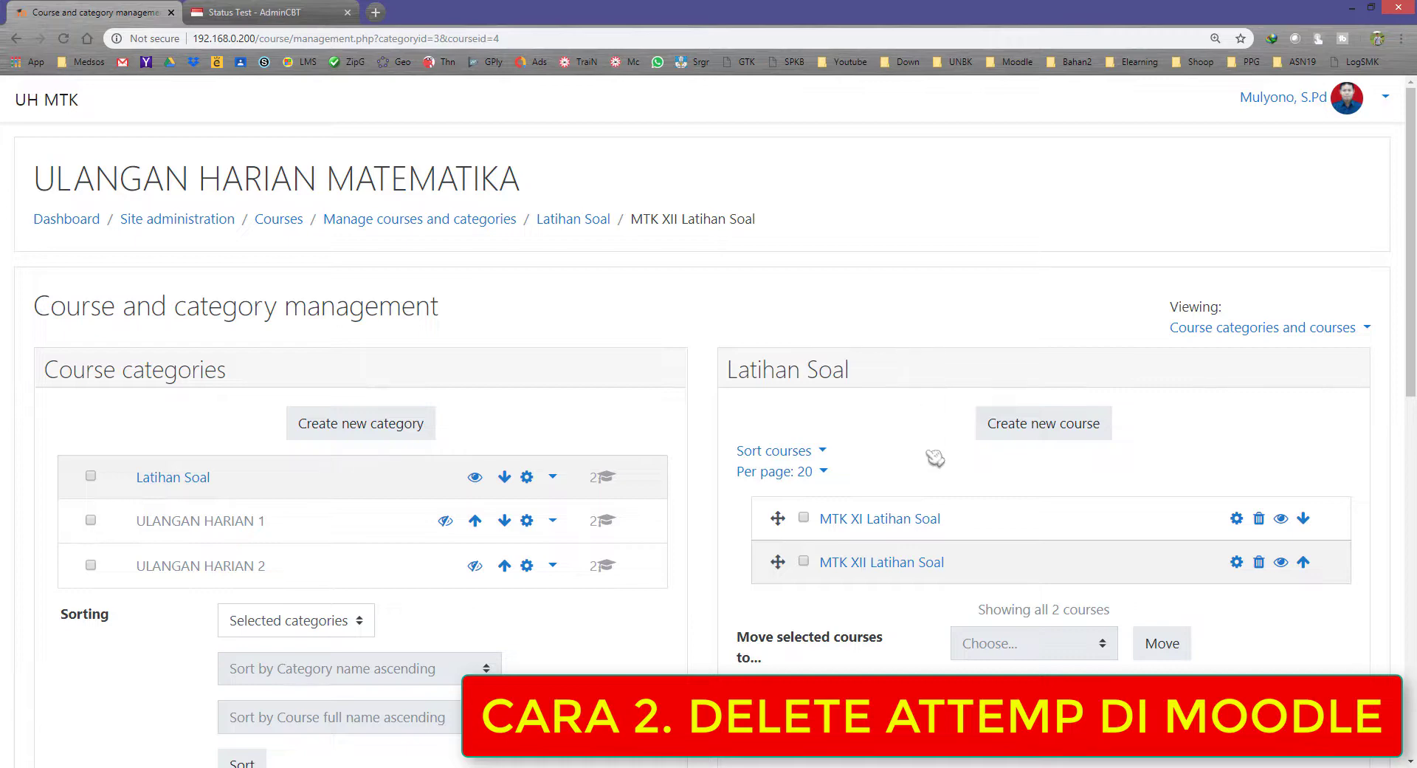
scroll(936, 472, "down", 5)
scroll(936, 476, "down", 4)
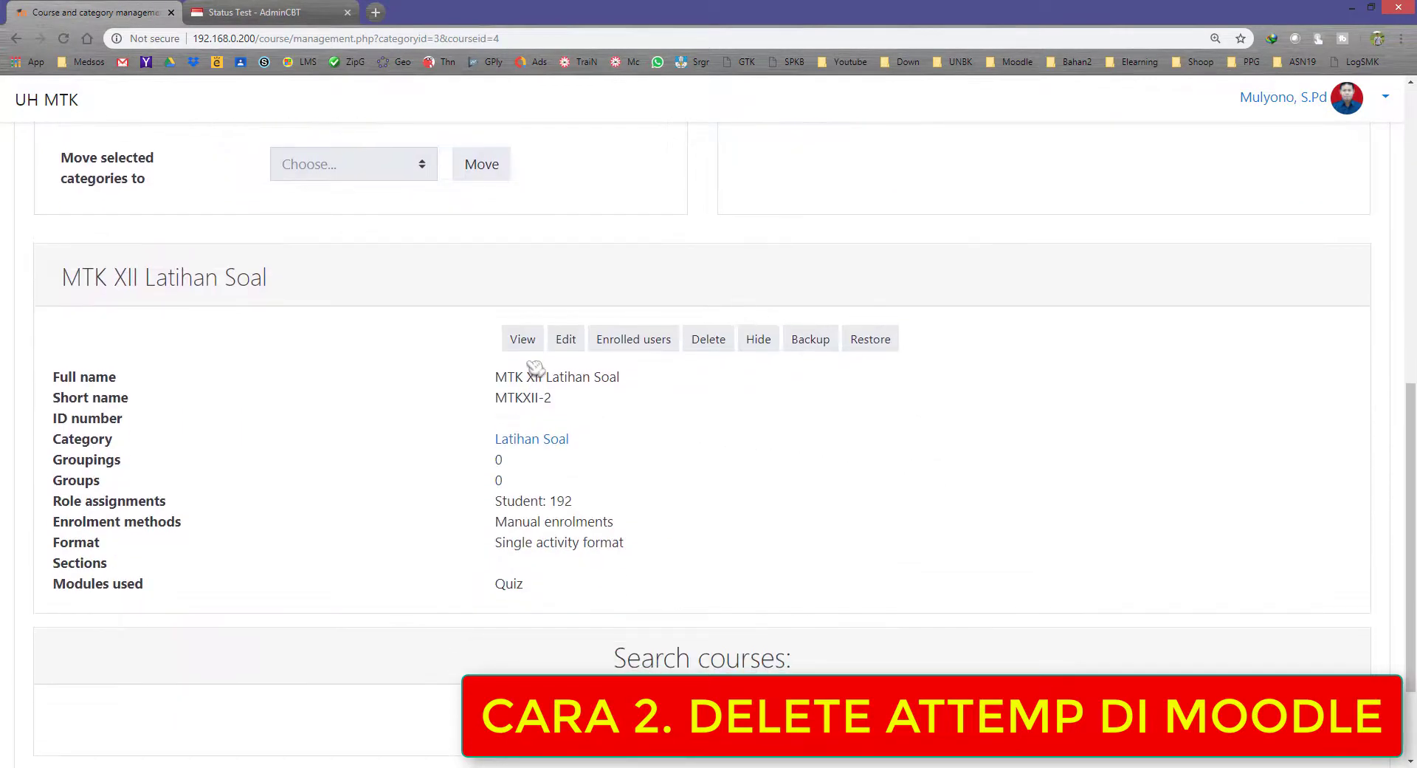
left_click(528, 342)
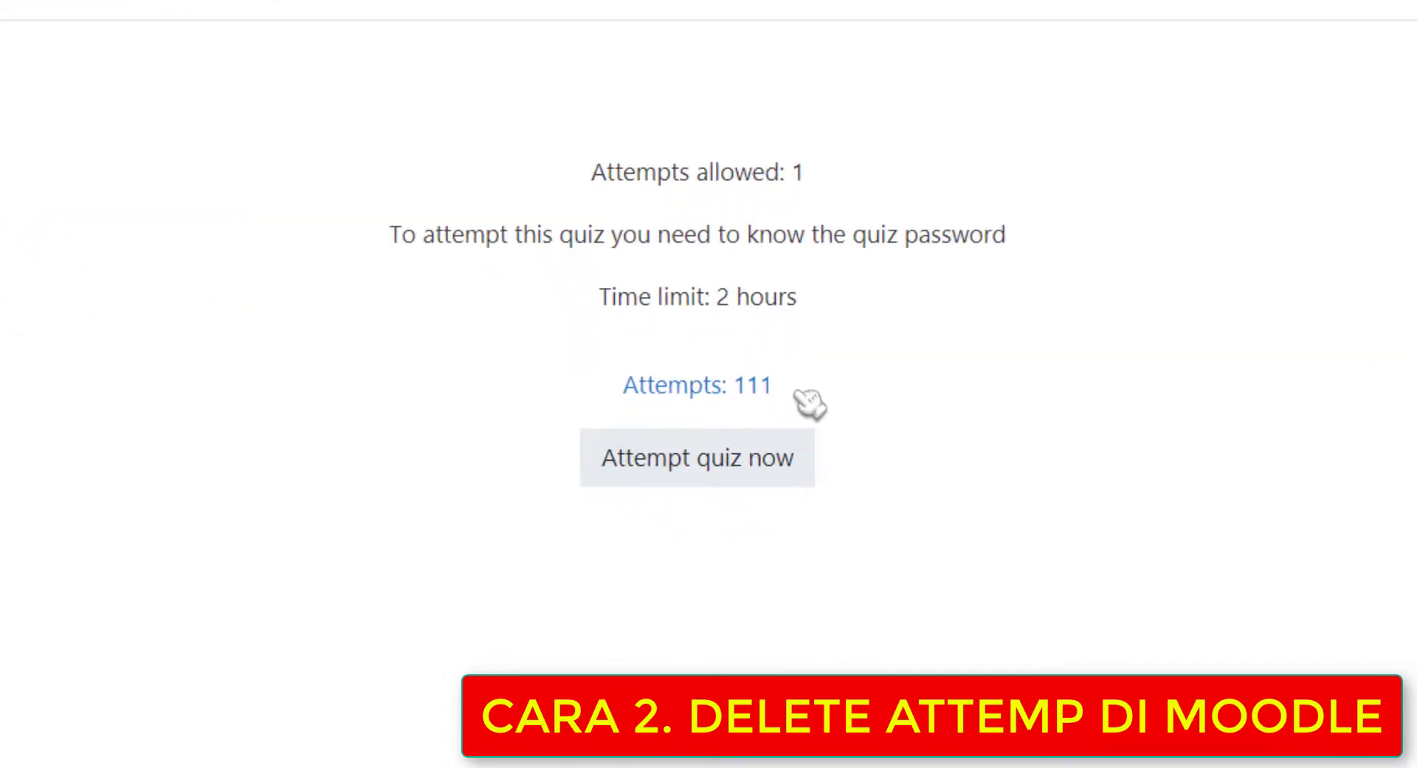
left_click(750, 387)
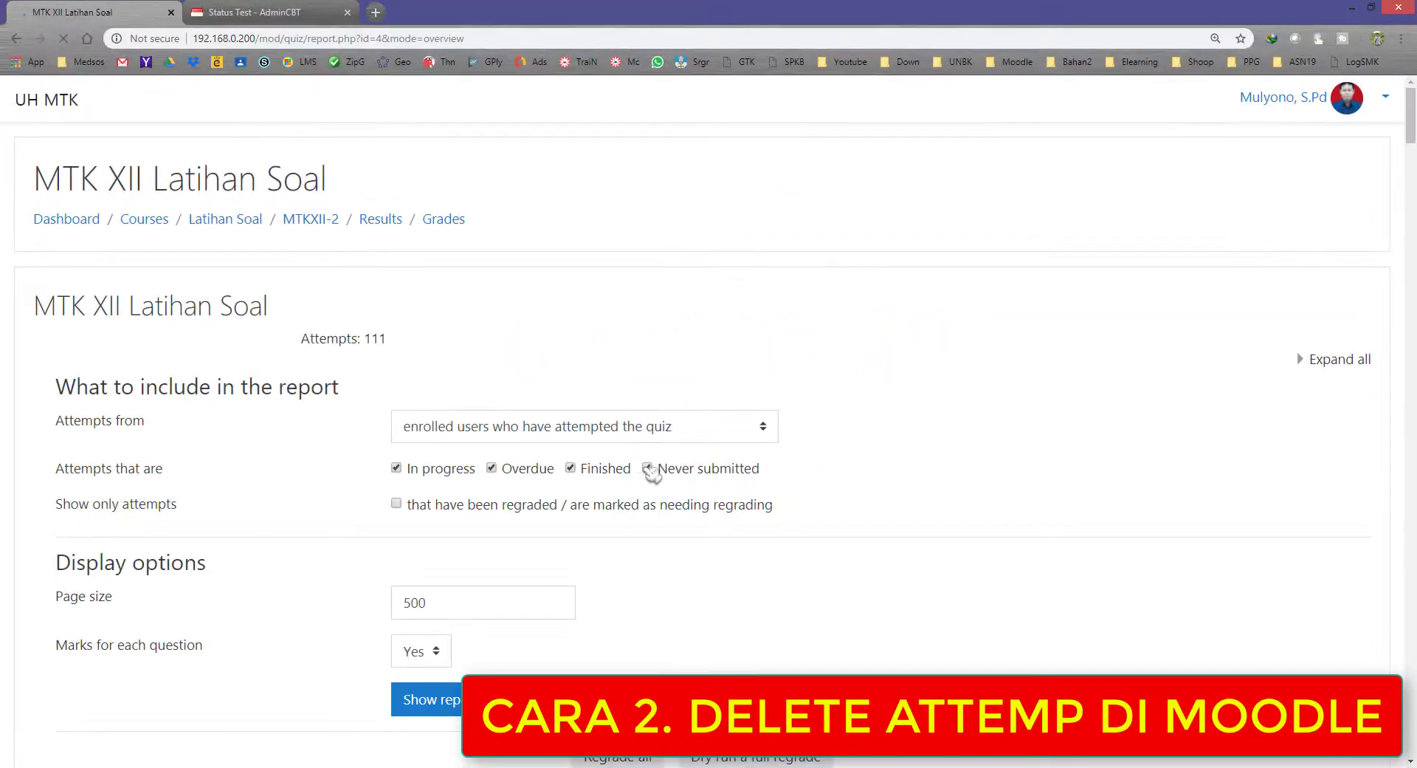
Look through the State column of the quiz attempts report and return to the report's filter options
scroll(443, 466, "down", 10)
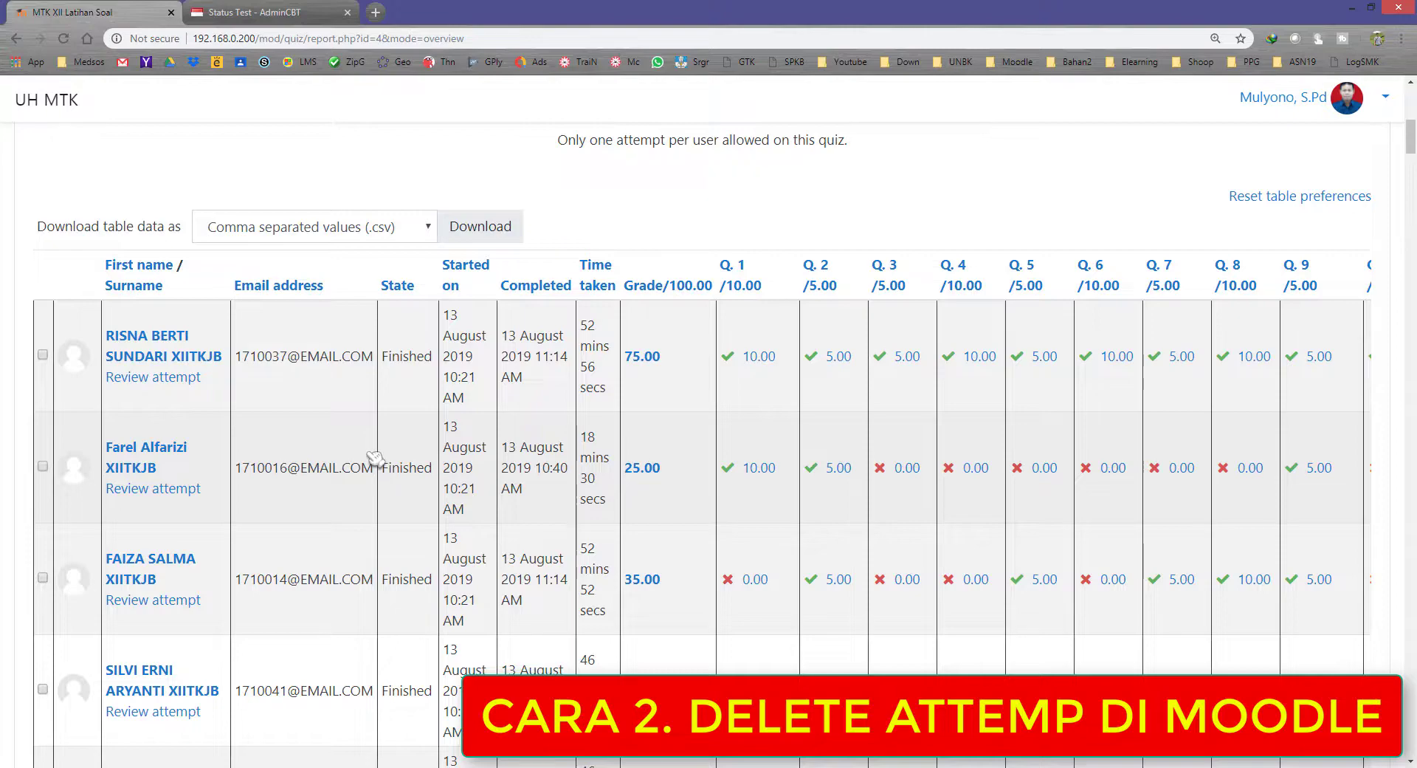
scroll(374, 457, "down", 2)
scroll(620, 465, "down", 8)
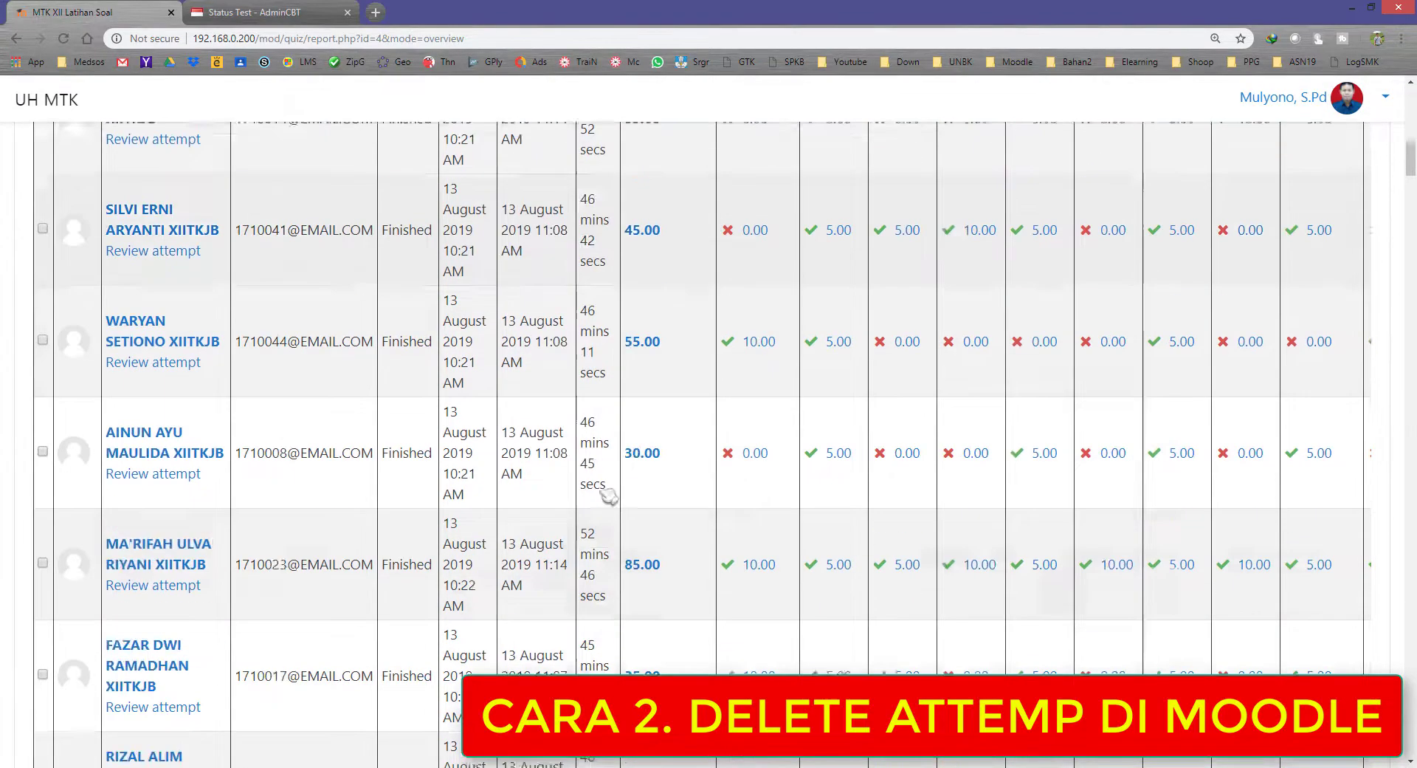
scroll(463, 478, "up", 10)
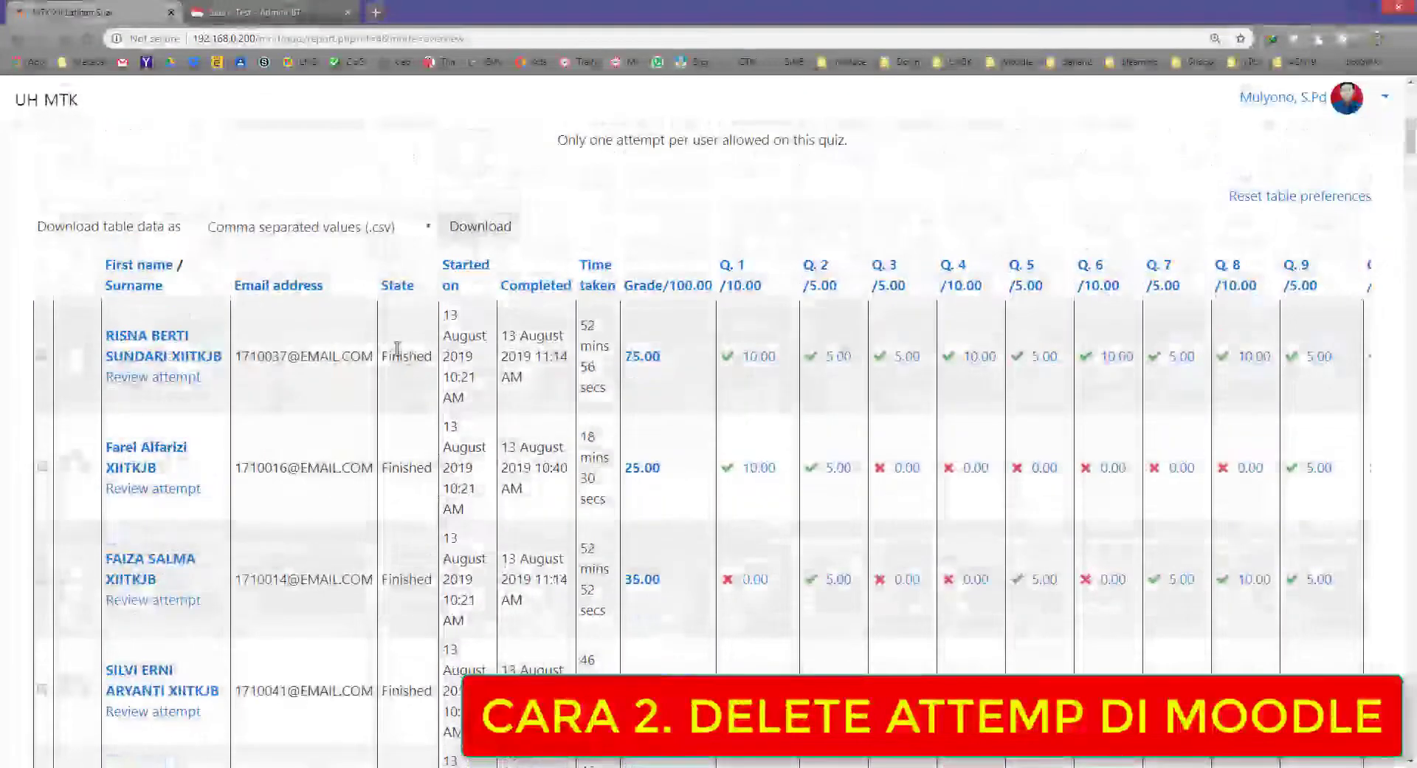
double_click(404, 356)
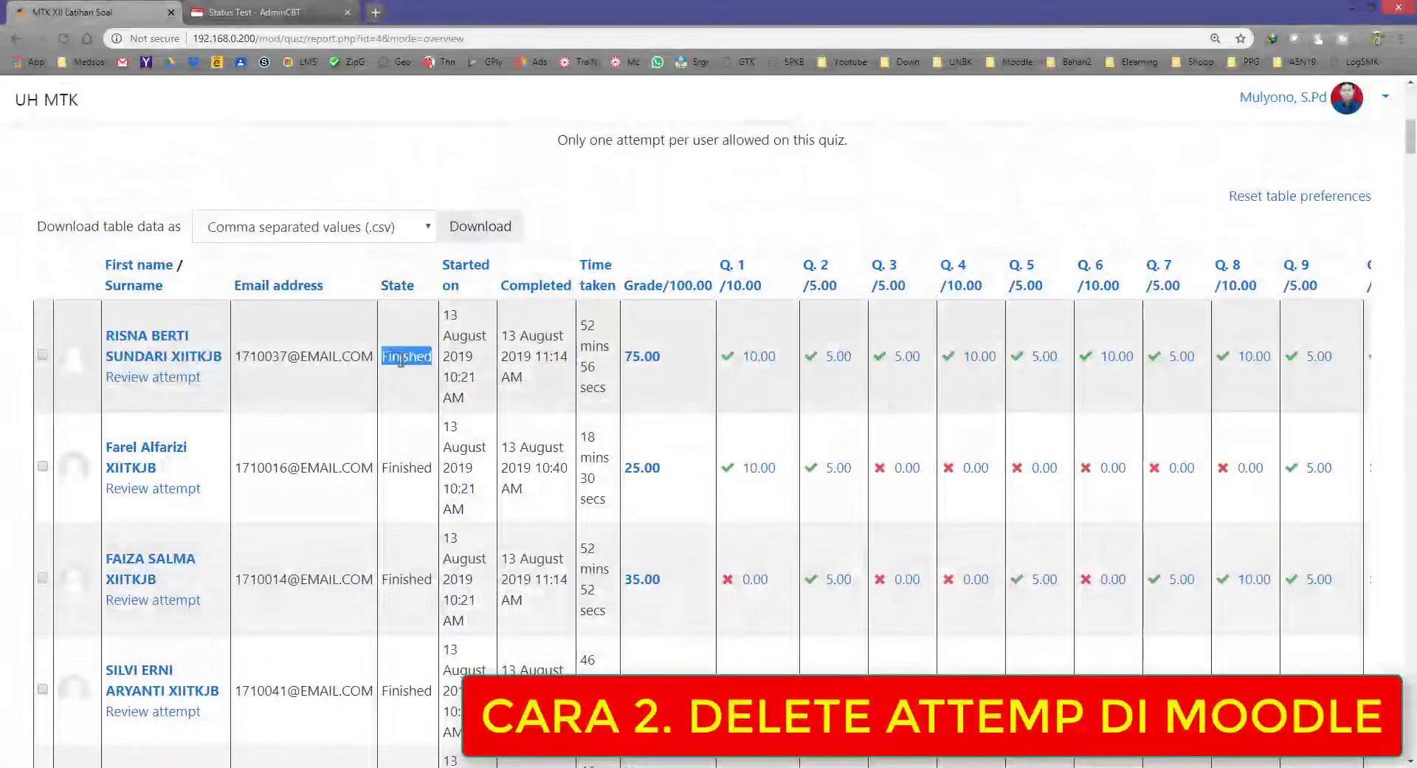
double_click(392, 467)
scroll(440, 538, "down", 8)
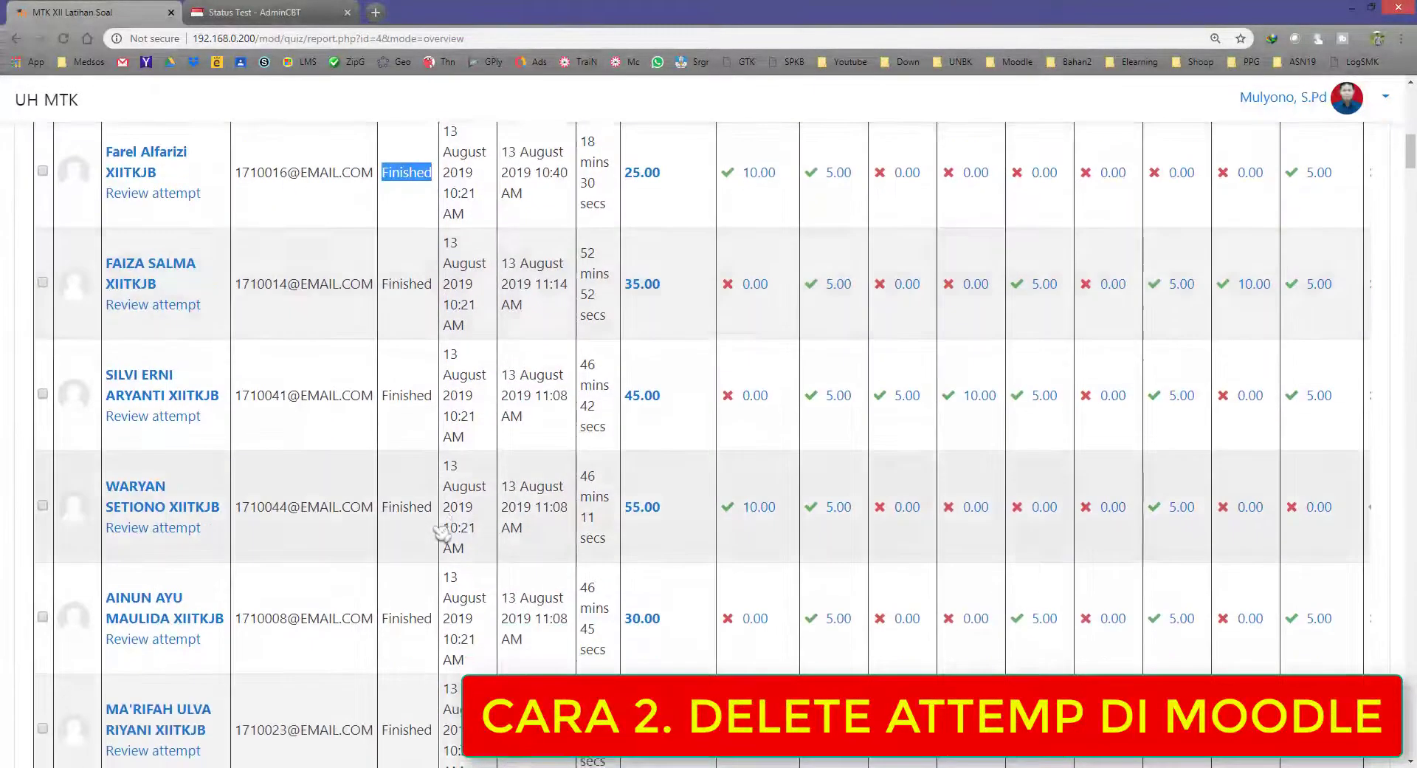
scroll(440, 531, "down", 18)
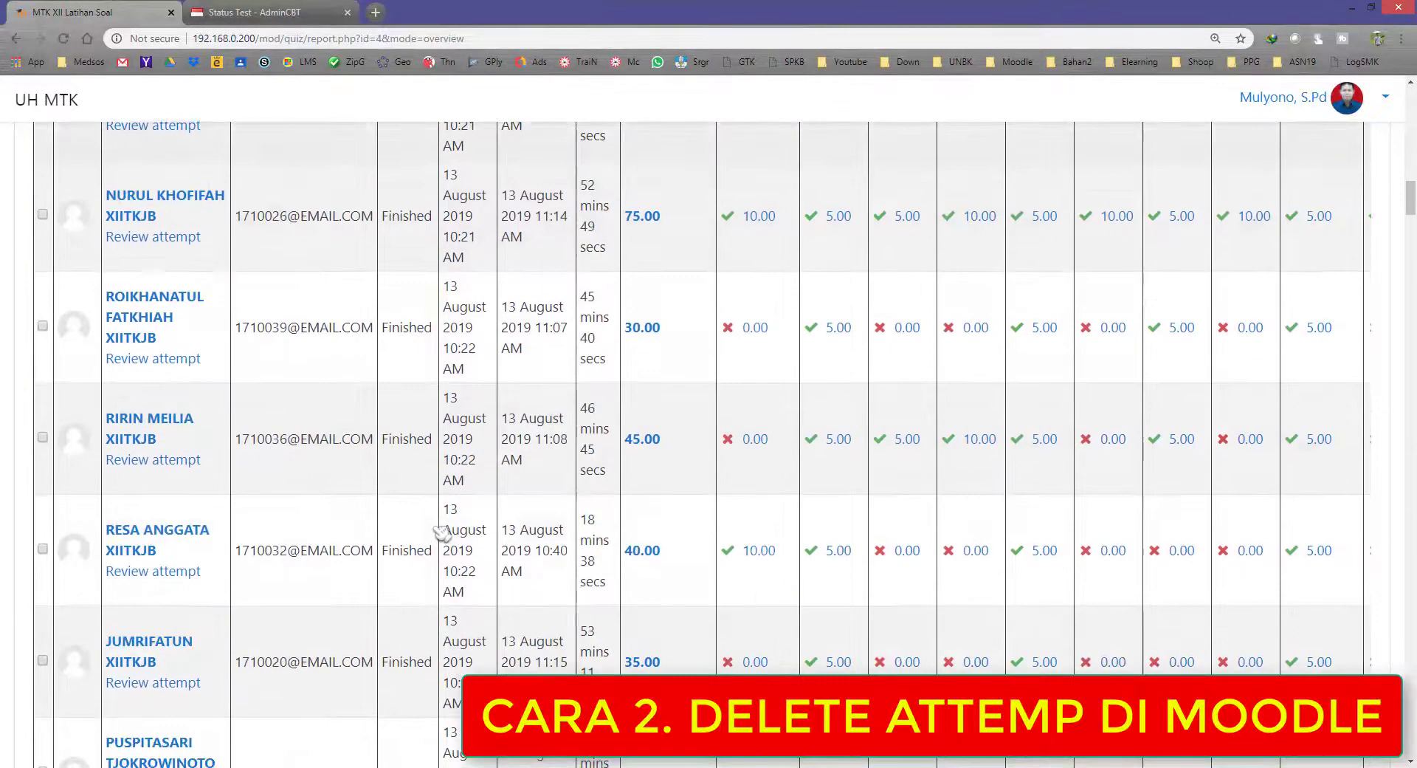
scroll(440, 533, "down", 15)
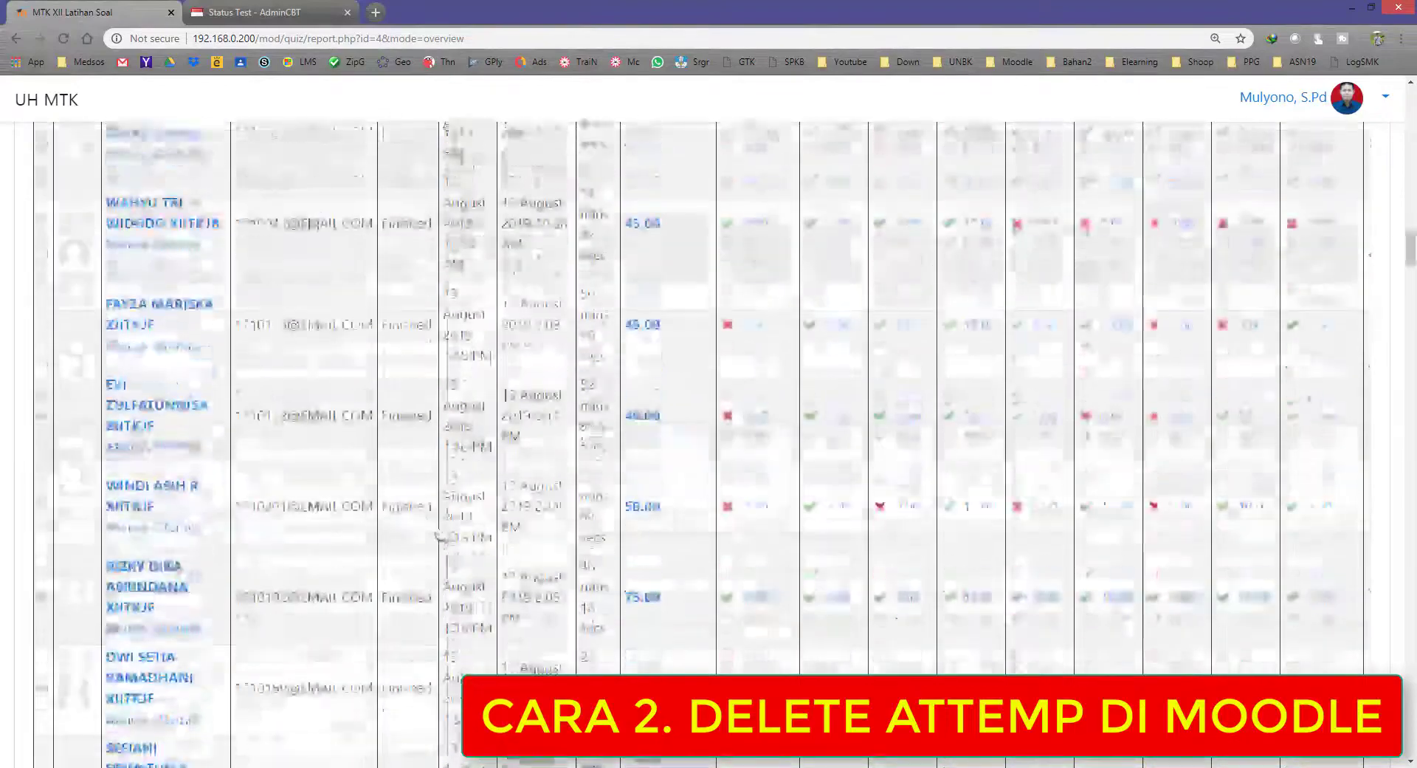
scroll(440, 533, "down", 18)
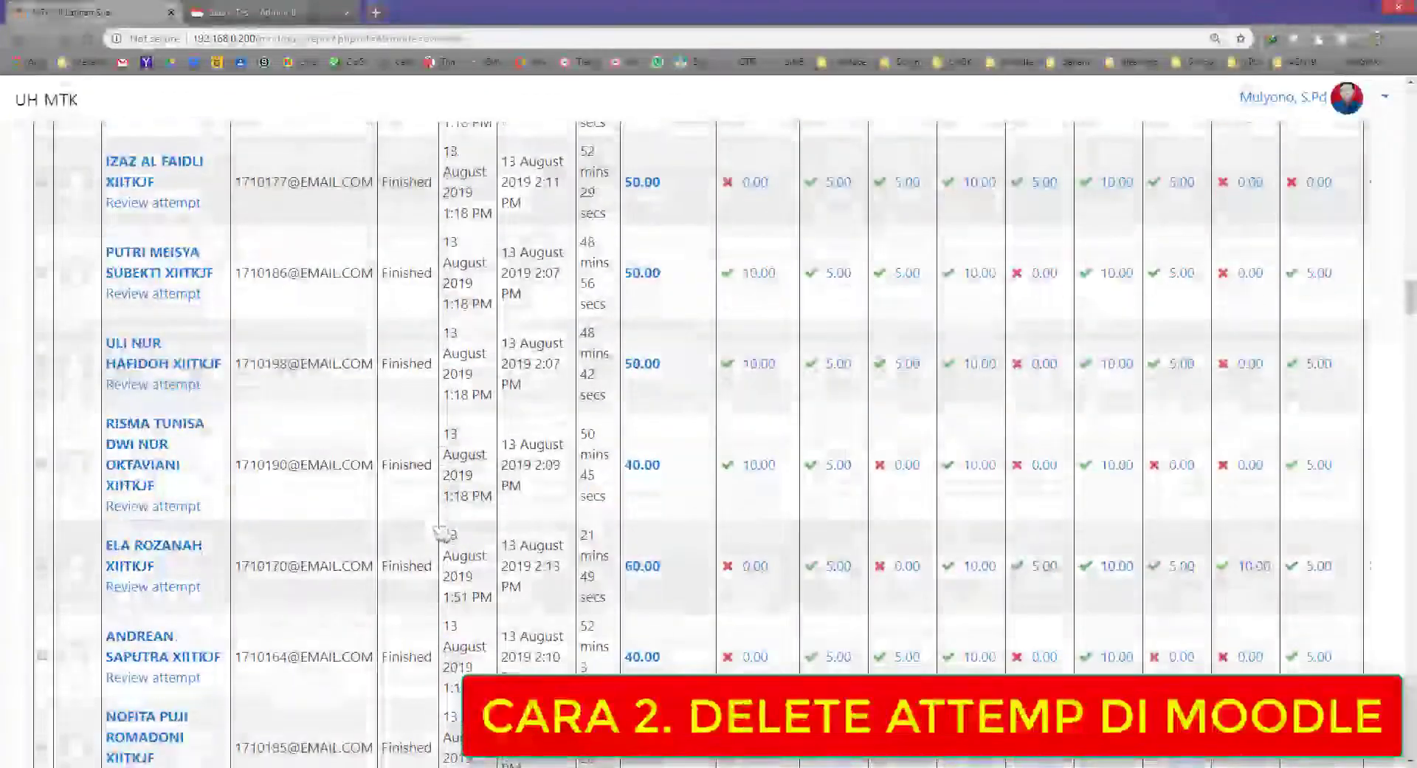
scroll(441, 535, "down", 5)
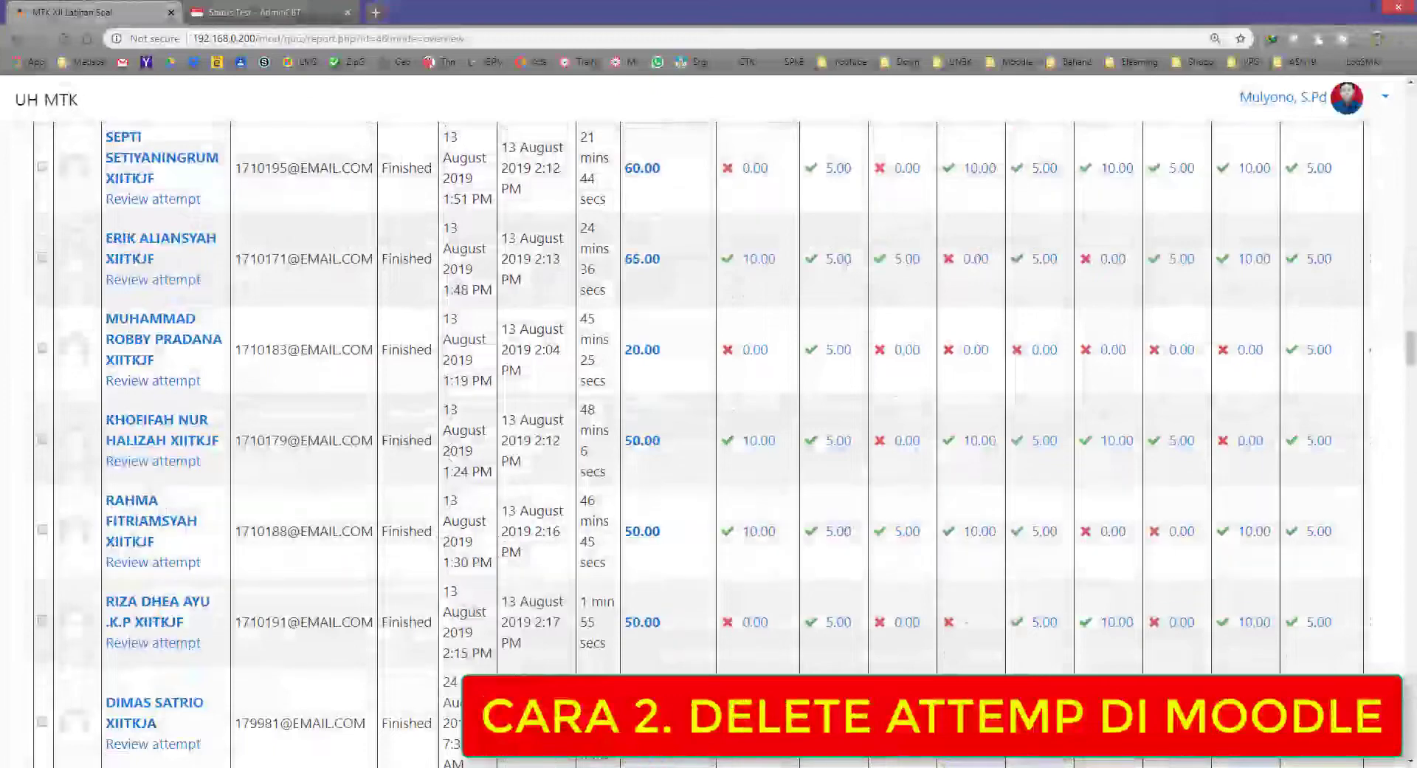
left_click_drag(1410, 335, 1410, 104)
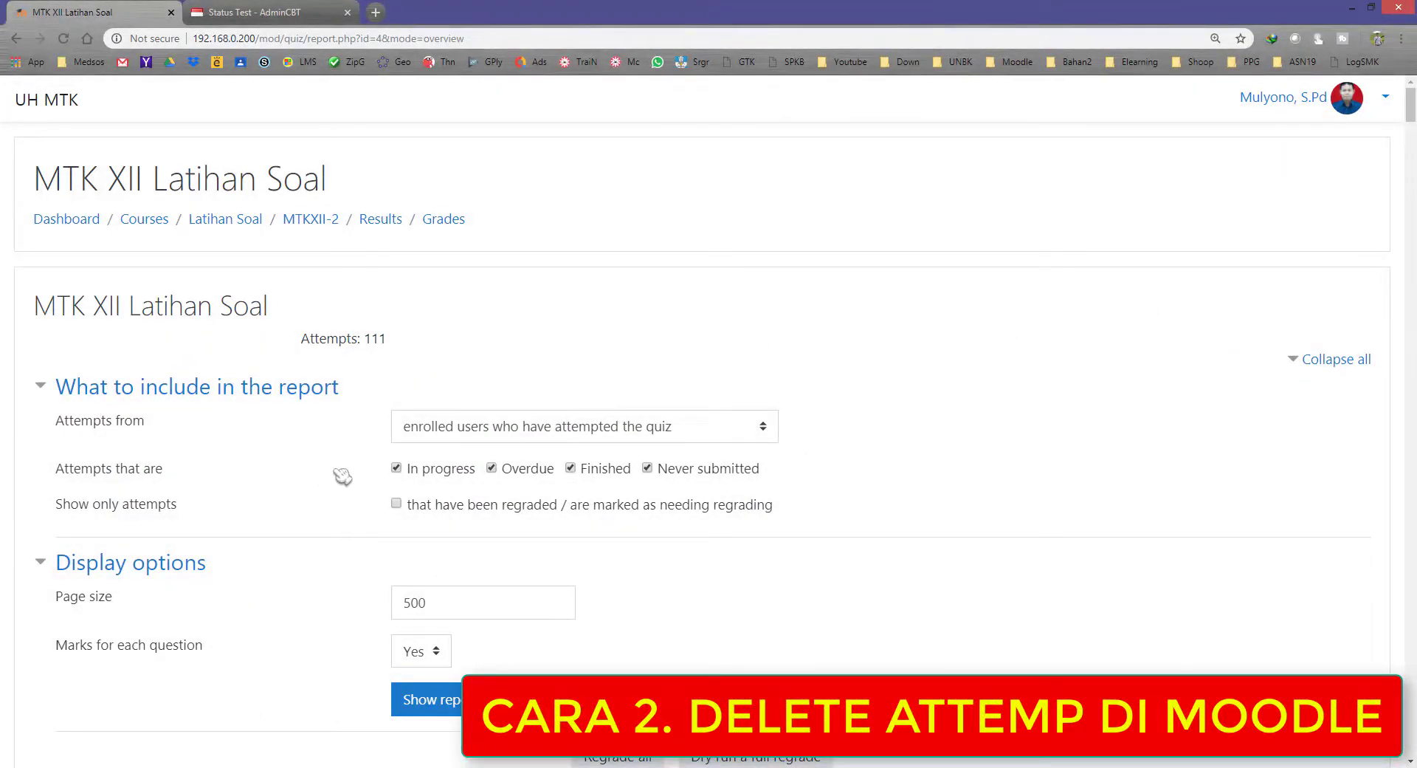
Limit the quiz attempts report to in-progress attempts by excluding overdue, finished and never submitted ones, and show the report
left_click(519, 473)
left_click(590, 471)
left_click(662, 474)
scroll(480, 554, "down", 3)
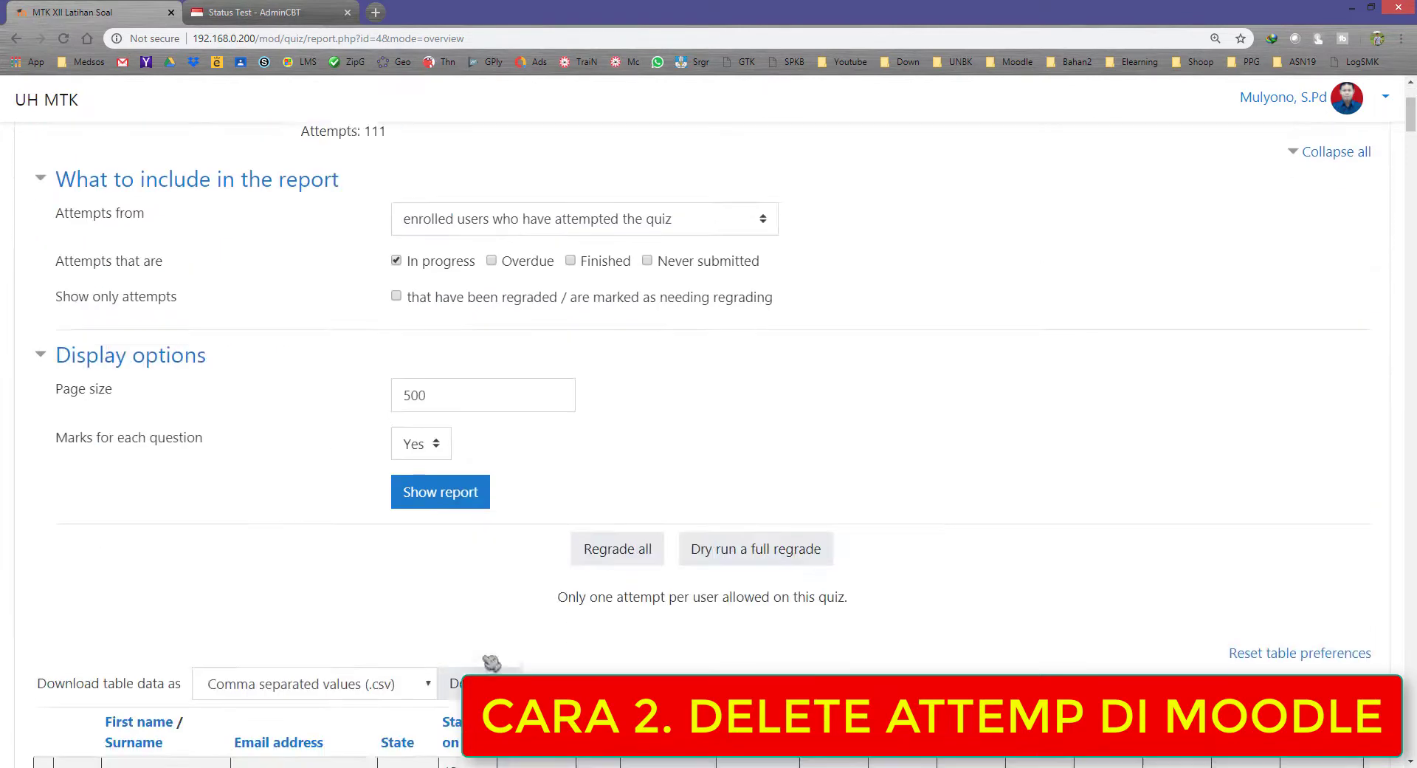
left_click(443, 481)
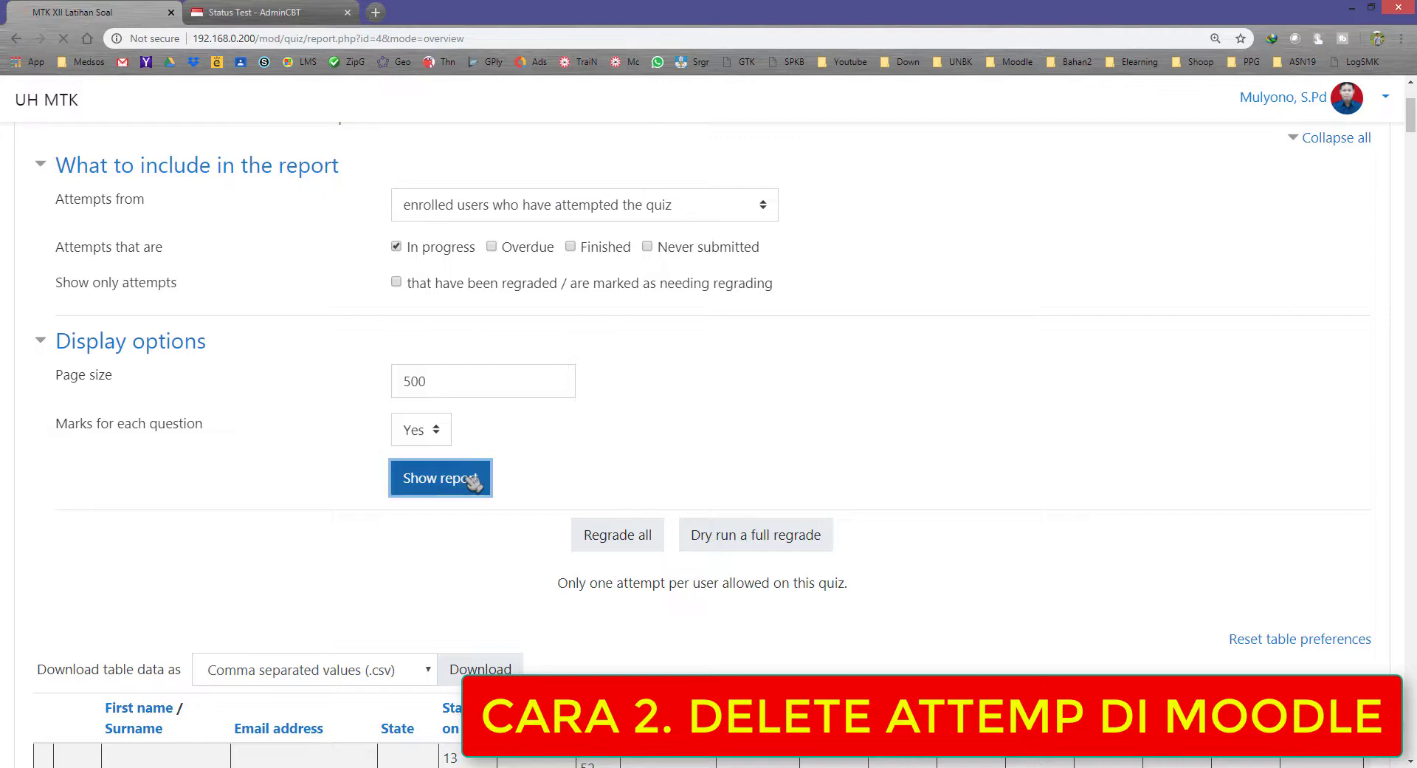
scroll(648, 569, "down", 8)
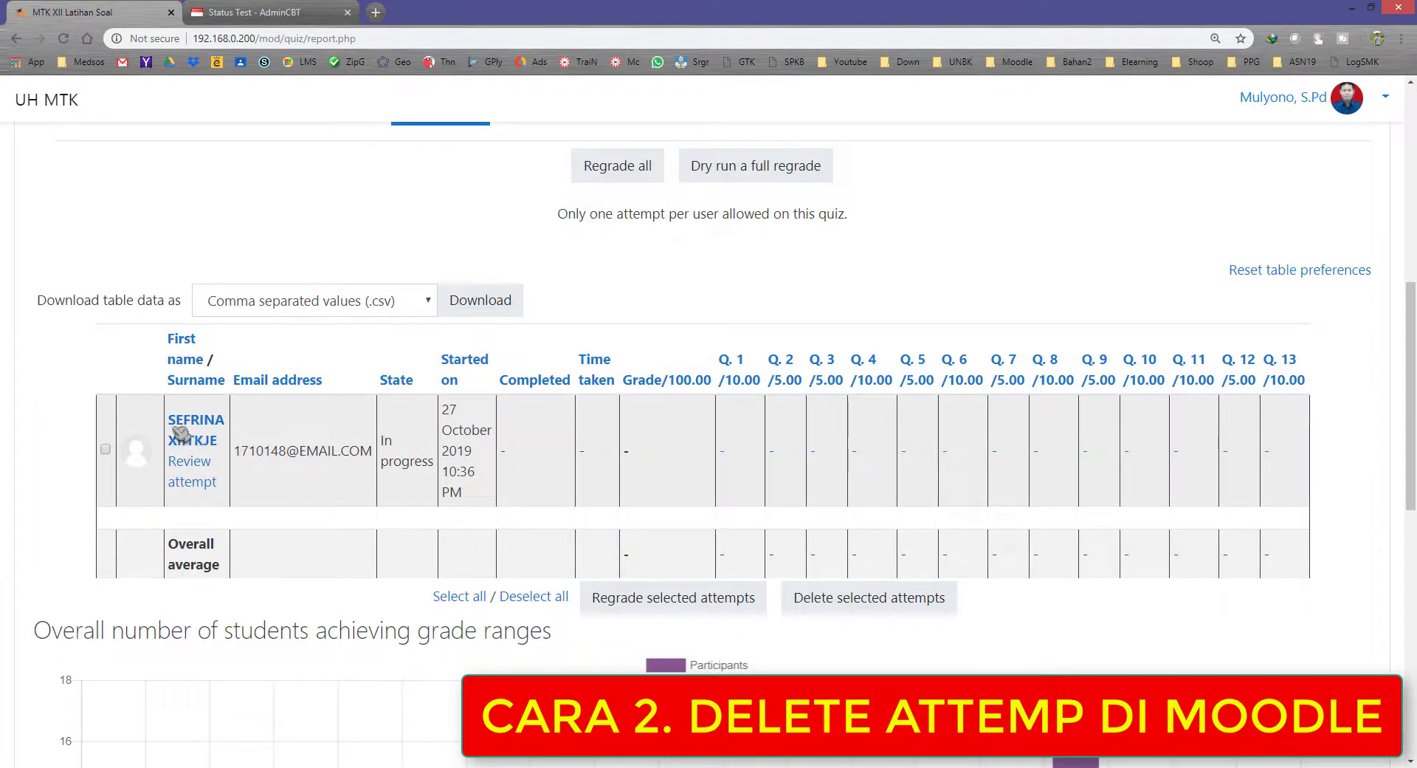
Check the name and class of the in-progress participant in the CBT admin and return to Moodle's attempts report
left_click(242, 15)
left_click(38, 149)
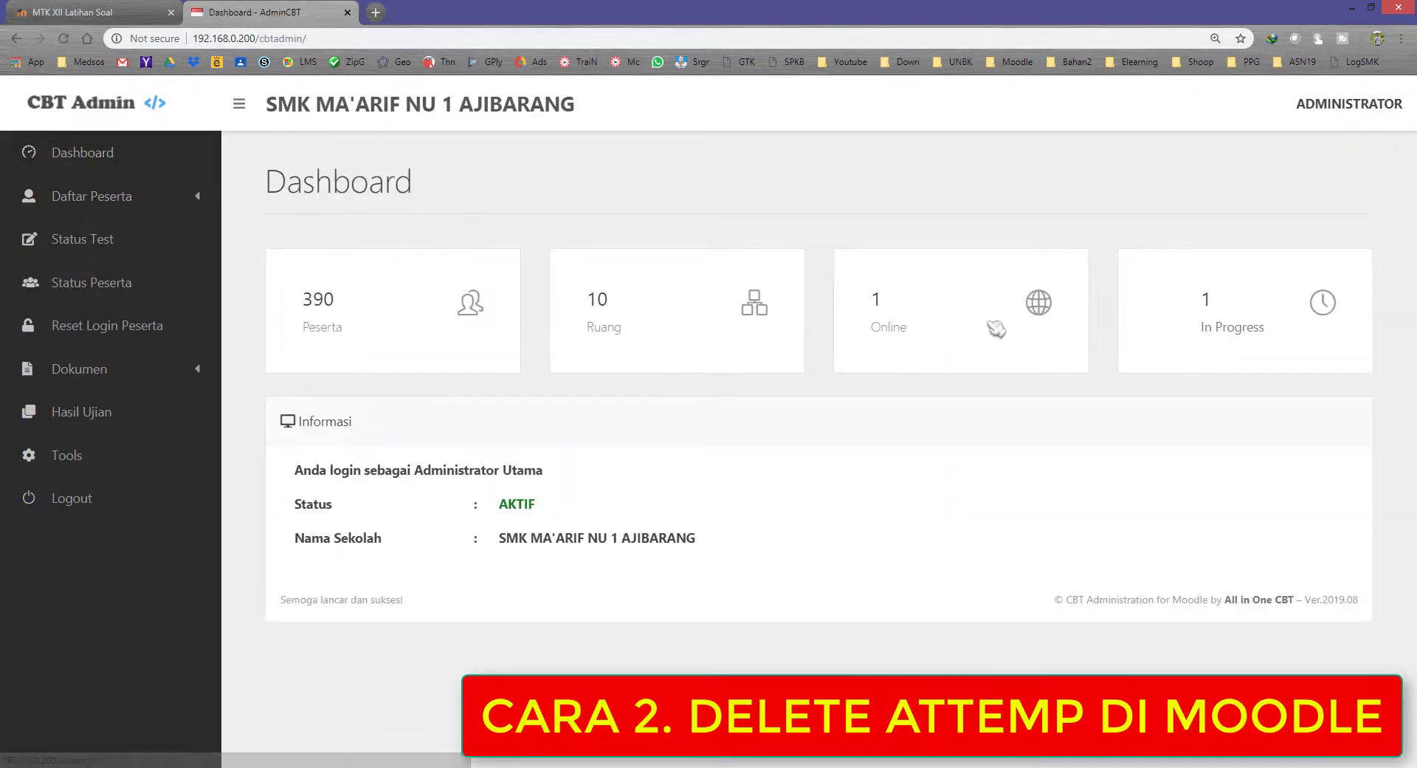
left_click(1233, 334)
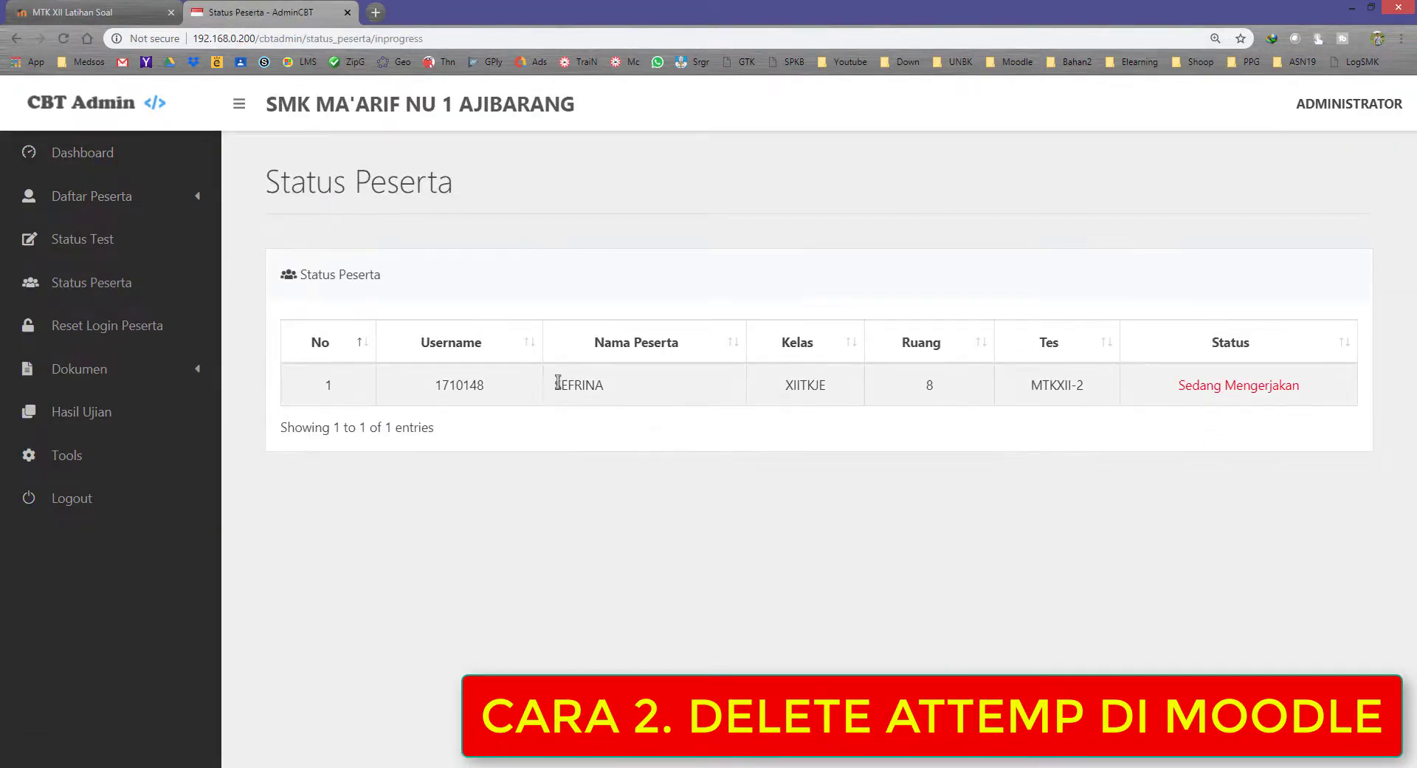
double_click(589, 382)
double_click(808, 383)
left_click(126, 13)
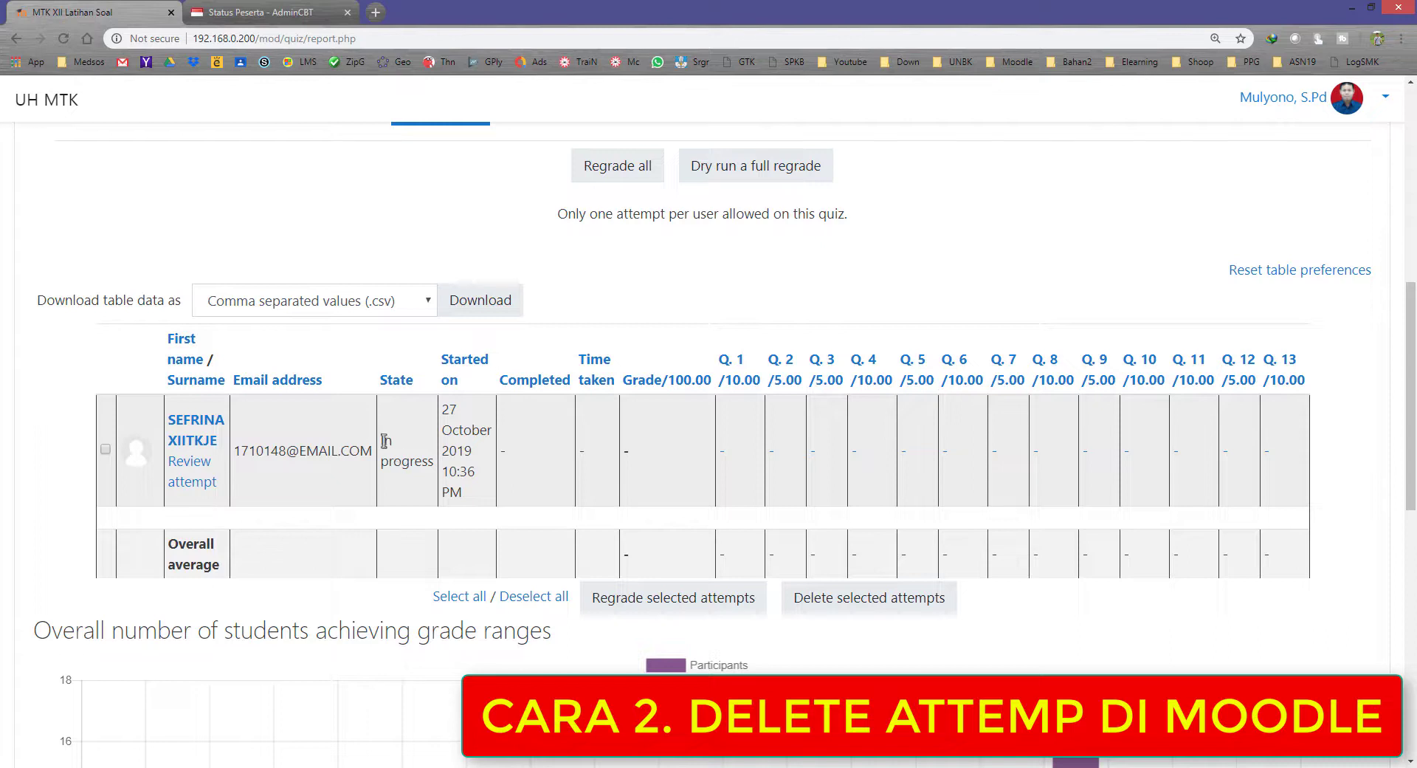
Compare the attempt's State in the Moodle report with the participant's status in the CBT admin
left_click_drag(382, 441, 424, 481)
left_click(411, 467)
left_click(262, 13)
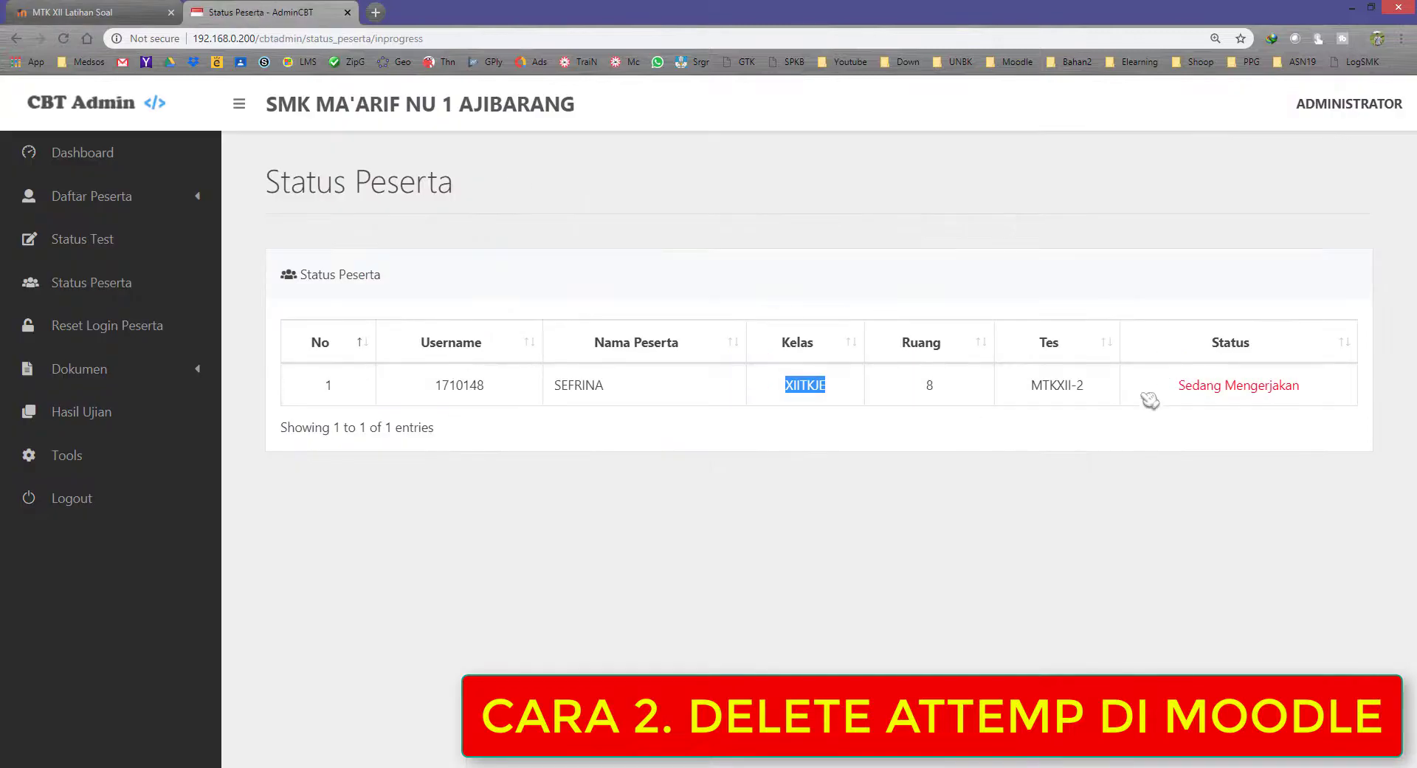
left_click(154, 18)
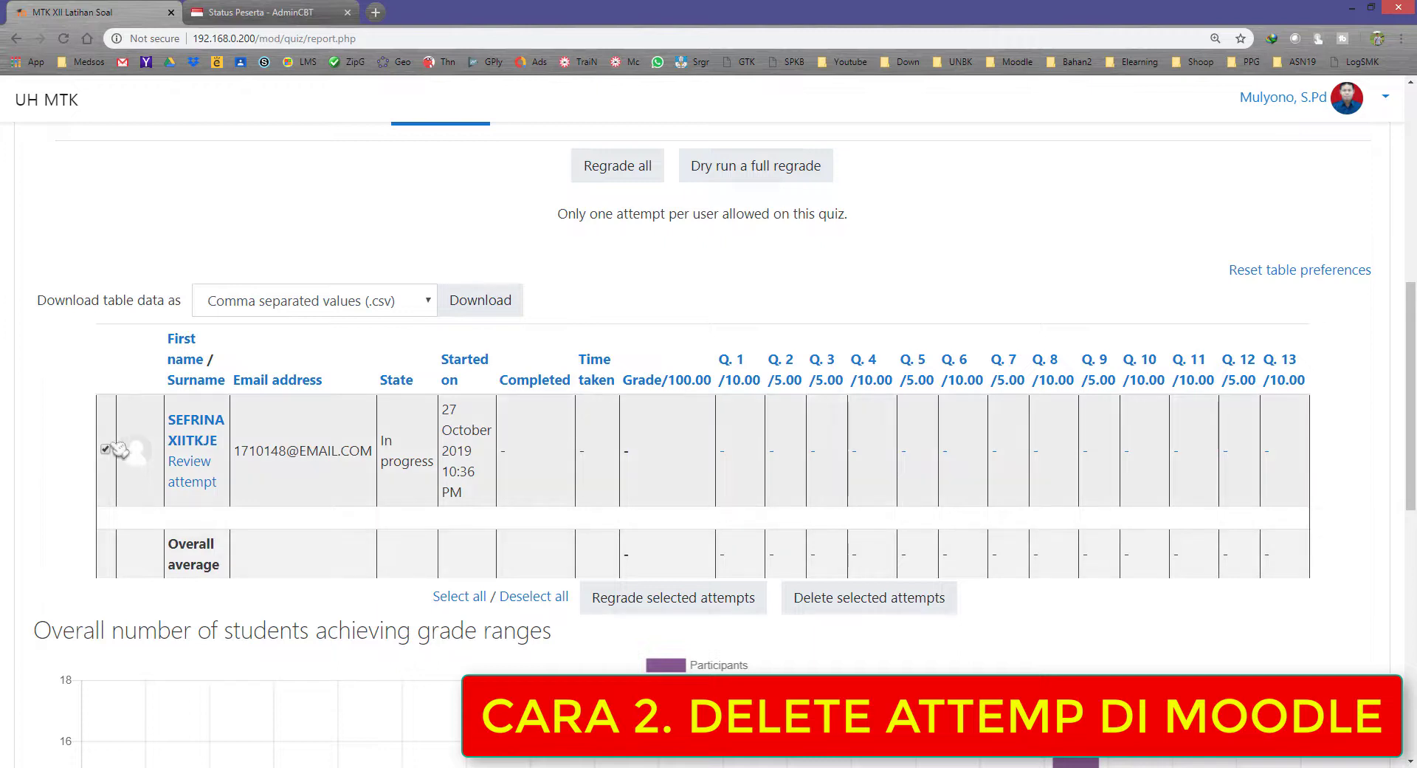
Select the student's in-progress attempt in the report and delete it
left_click(106, 449)
left_click_drag(381, 440, 430, 476)
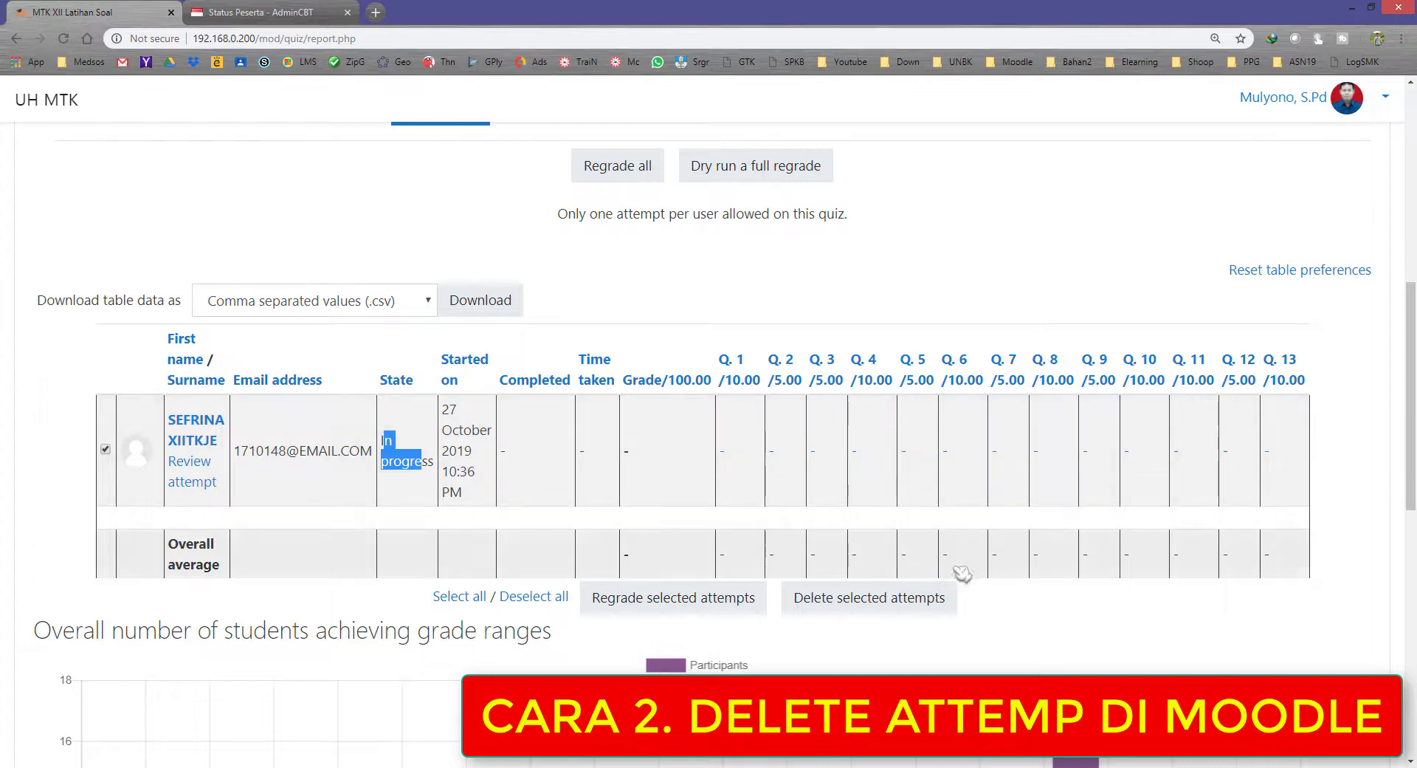
left_click(838, 609)
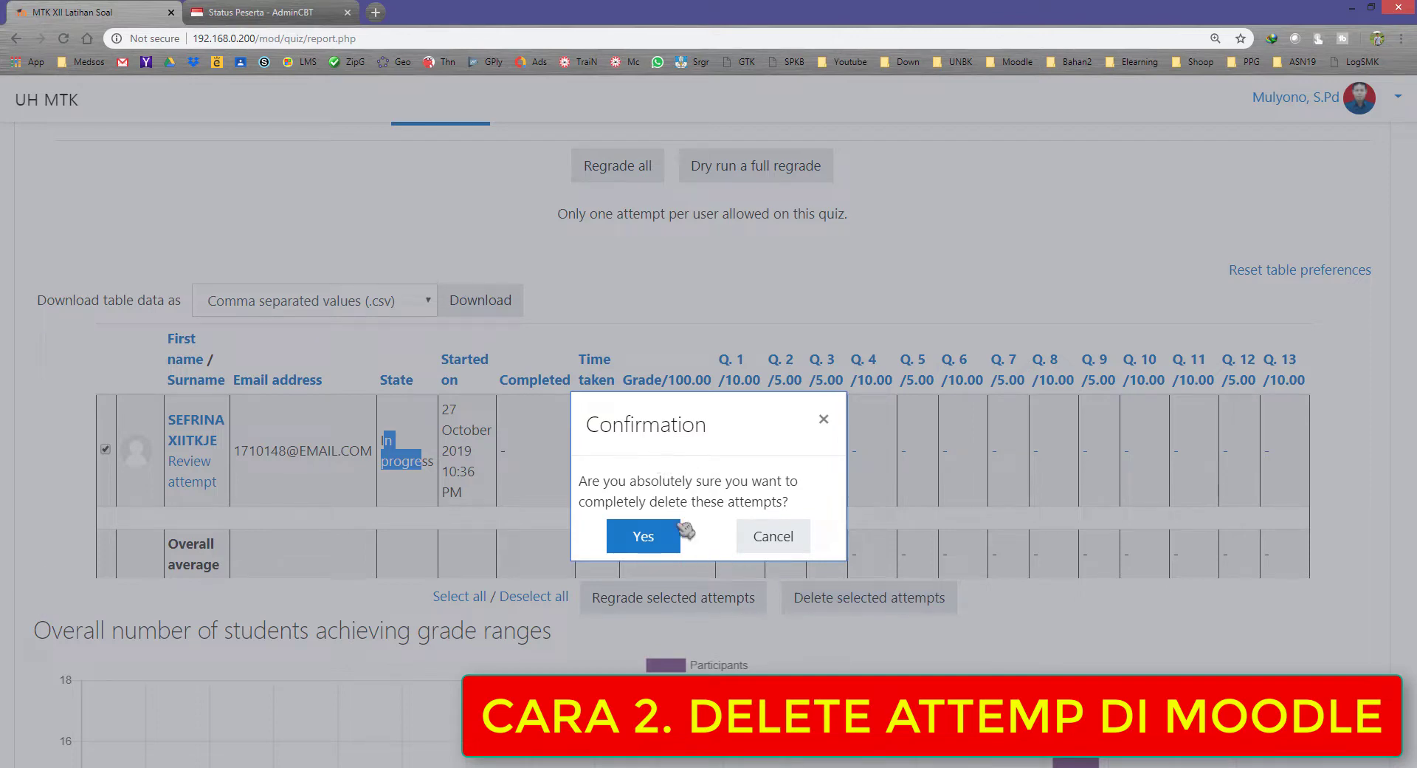
left_click(643, 537)
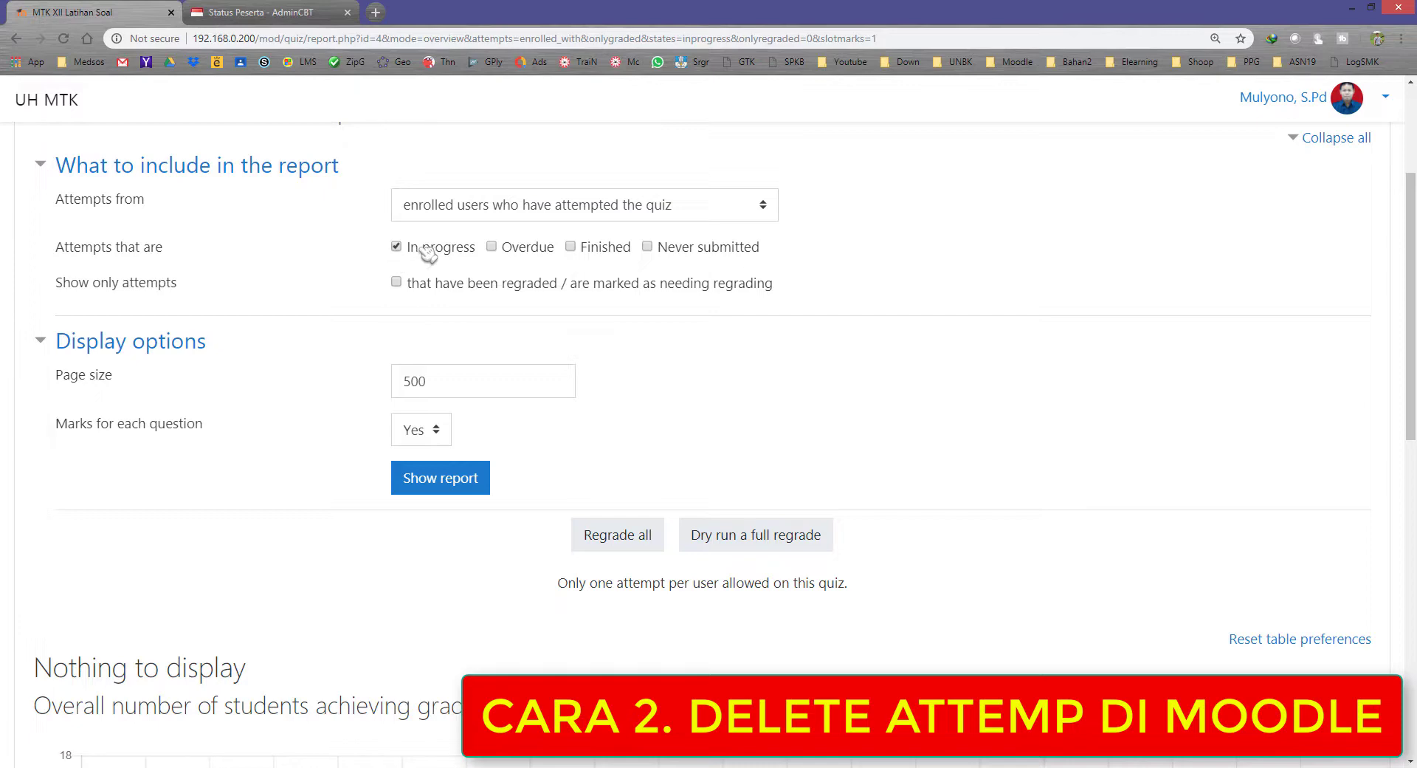
Look through the report for remaining in-progress attempts and reload the CBT admin dashboard to check its In Progress figure
scroll(528, 522, "down", 4)
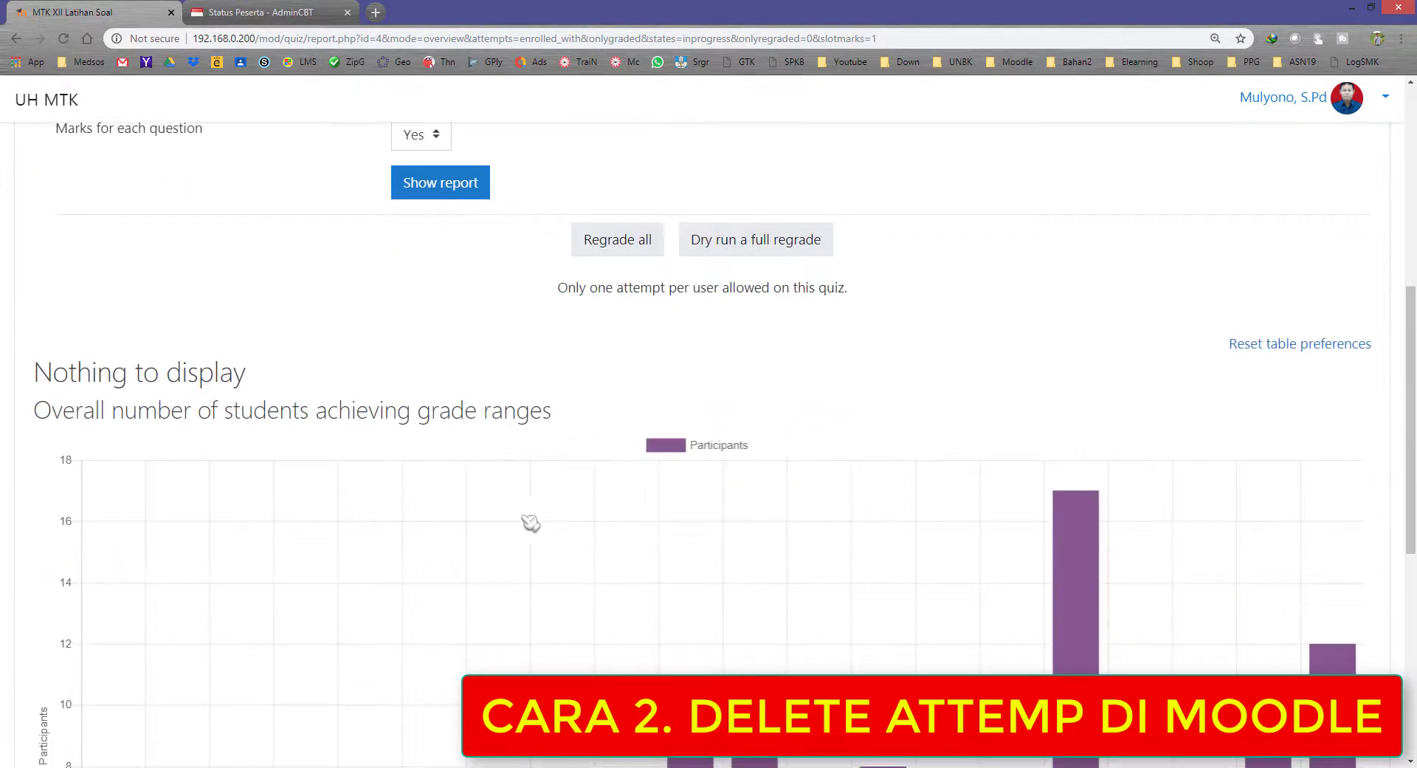
scroll(506, 493, "down", 4)
scroll(508, 487, "up", 10)
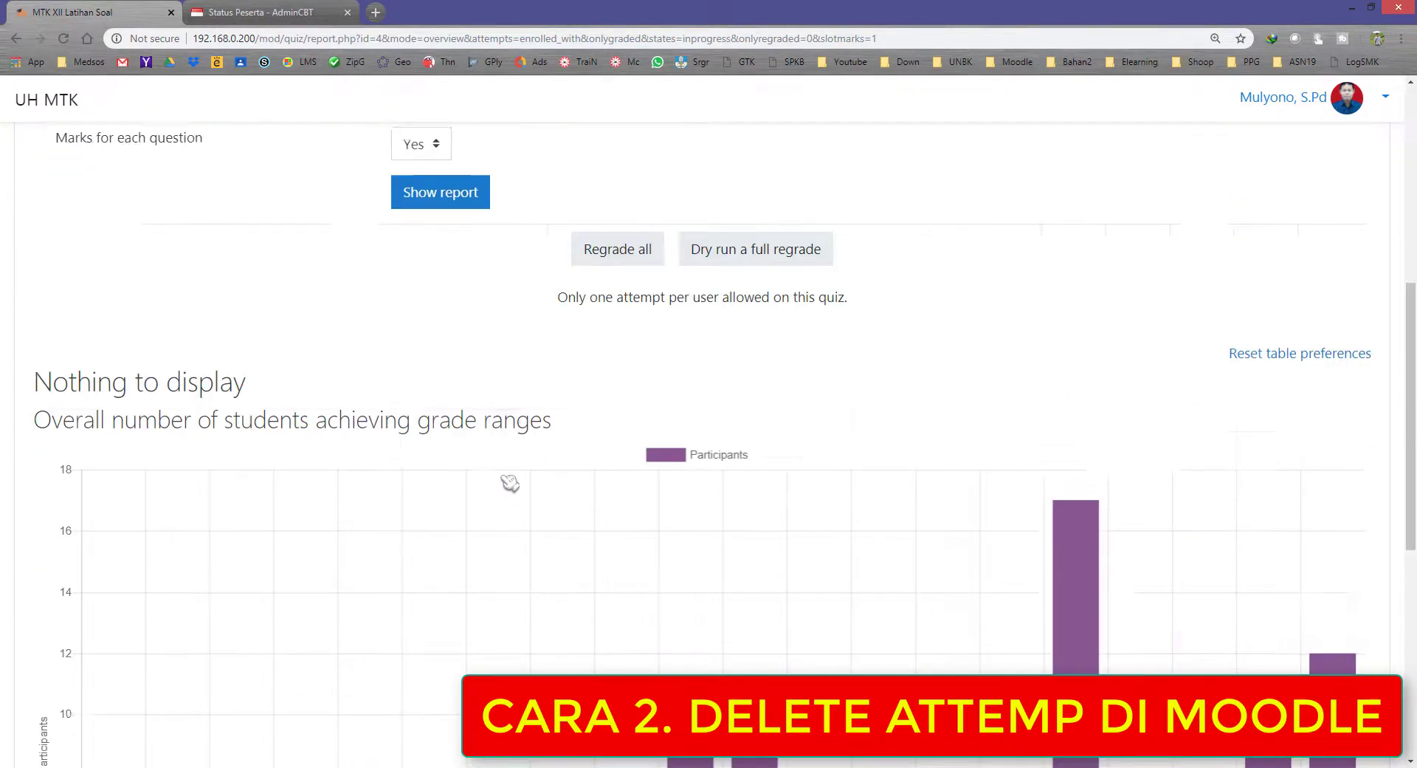
left_click(265, 13)
left_click(159, 152)
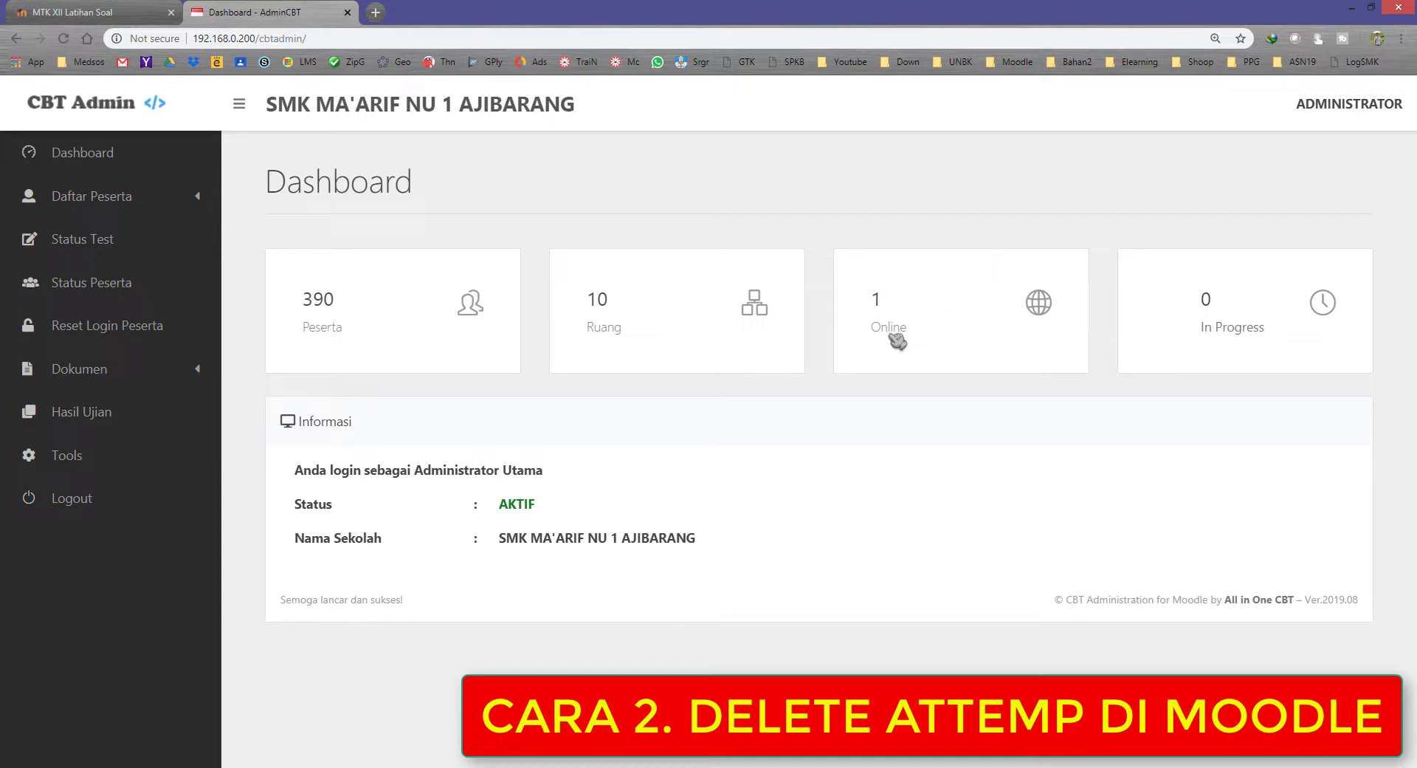
Log the student out of Moodle in the other browser window and reload the CBT admin dashboard
left_click(742, 764)
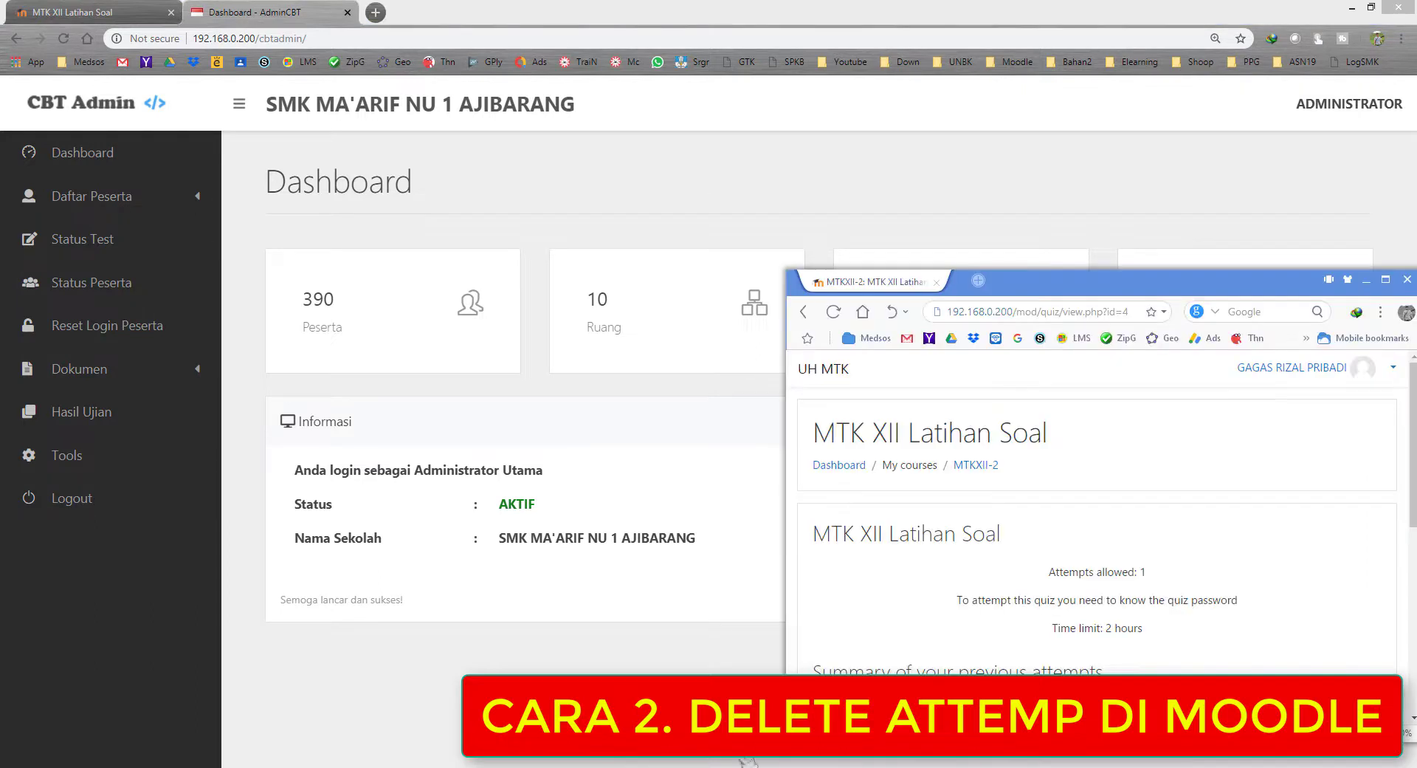
left_click(1331, 373)
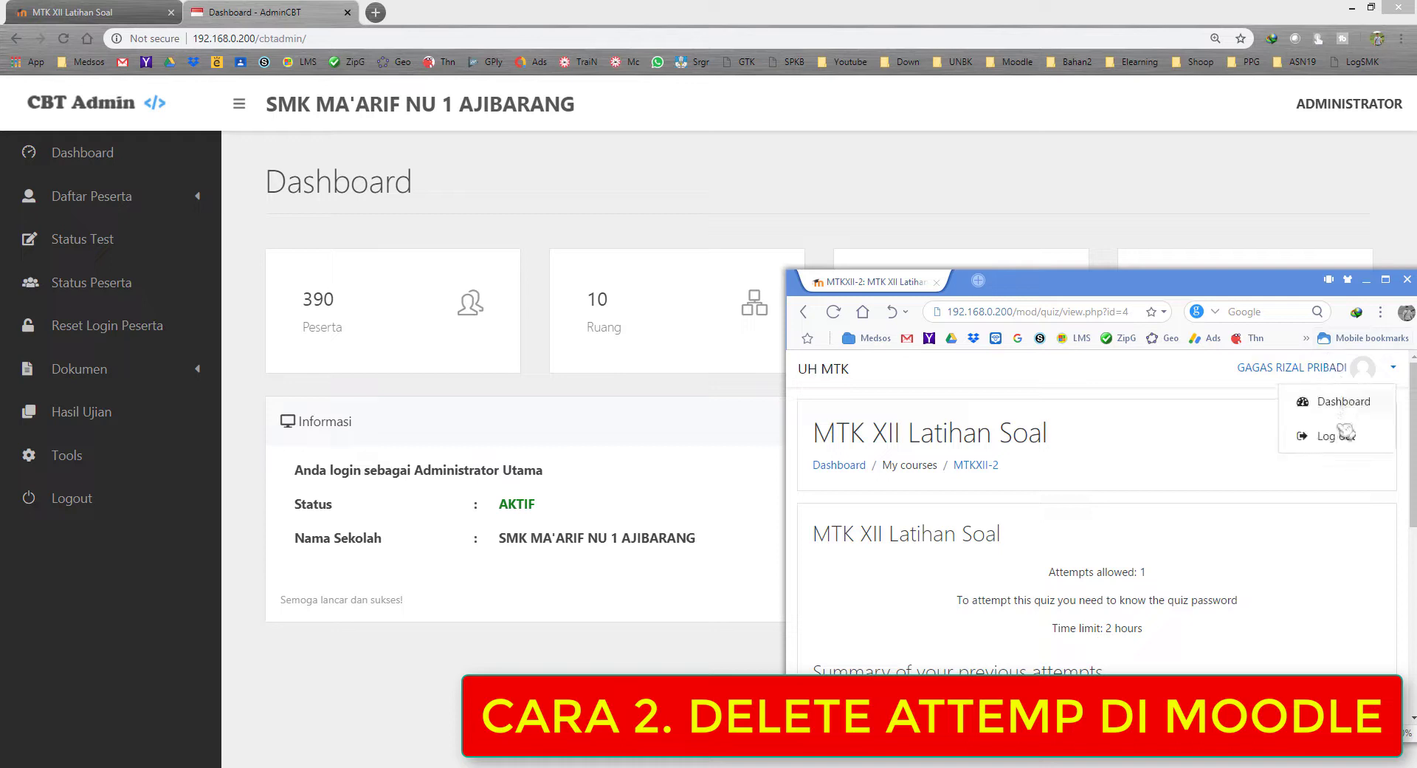
left_click(1339, 434)
left_click(1028, 207)
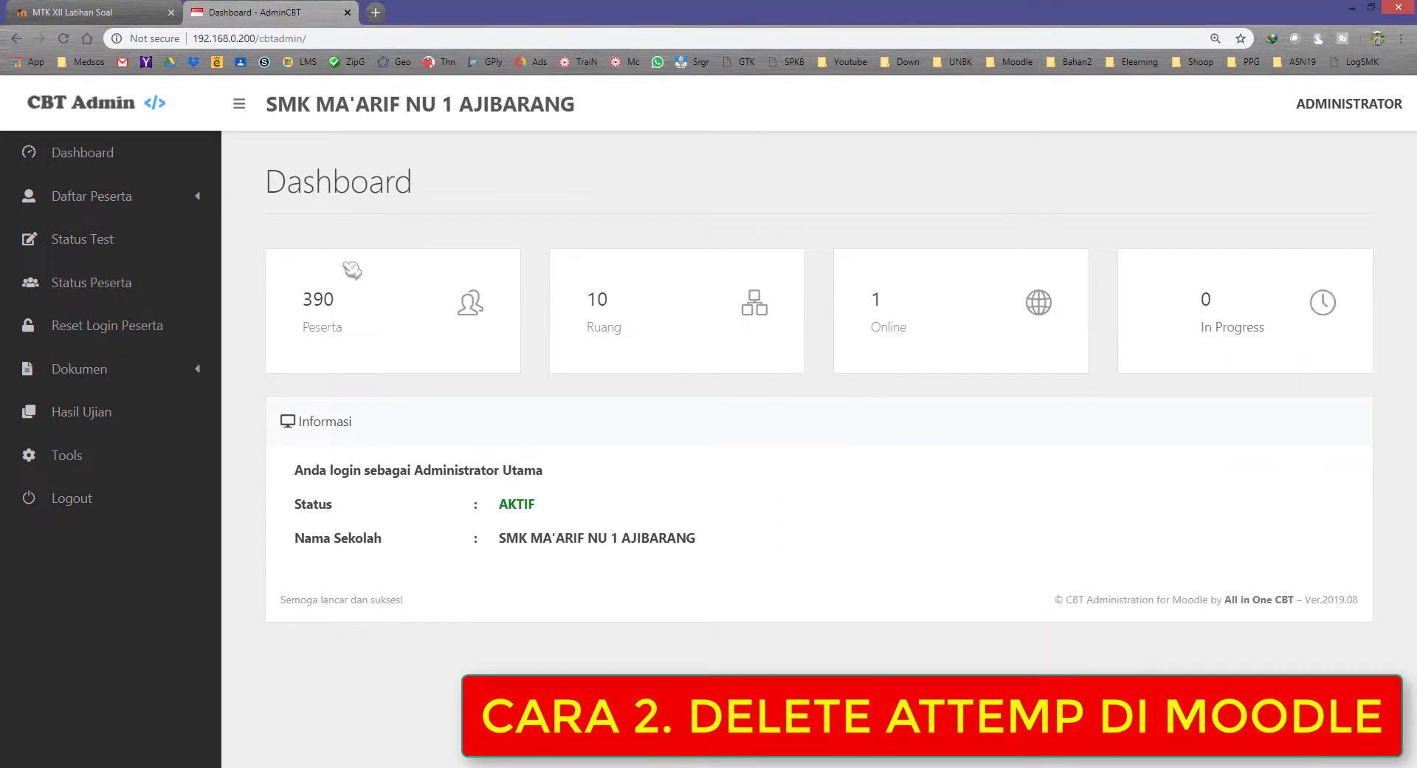
left_click(110, 155)
Switch to the Moodle site and open course and category management from the site administration's course settings
left_click(85, 12)
scroll(960, 480, "down", 5)
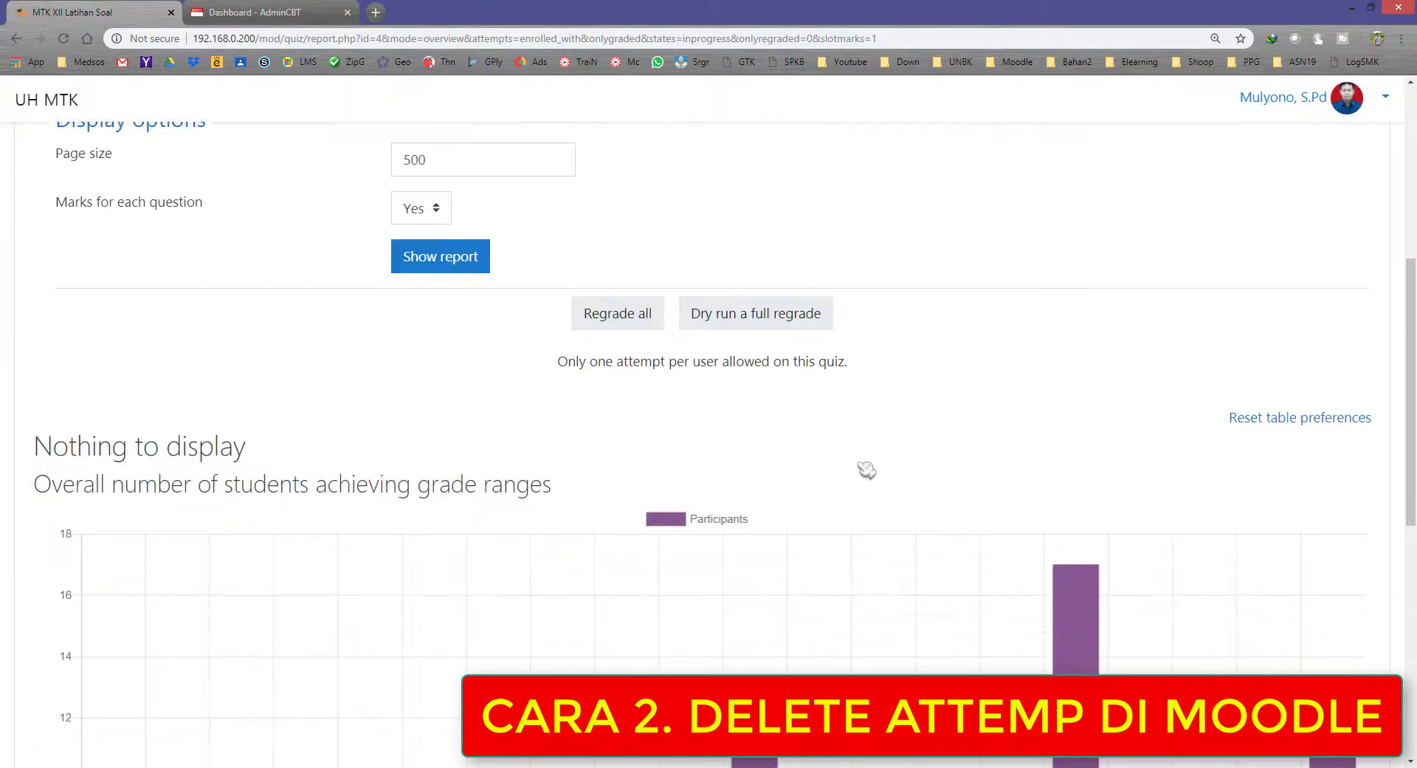
scroll(386, 462, "up", 5)
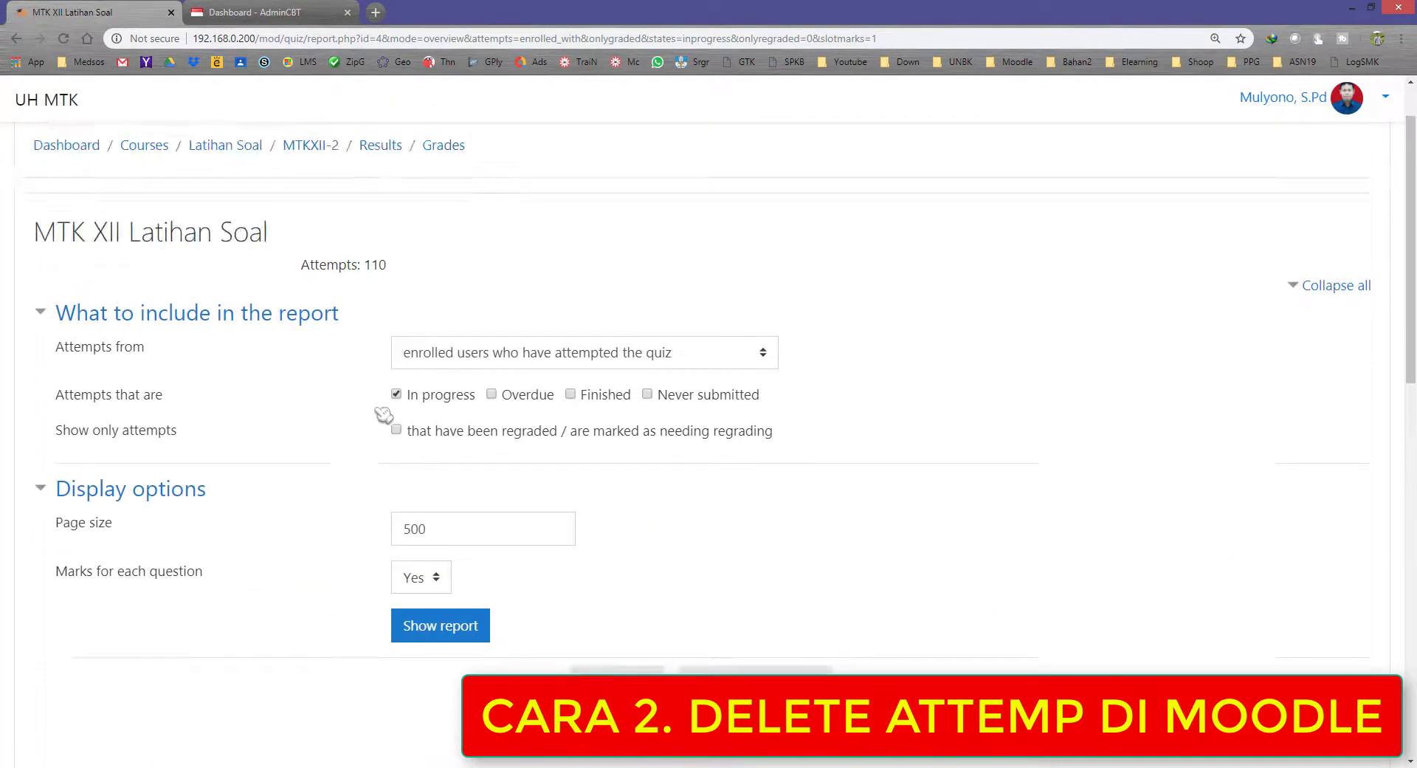
left_click(70, 146)
left_click(1281, 110)
left_click(1310, 142)
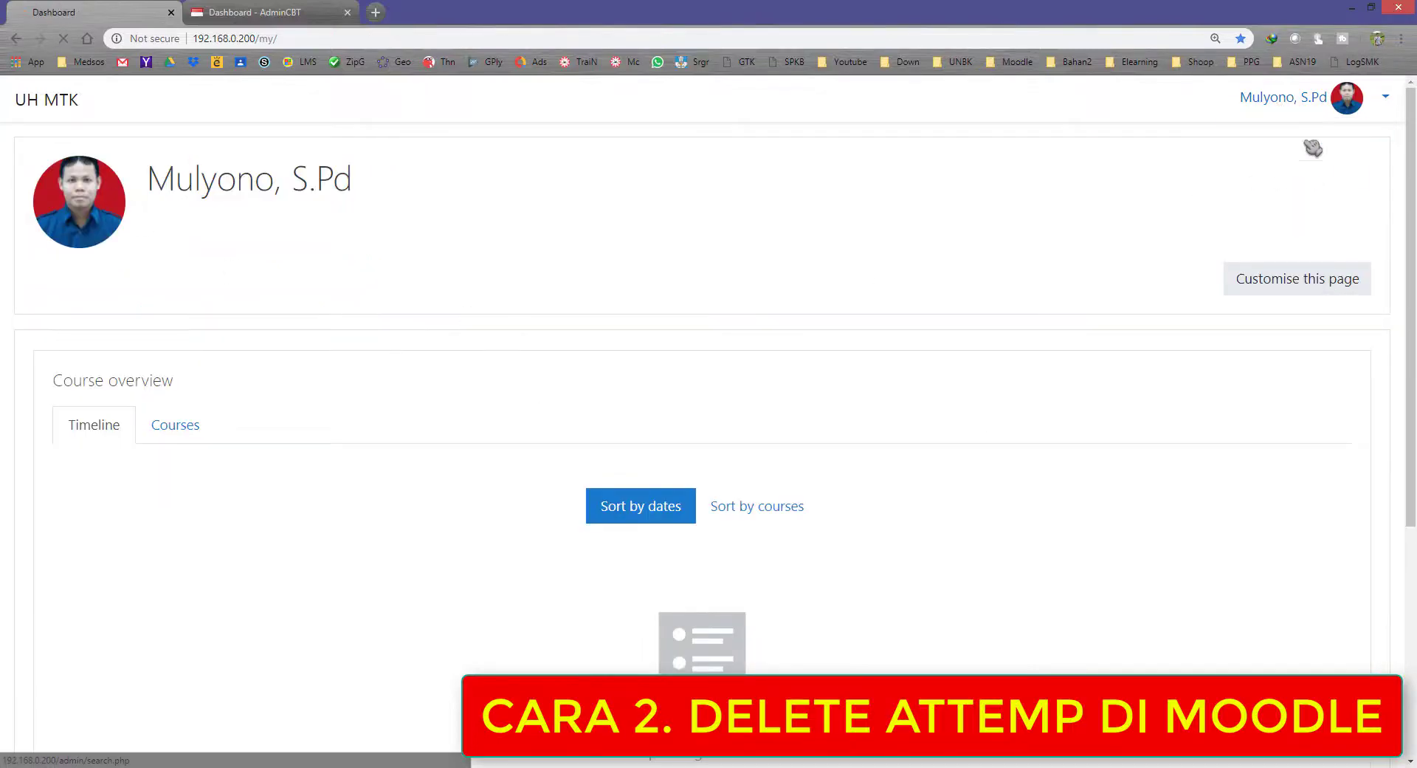
left_click(304, 505)
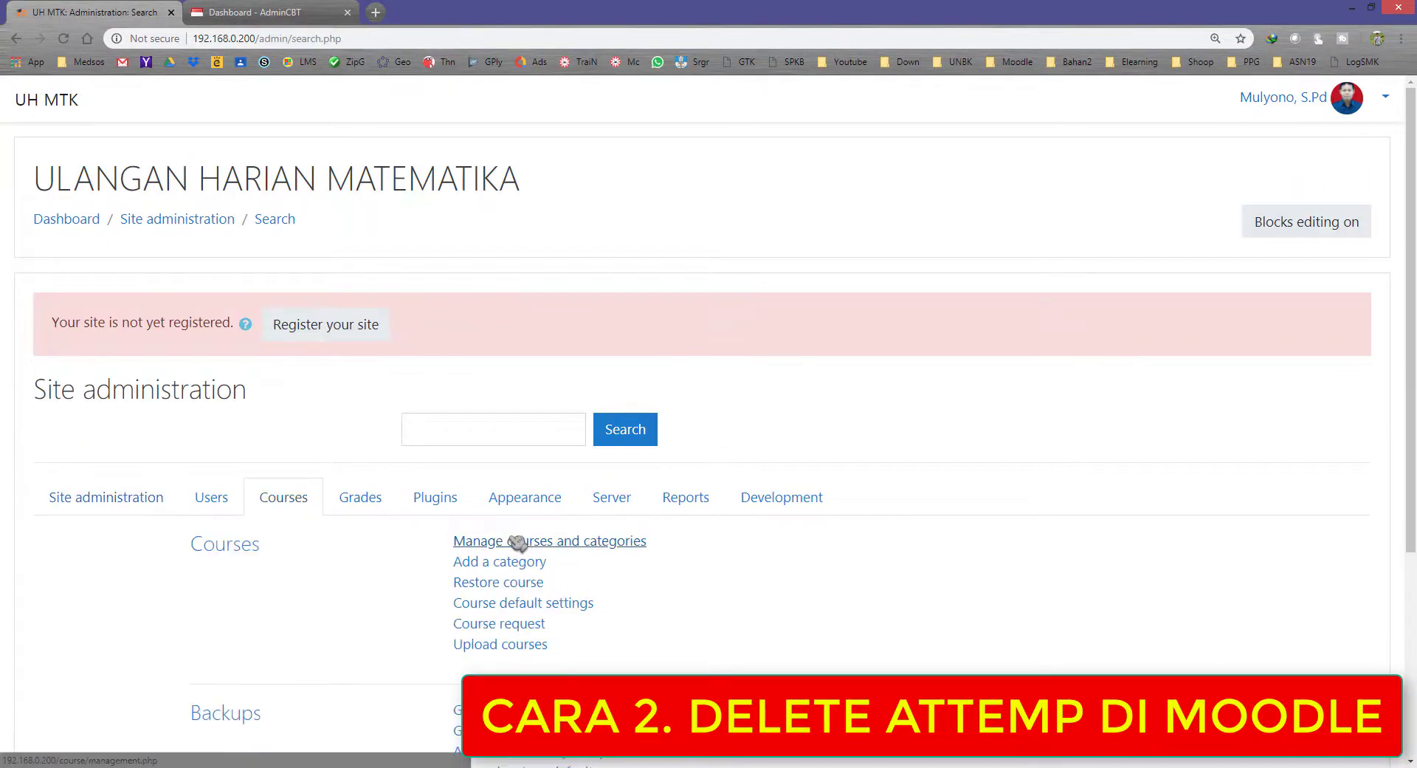
left_click(543, 544)
View the MTK XII Latihan Soal course in the Latihan Soal category and open its quiz attempts report
scroll(567, 443, "down", 5)
scroll(262, 254, "up", 1)
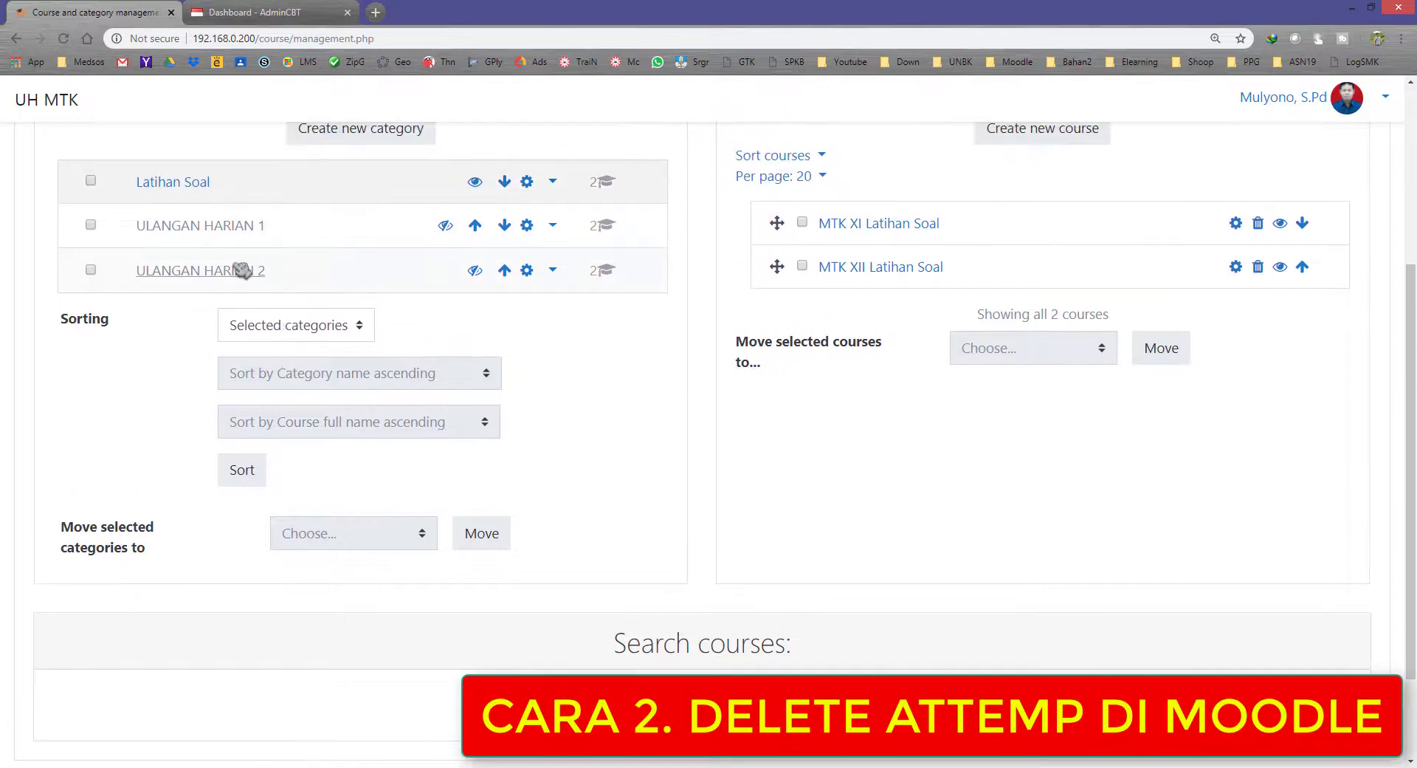
scroll(923, 442, "up", 1)
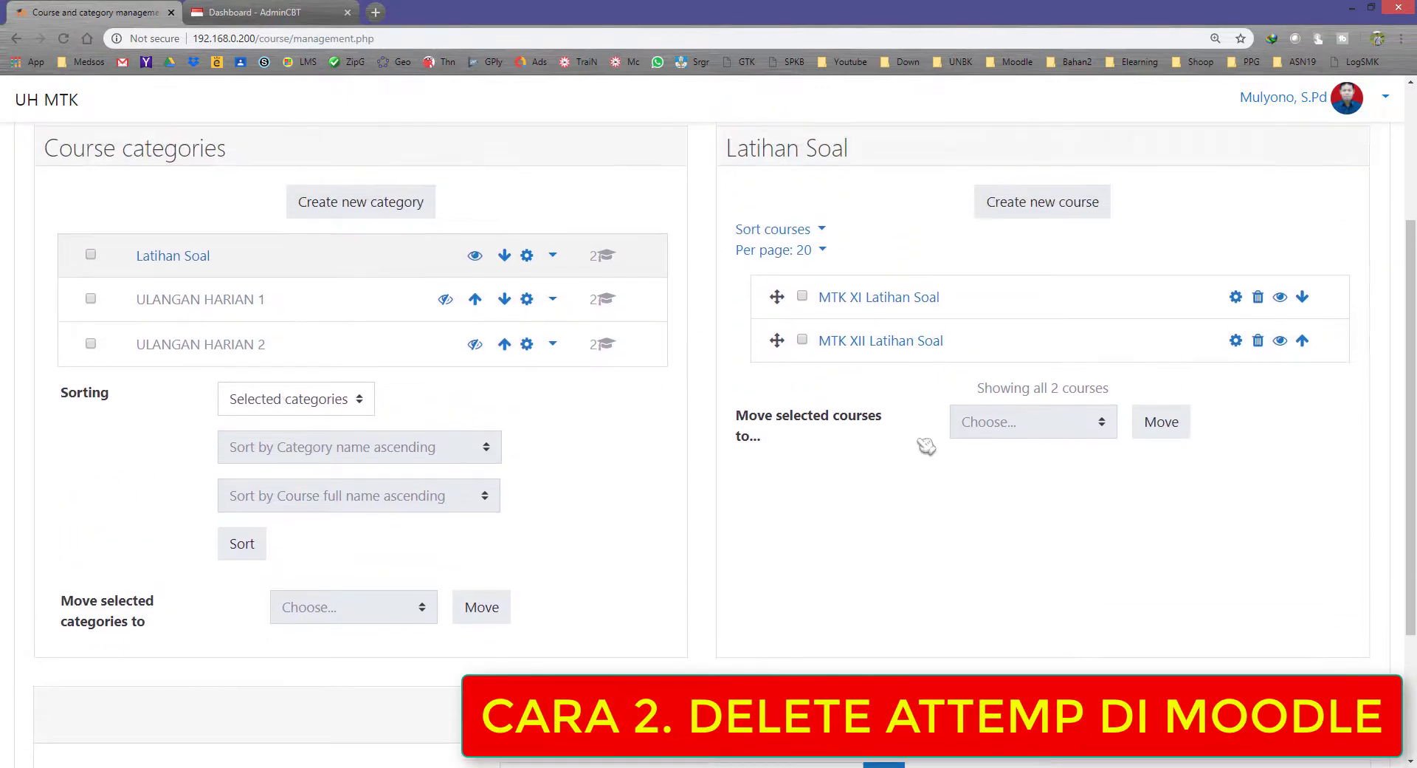
left_click(876, 339)
scroll(738, 450, "down", 5)
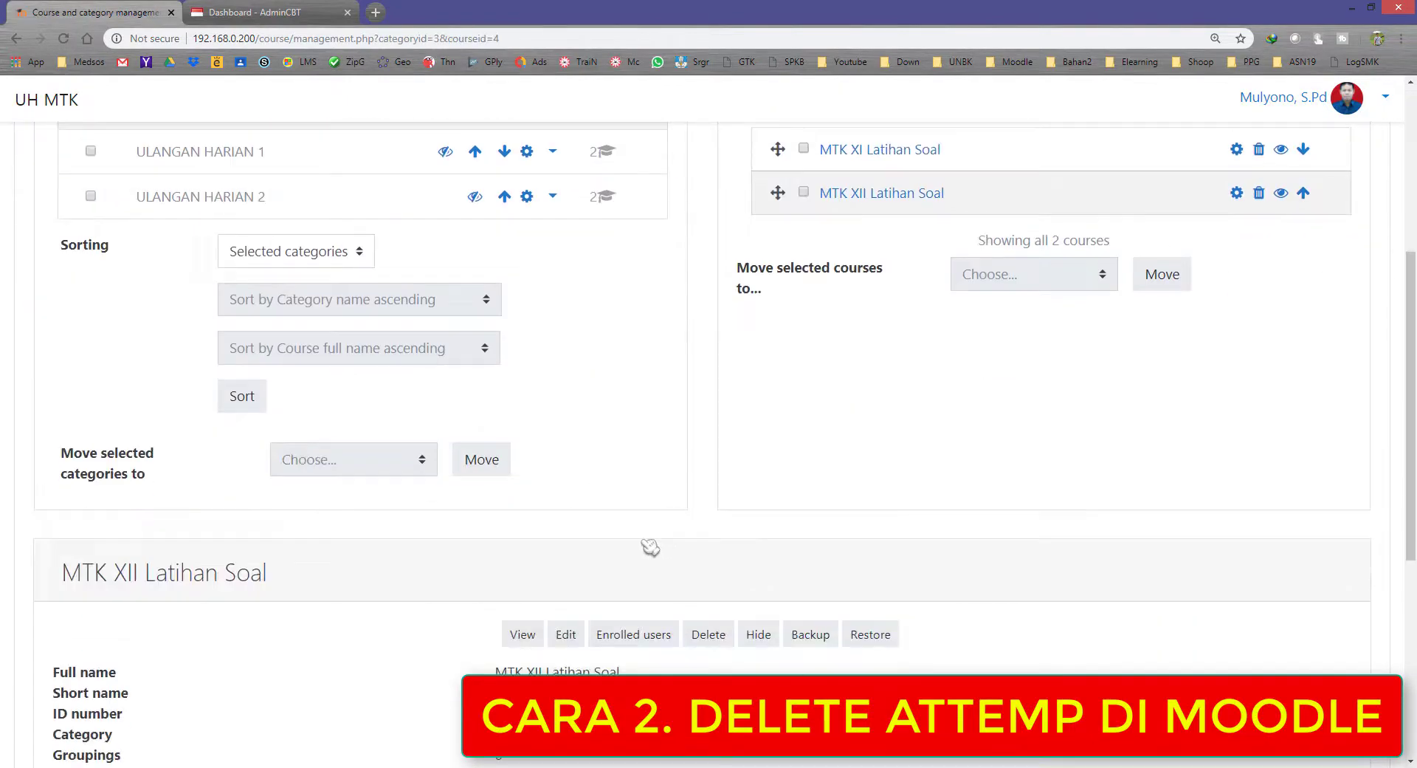
left_click(524, 633)
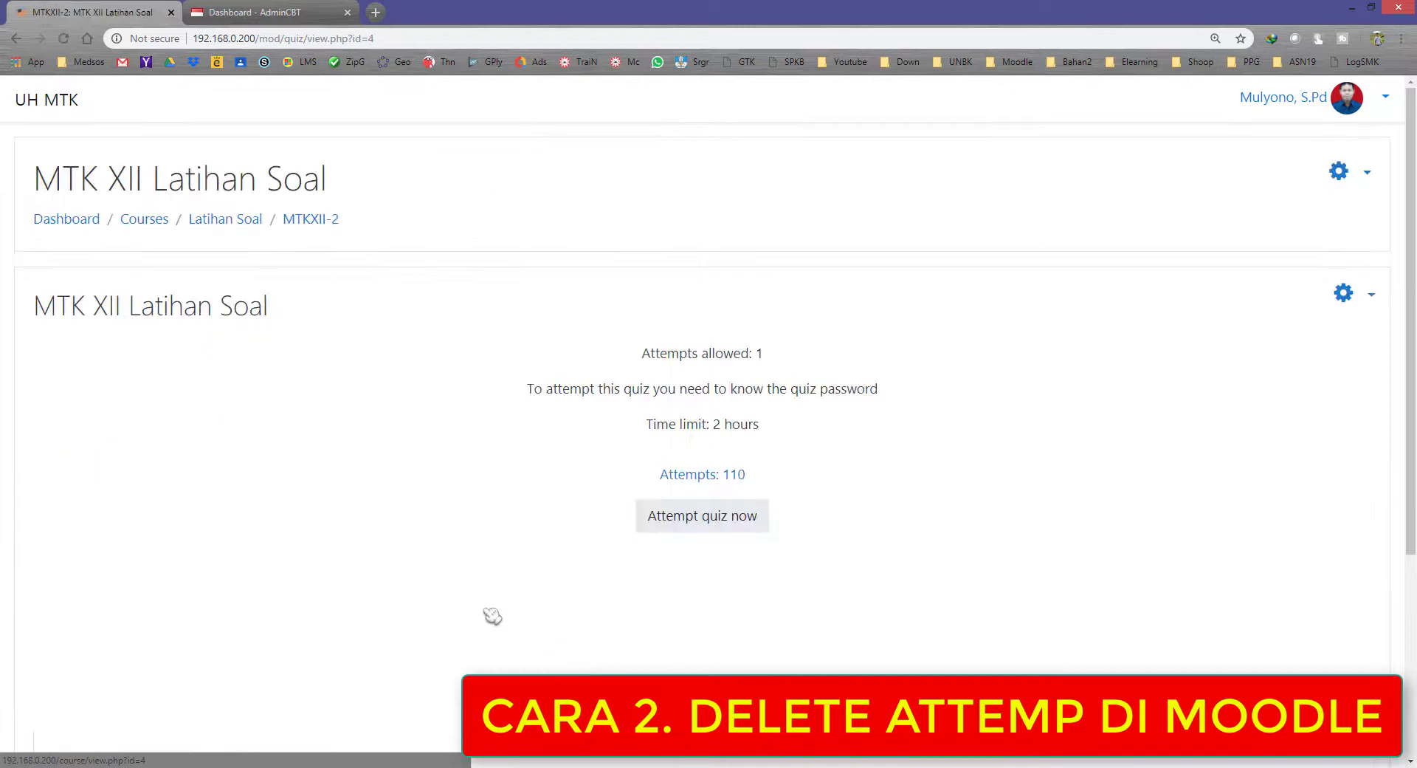
left_click(703, 475)
Show the report for in-progress attempts only, look through it, and switch to the CBT admin dashboard
scroll(517, 384, "down", 3)
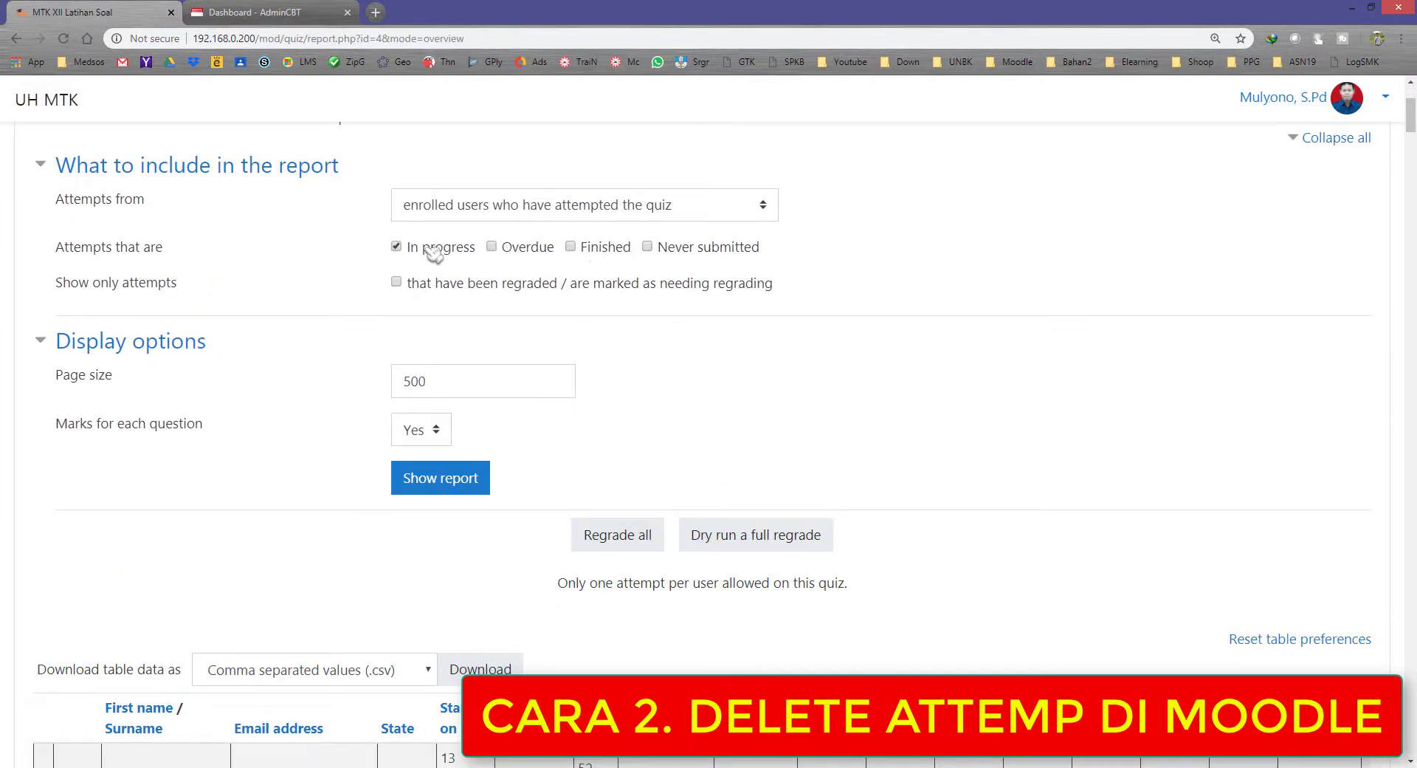
left_click(443, 480)
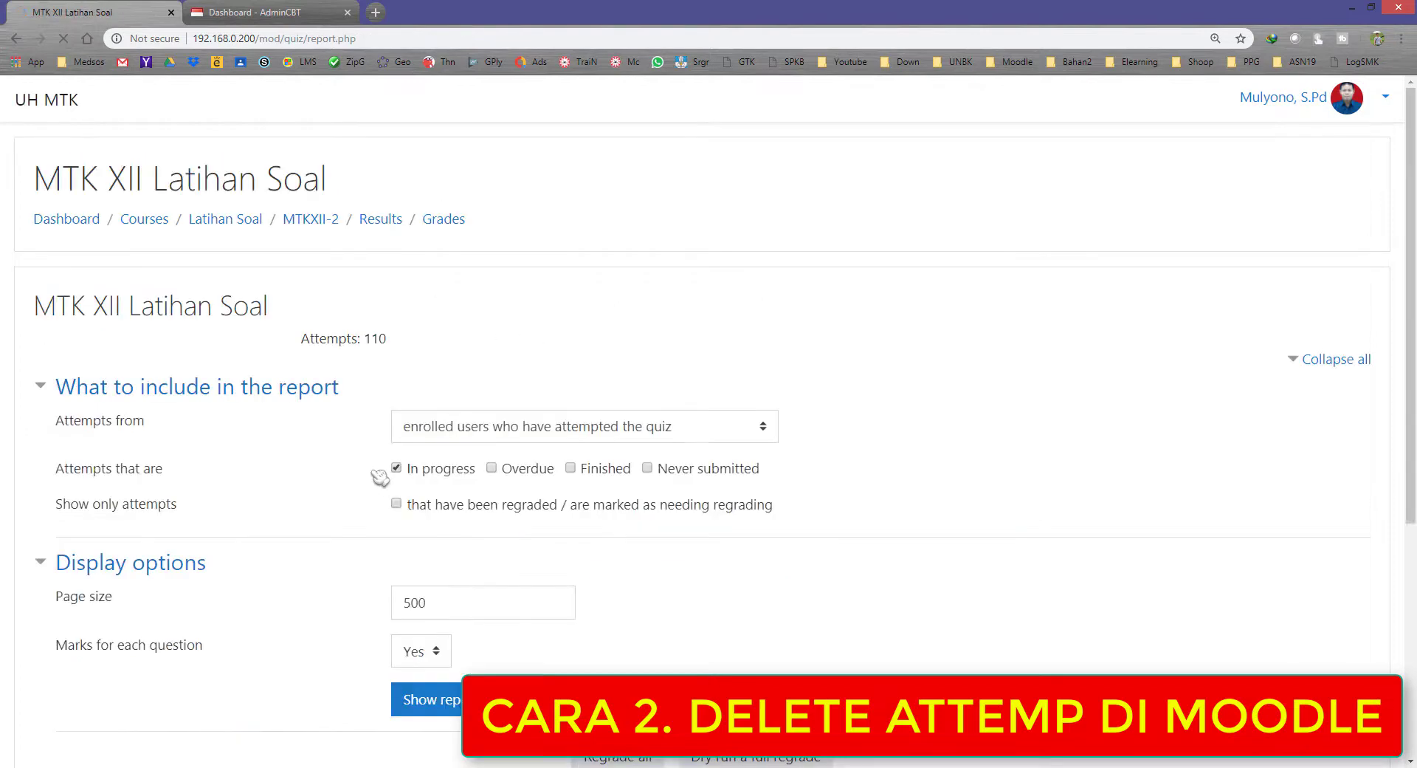
scroll(142, 421, "down", 6)
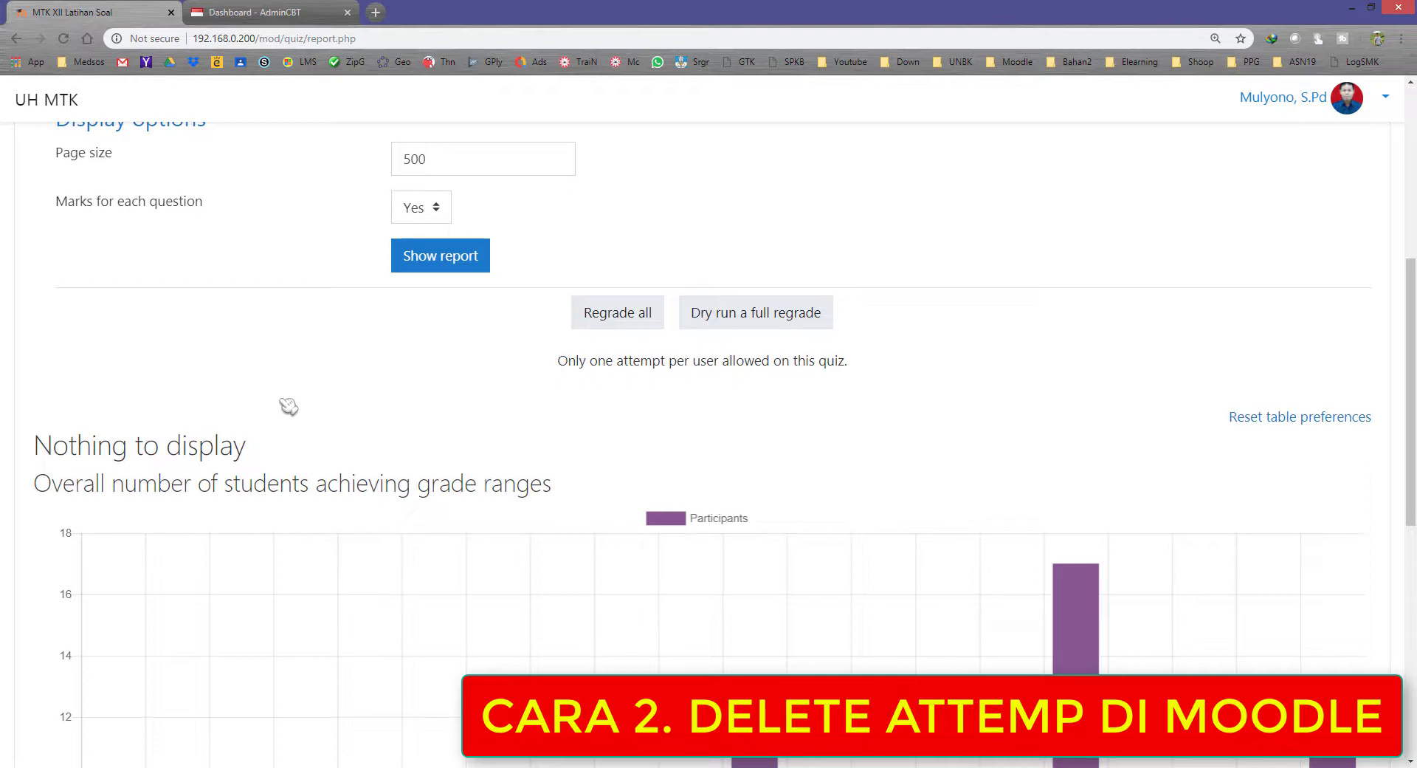
scroll(433, 433, "down", 4)
scroll(434, 434, "up", 10)
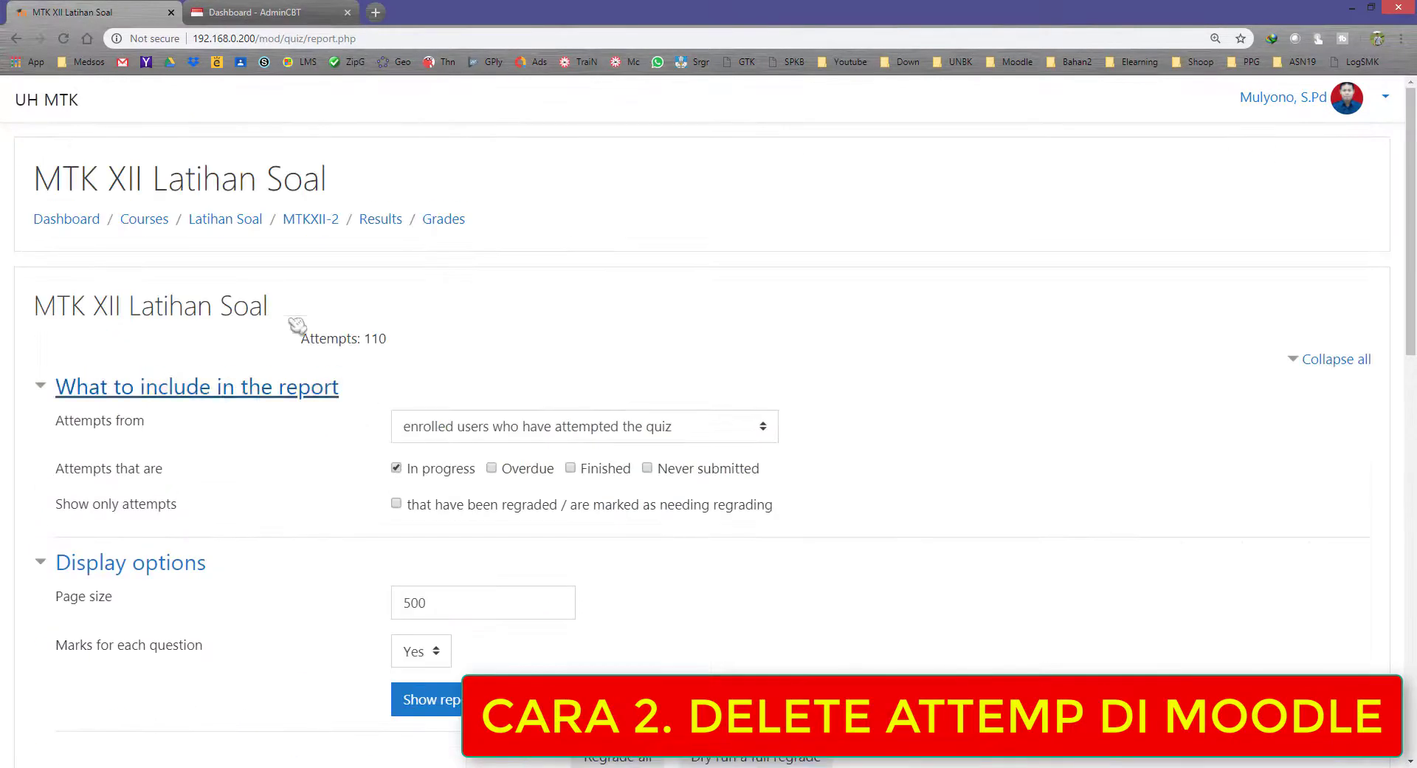
left_click(241, 15)
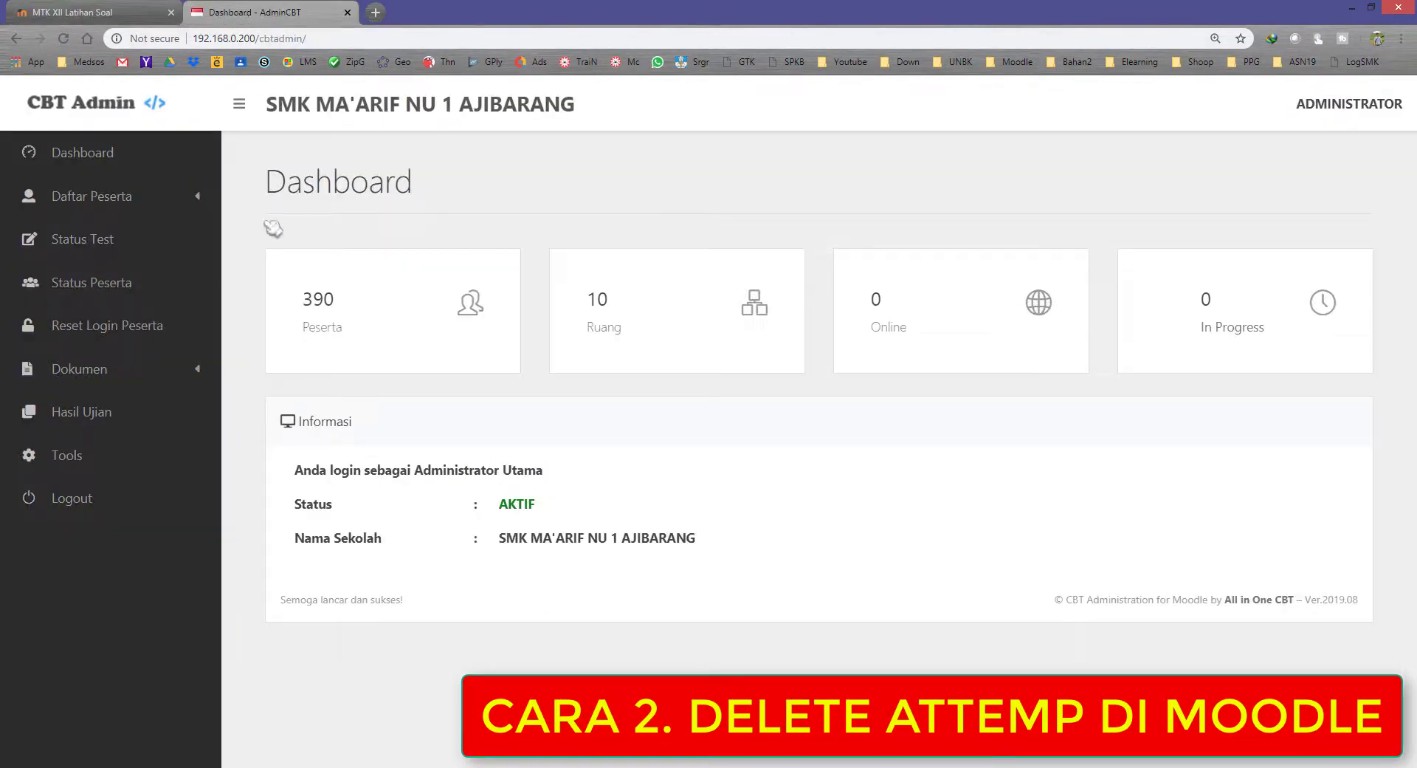